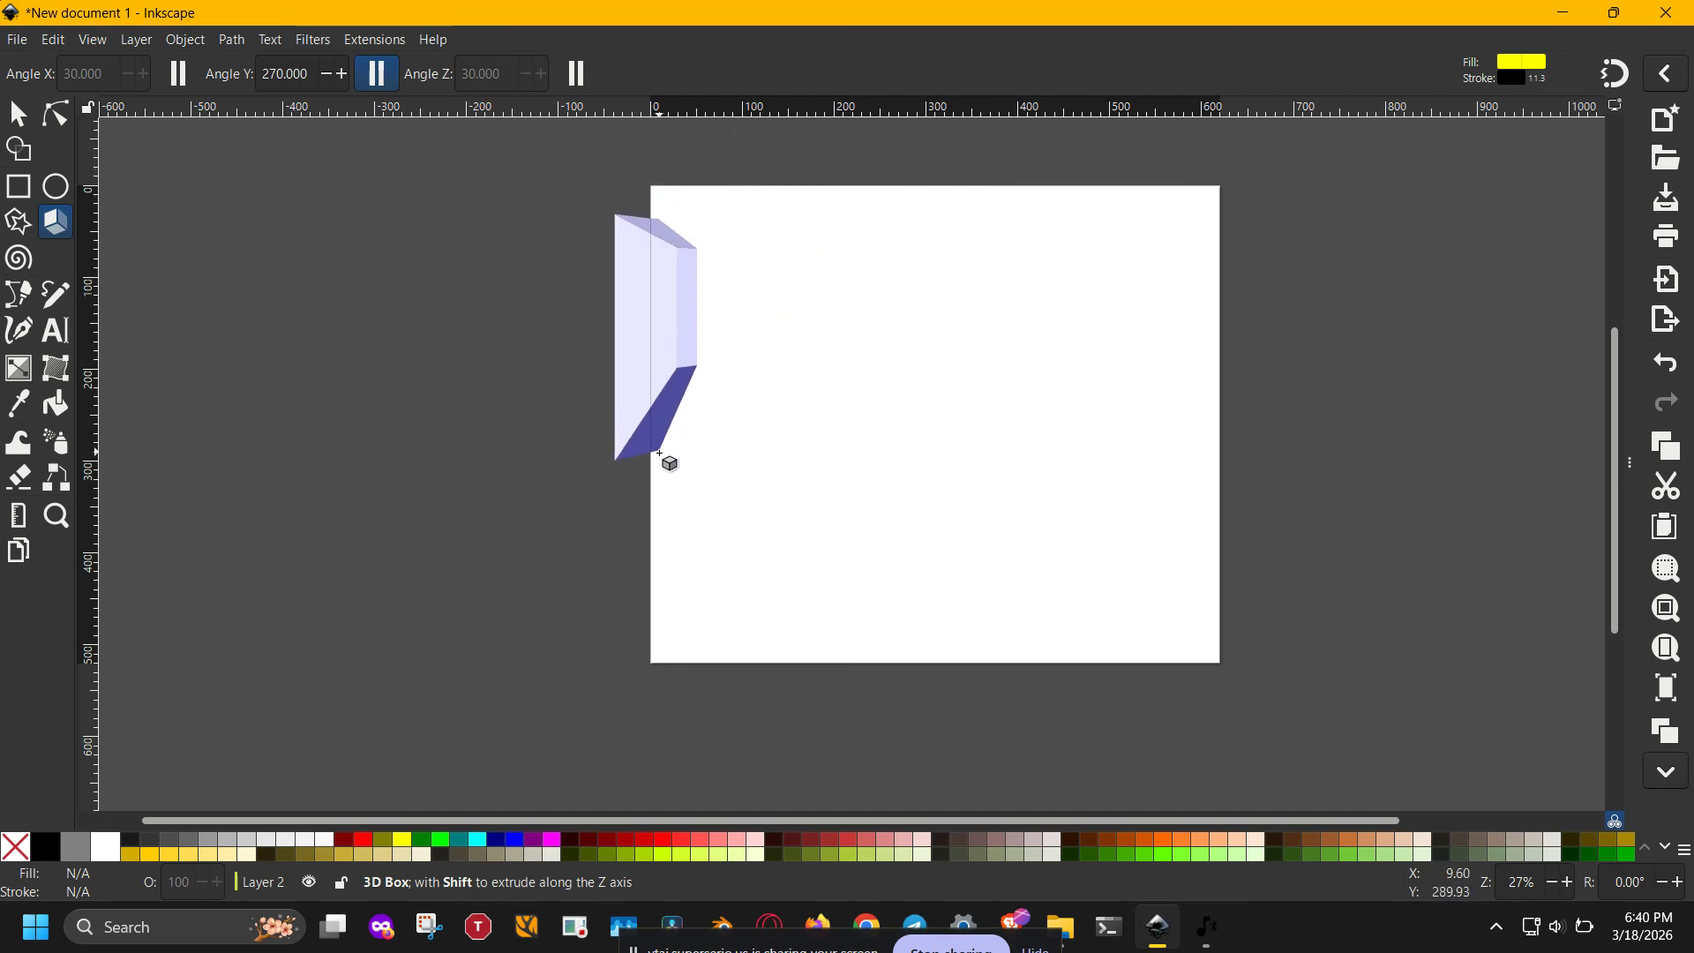
# - Move the 3D box to the middle of the page and bring its right vanishing point closer to the box
pyautogui.press('s')
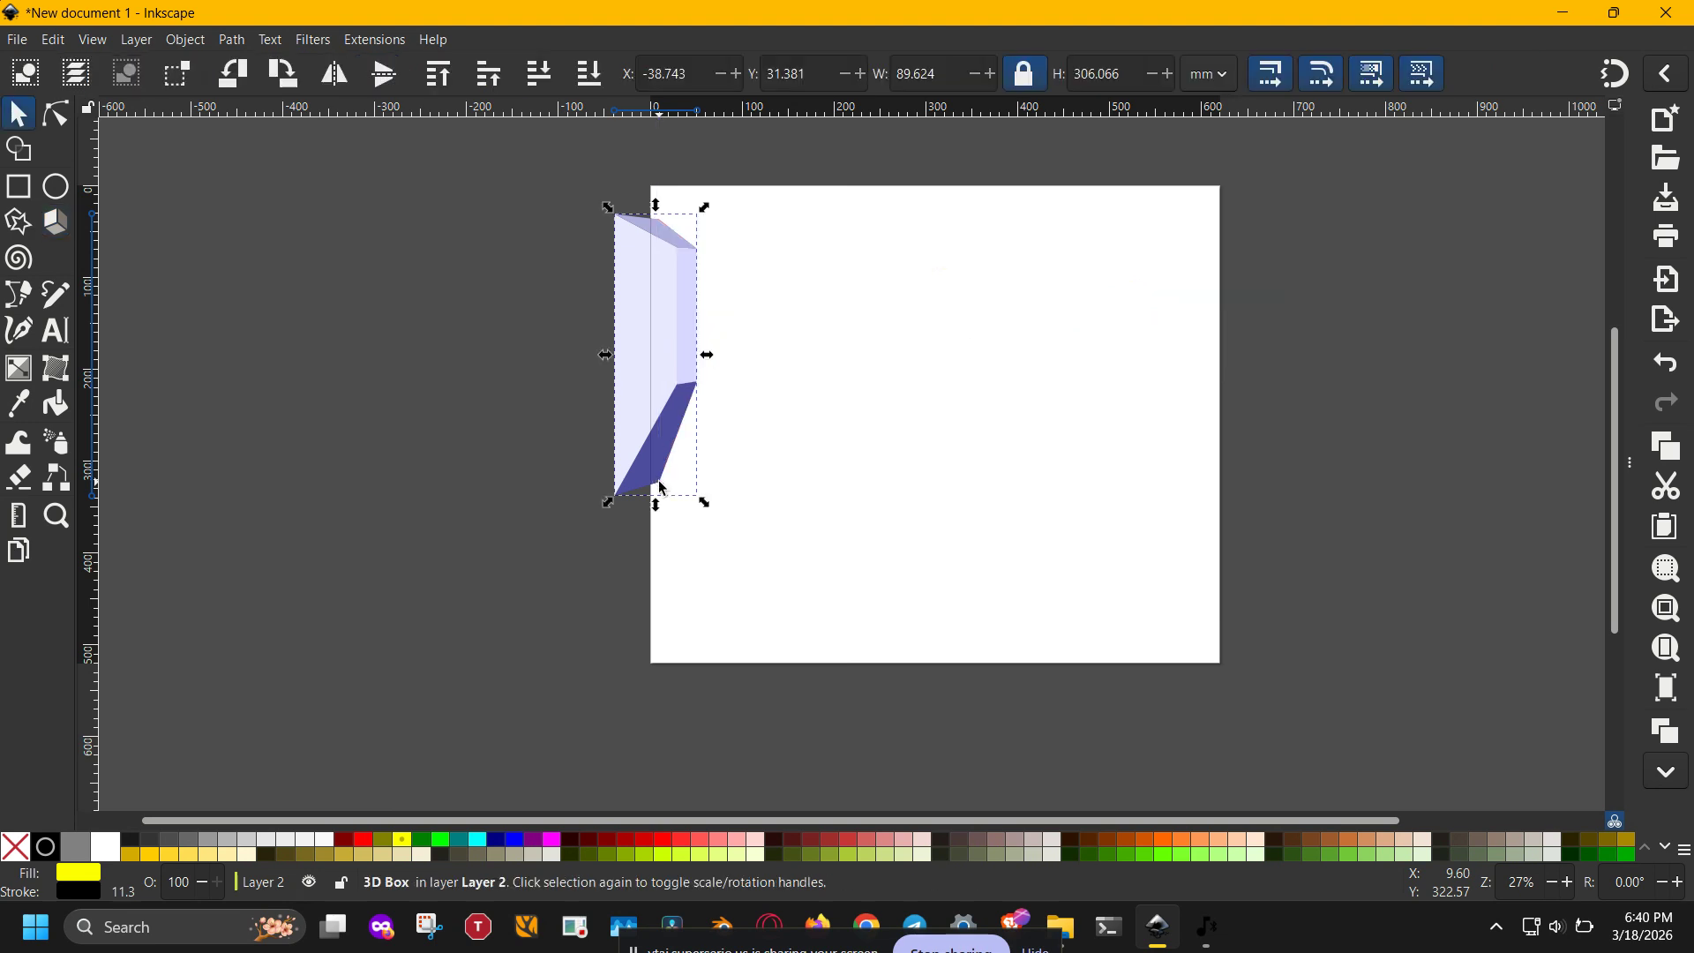
pyautogui.moveTo(669, 353); pyautogui.dragTo(927, 438)
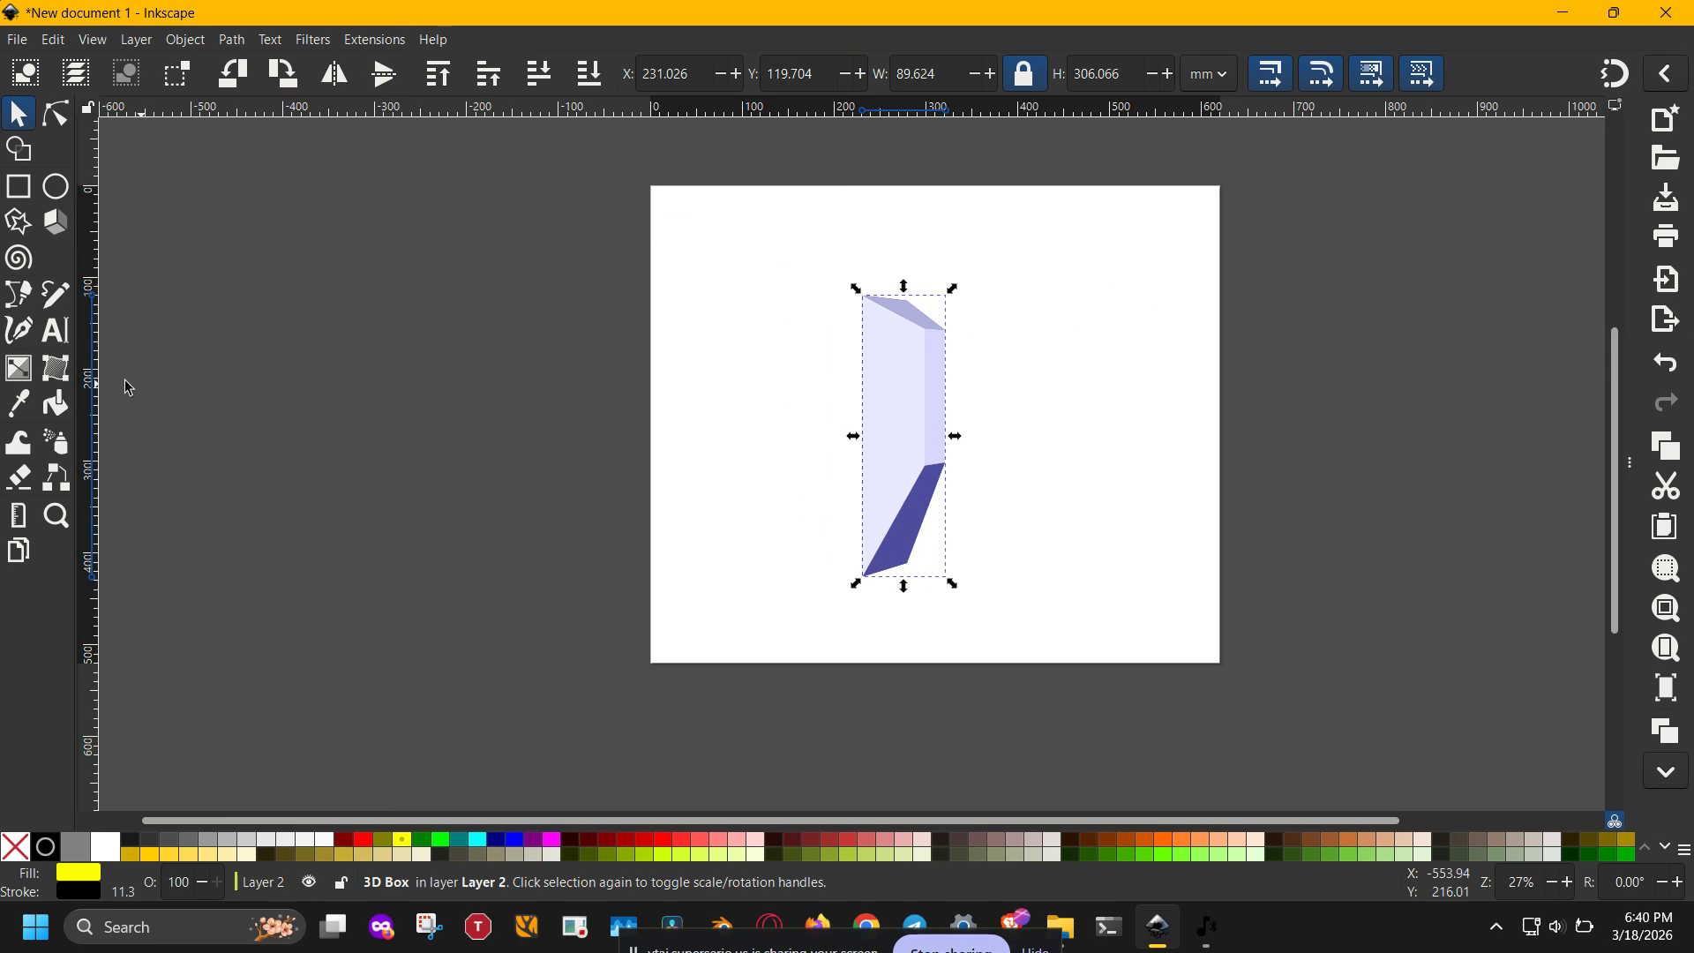
pyautogui.click(64, 239)
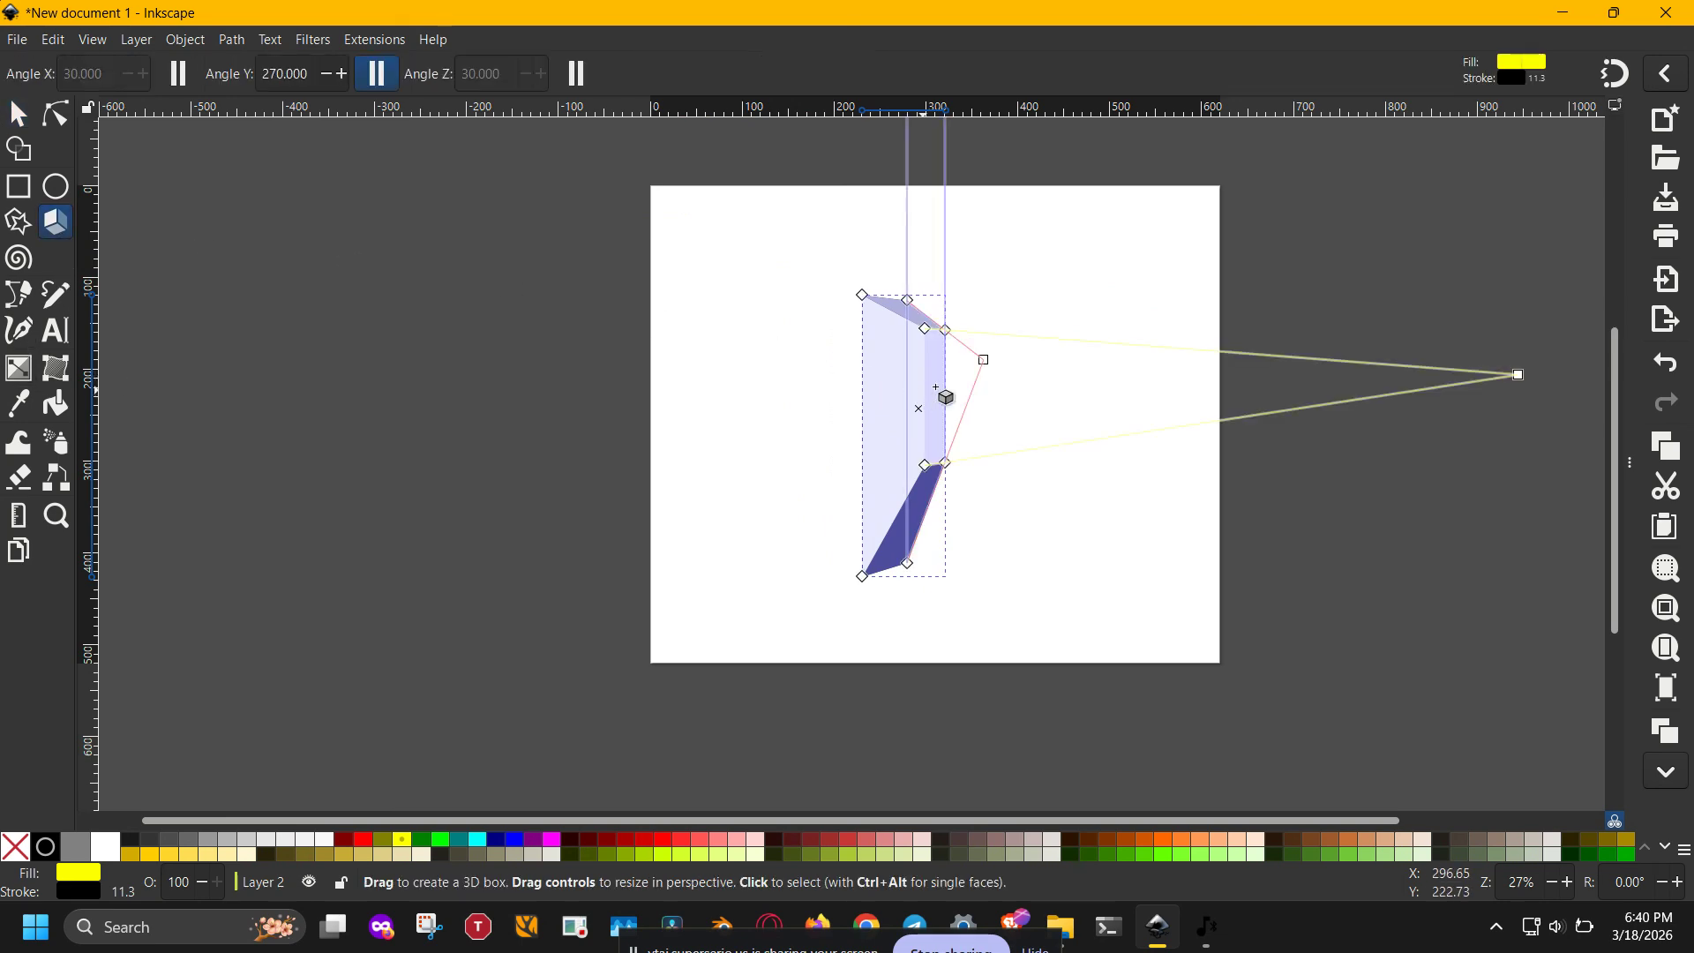
pyautogui.moveTo(984, 360)
pyautogui.mouseDown()
pyautogui.moveTo(836, 397)
pyautogui.moveTo(1058, 352)
pyautogui.moveTo(707, 405)
pyautogui.moveTo(776, 413)
pyautogui.moveTo(972, 366)
pyautogui.mouseUp()
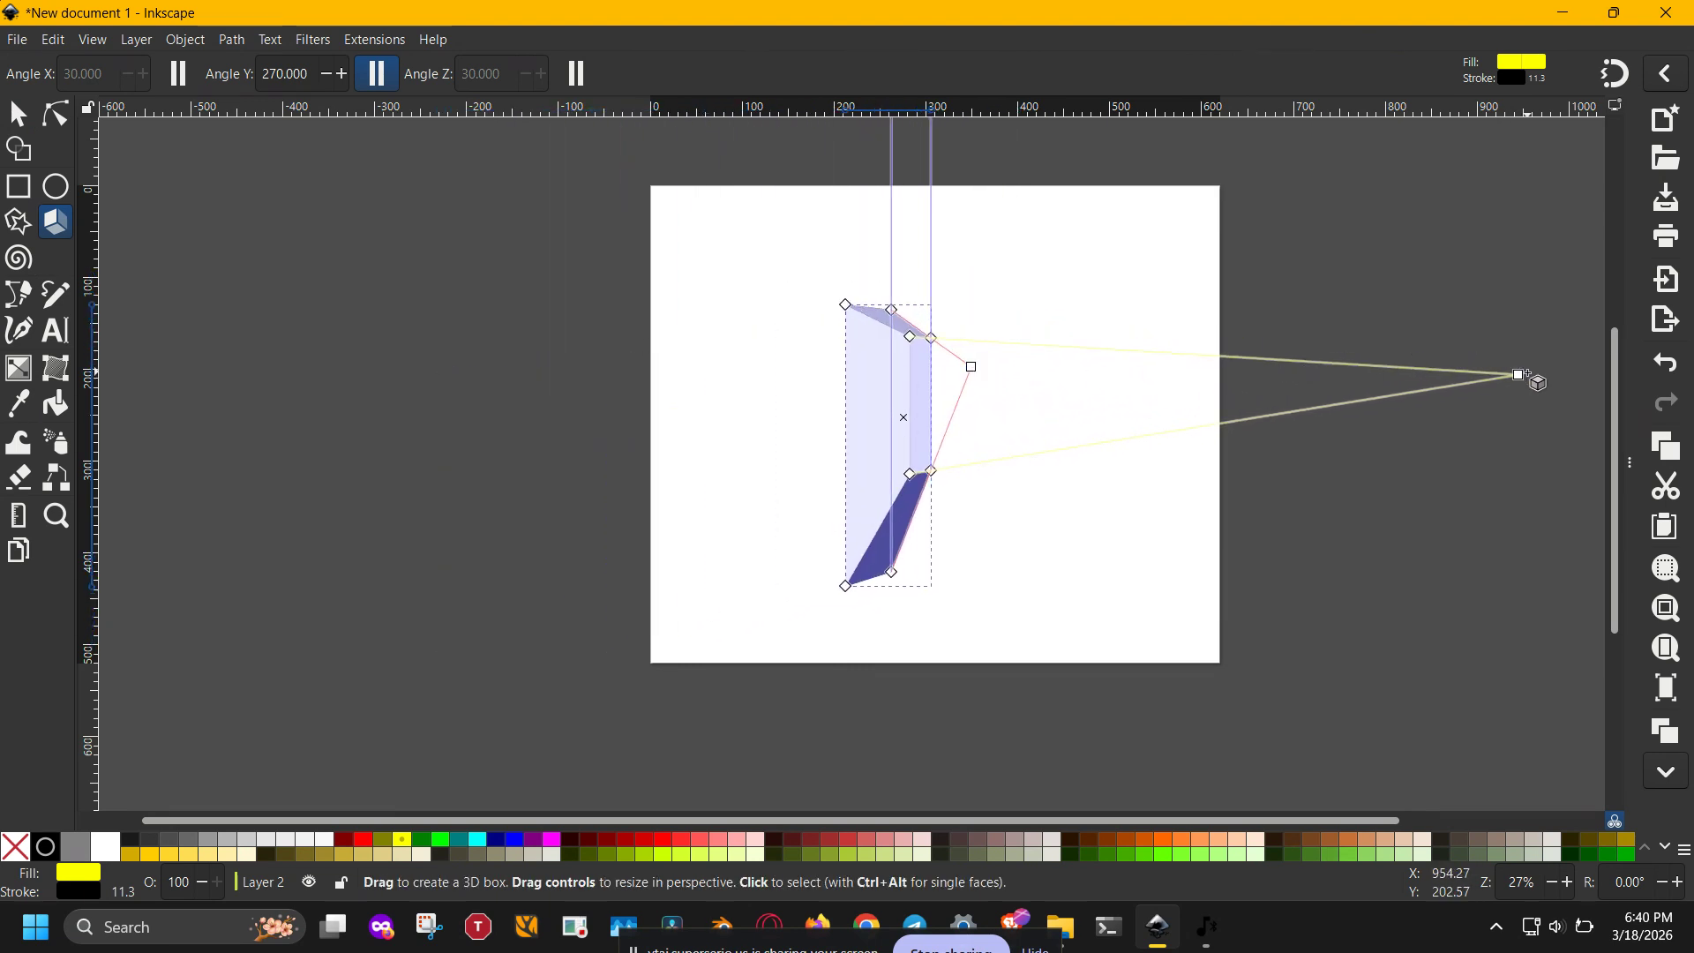
pyautogui.moveTo(1519, 375); pyautogui.dragTo(1469, 406)
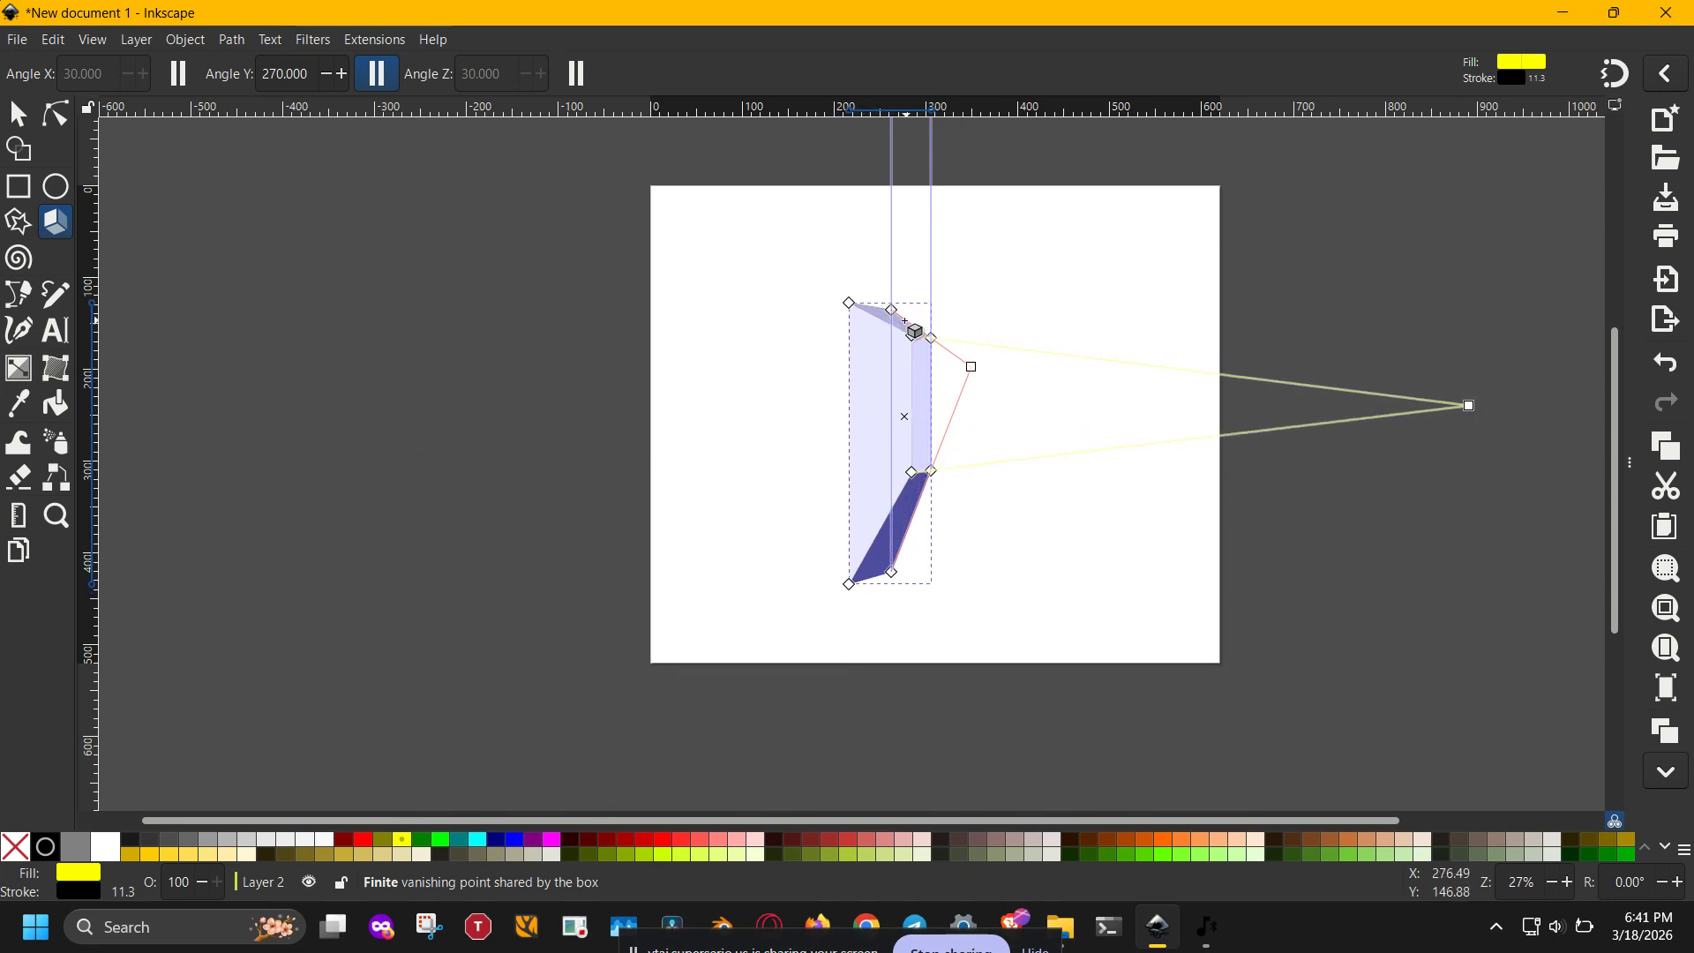
# - Reshape the 3D box in perspective by repositioning its upper front, lower back and lower front corners
pyautogui.moveTo(911, 336); pyautogui.dragTo(826, 326)
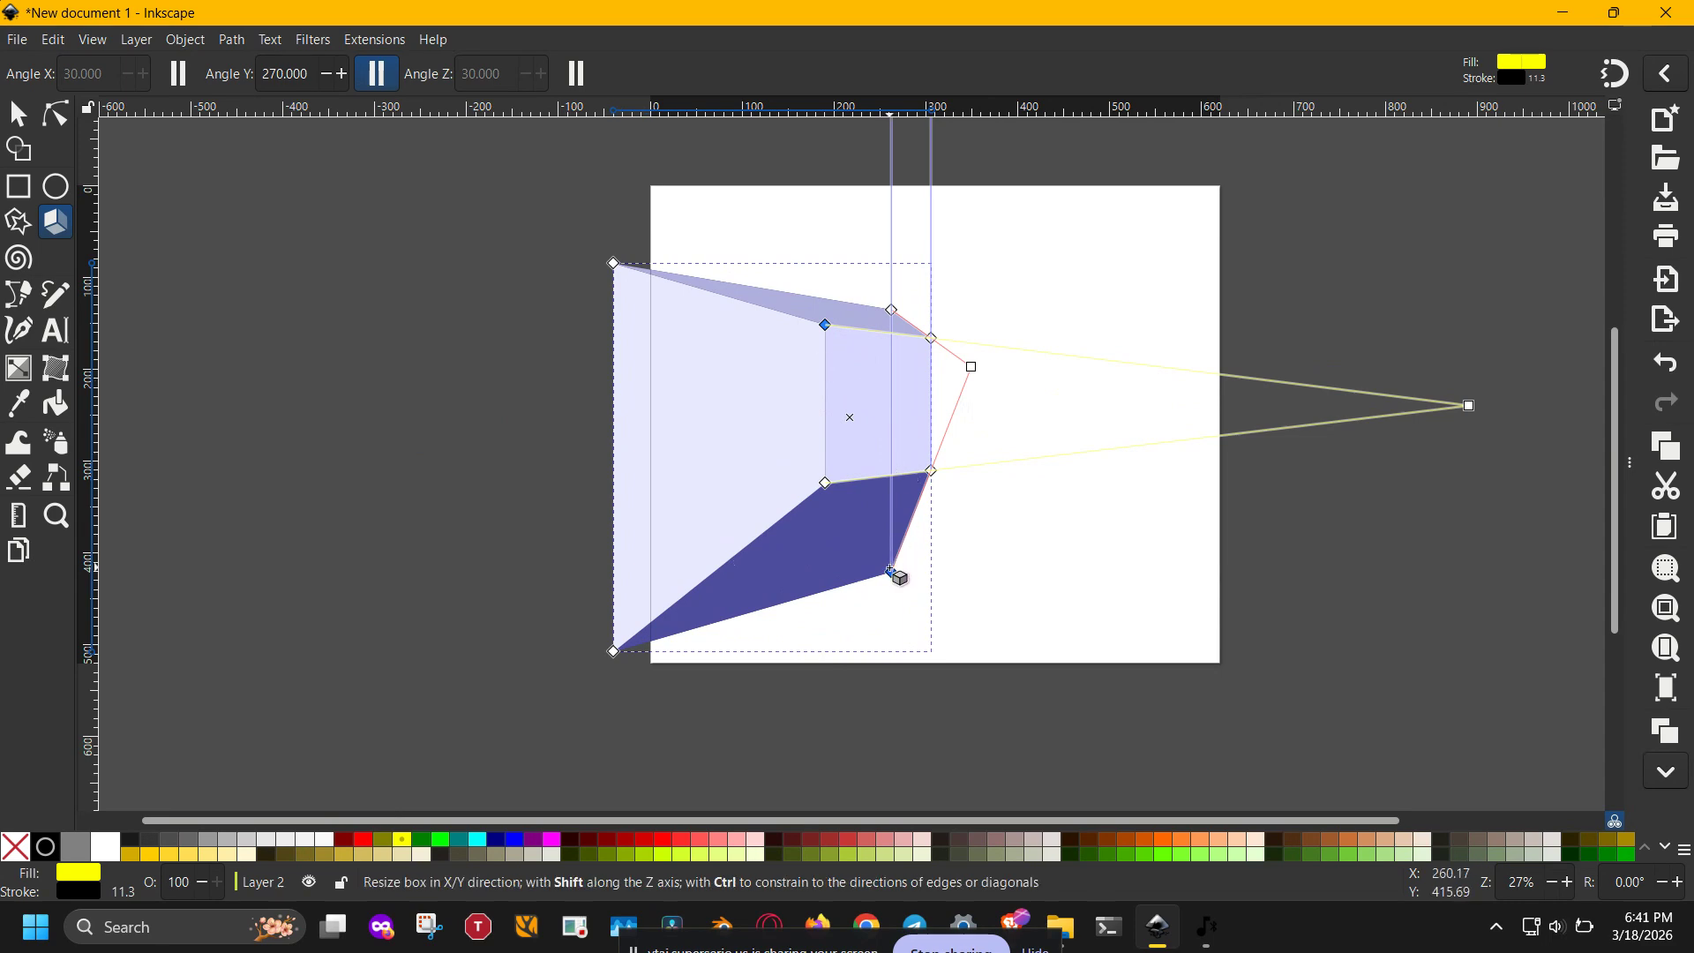
pyautogui.moveTo(891, 572); pyautogui.dragTo(897, 521)
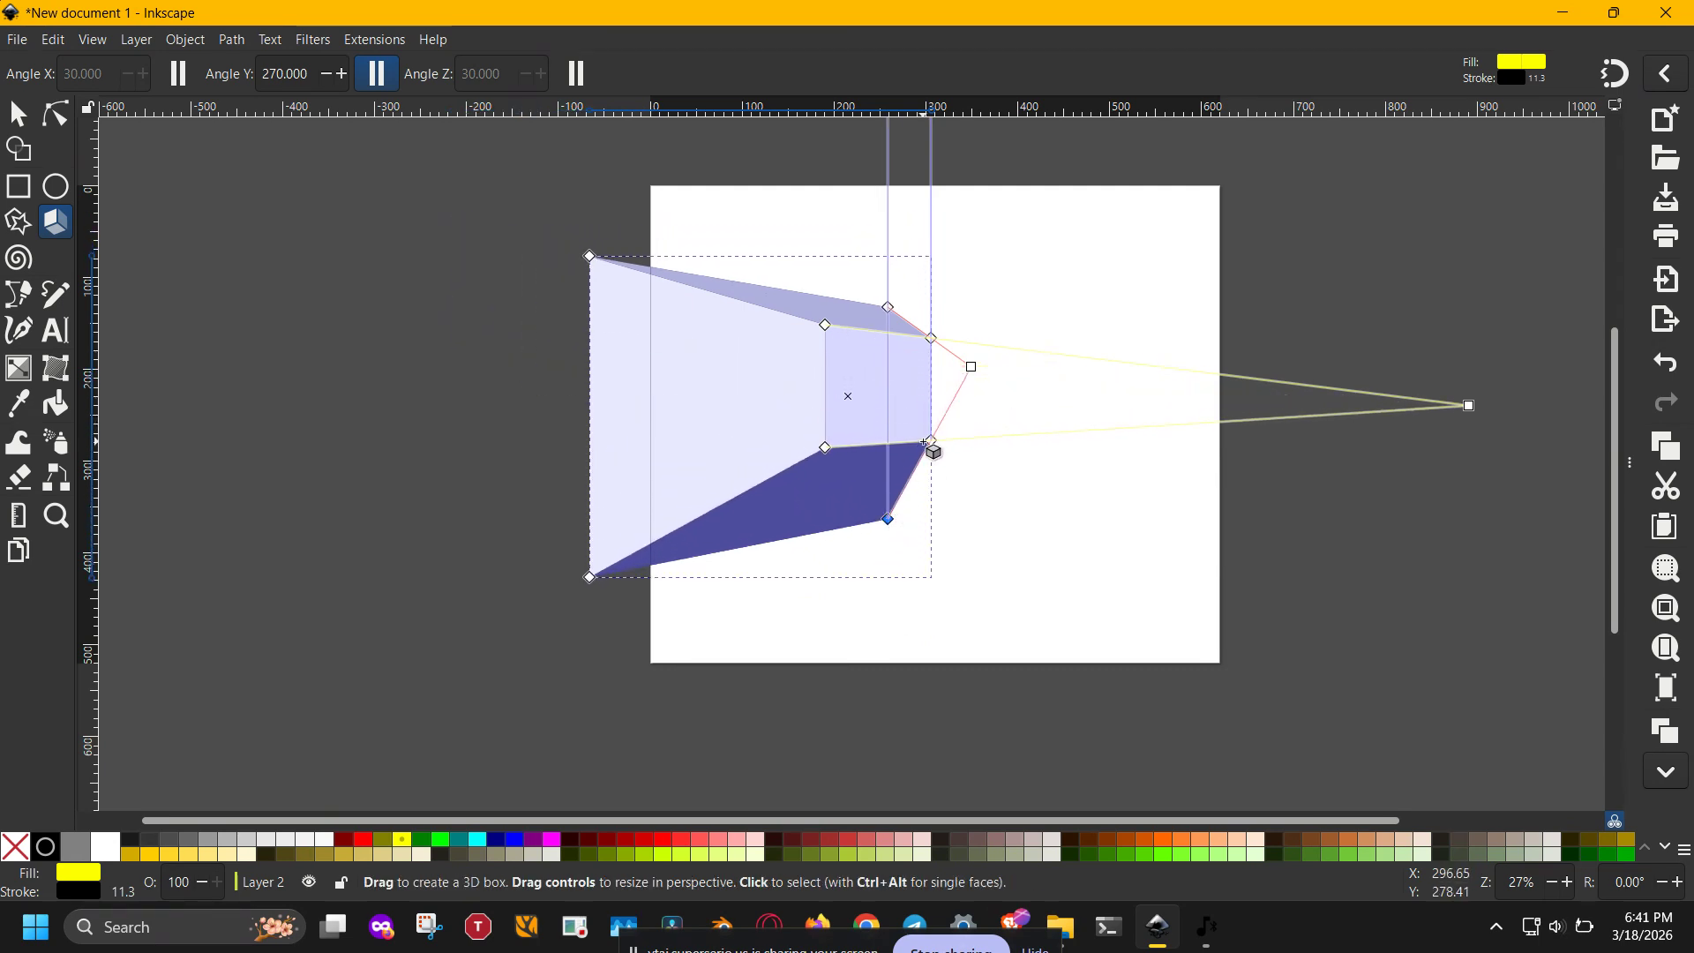
pyautogui.moveTo(937, 455); pyautogui.dragTo(952, 527)
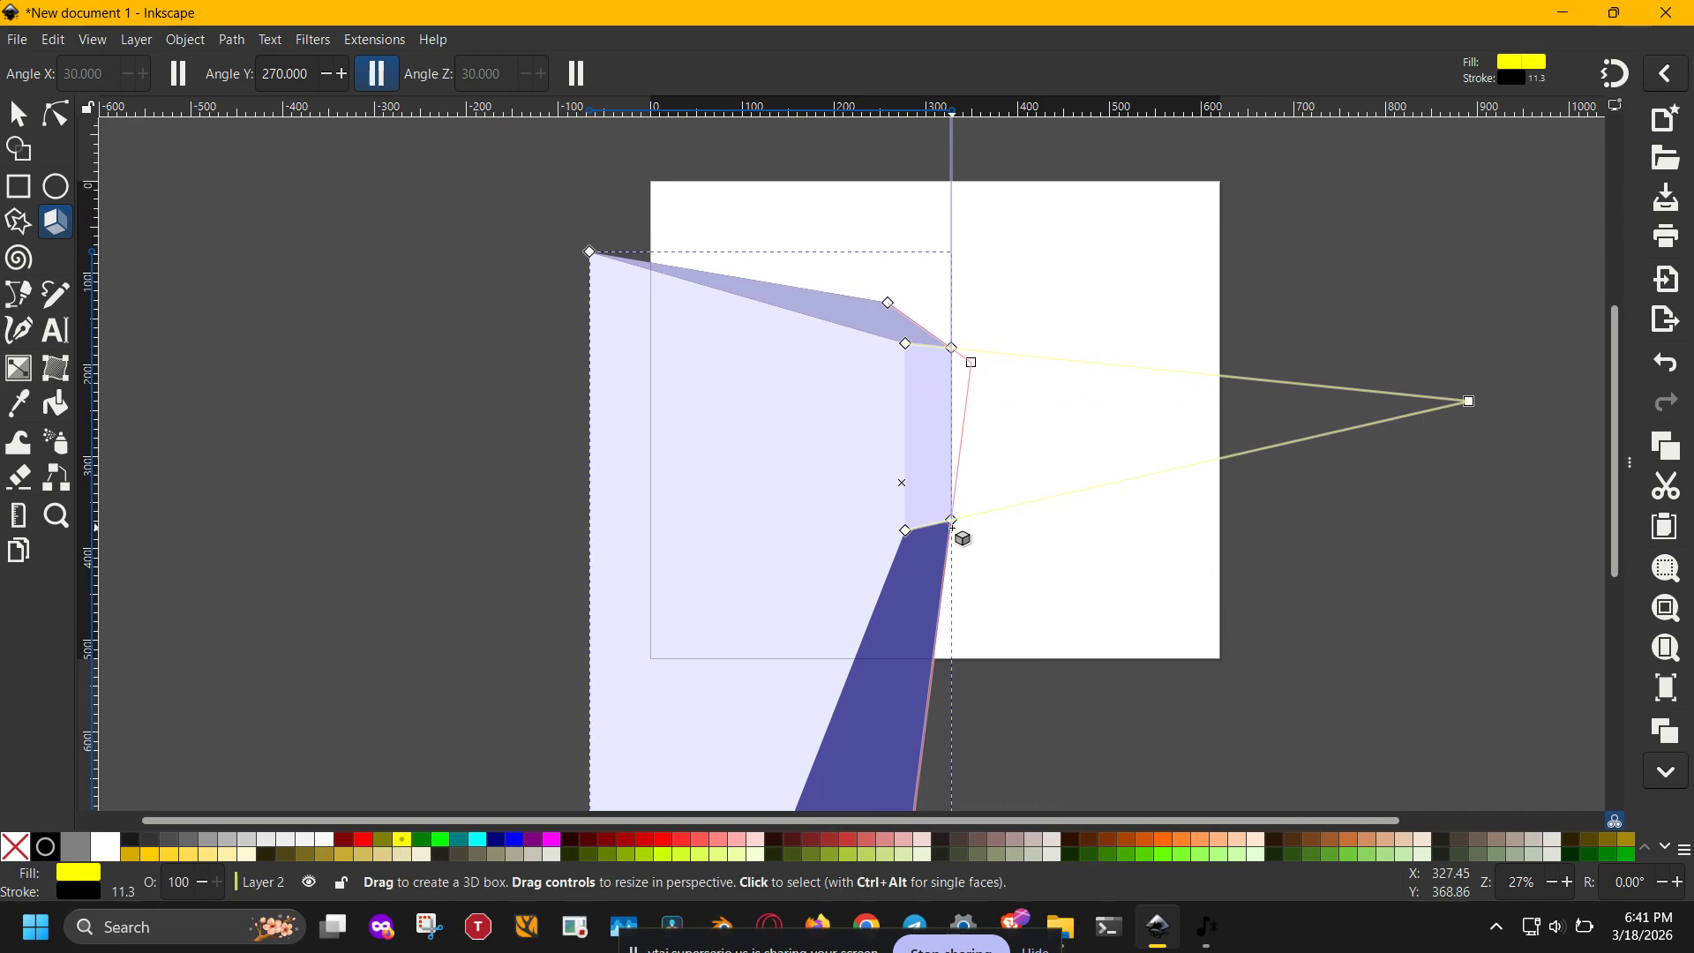
# - Delete the 3D box from the page
pyautogui.press('s')
pyautogui.press('Delete')
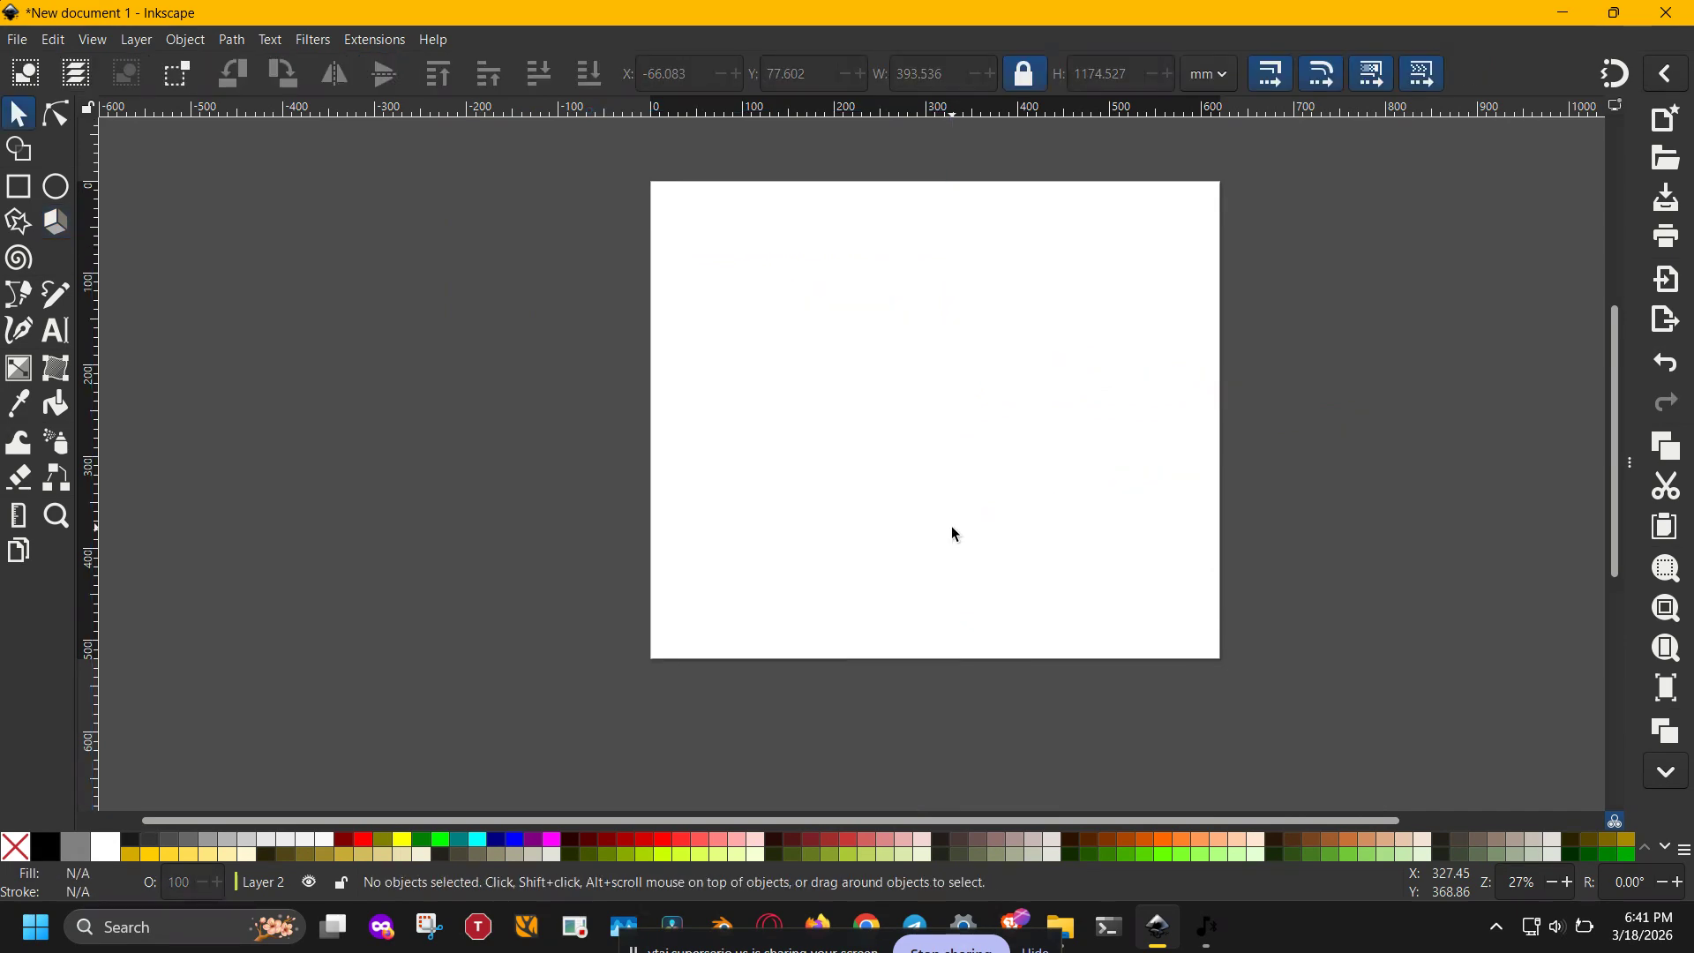
# - Add the text "3D Text" near the middle of the page in Agency FB at 144 pt
pyautogui.press('t')
pyautogui.click(889, 415)
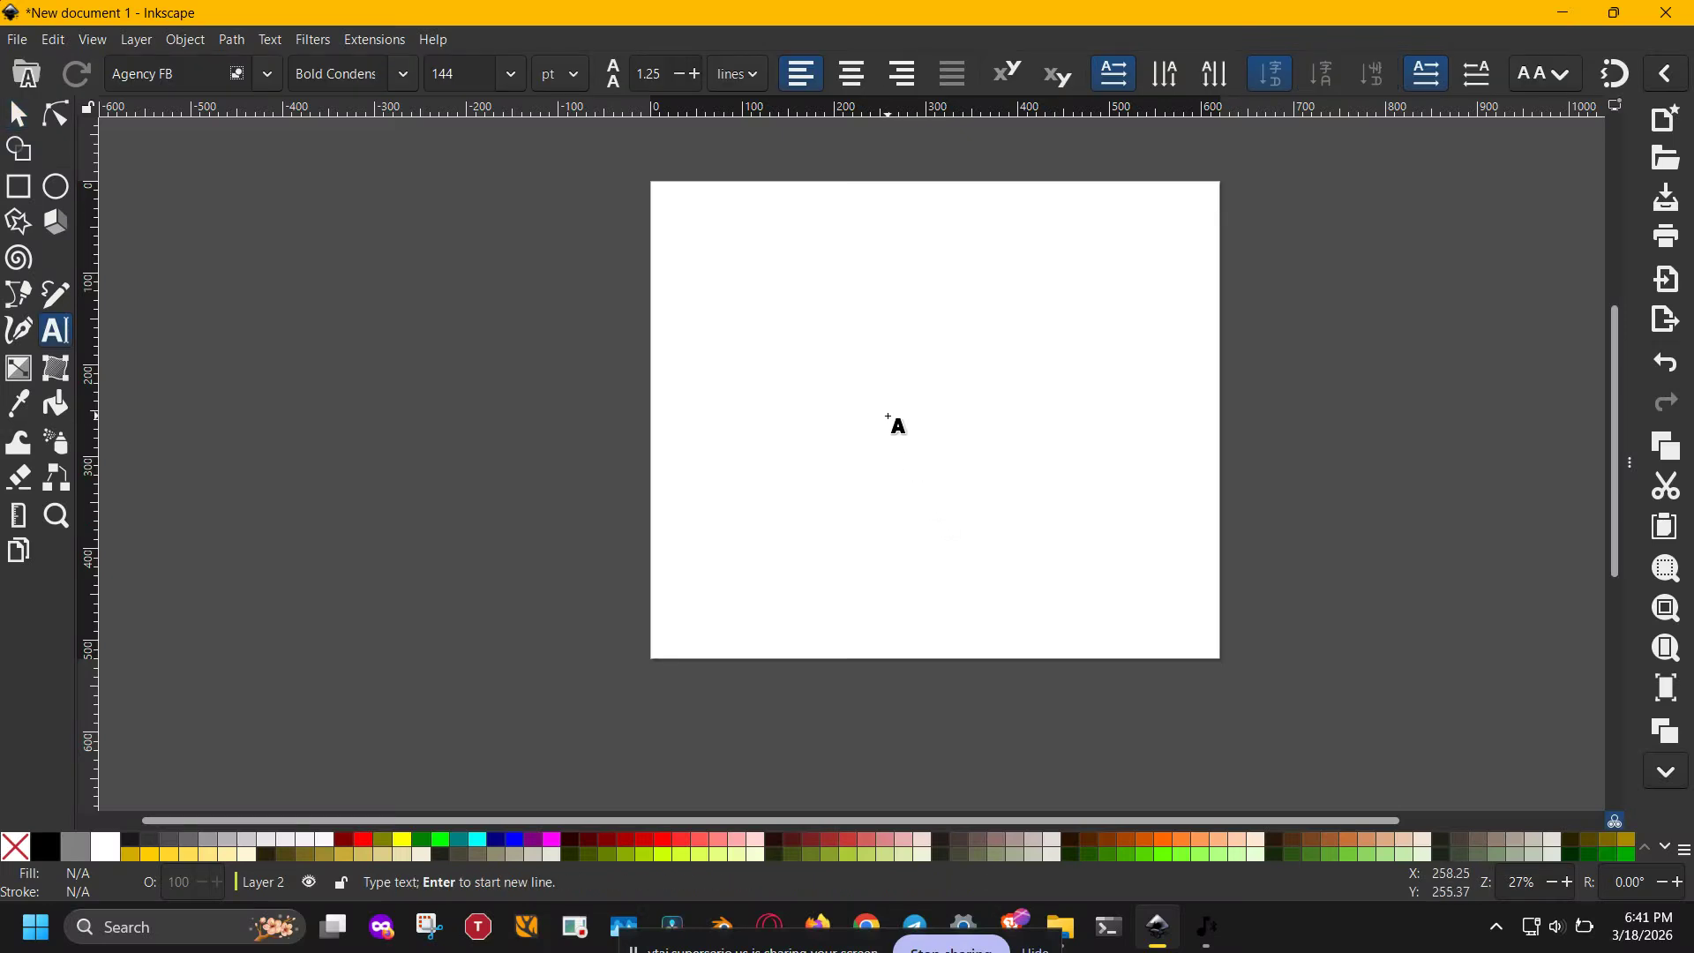
pyautogui.write('3D ')
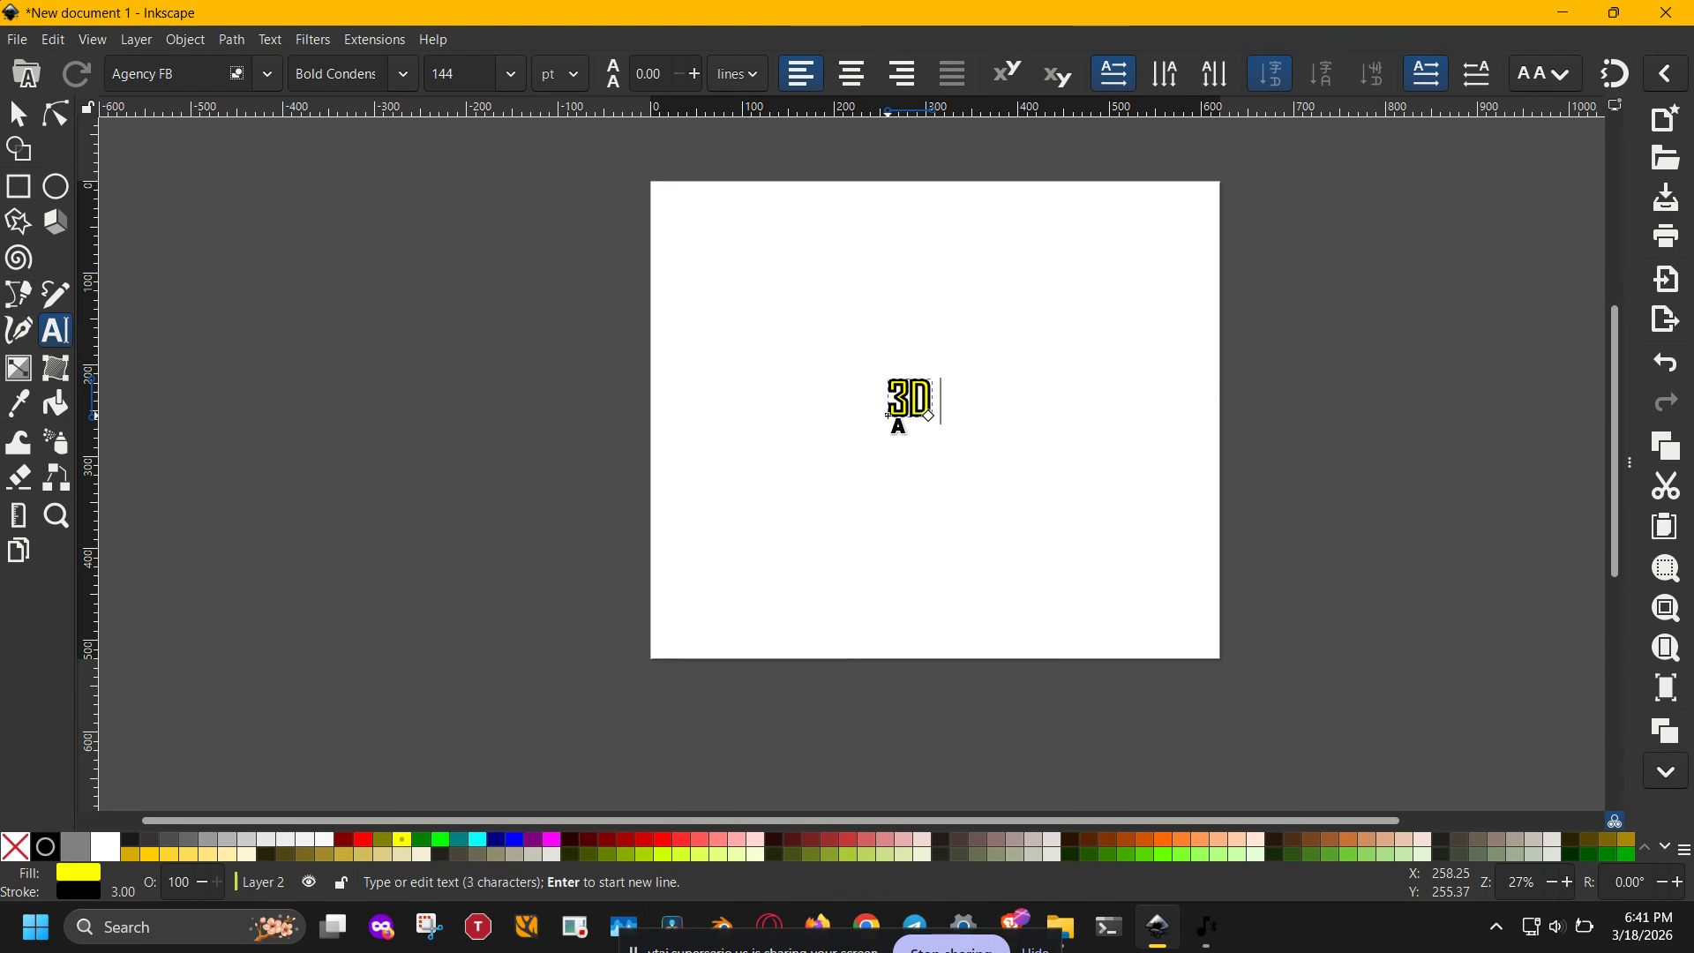
pyautogui.write('Text')
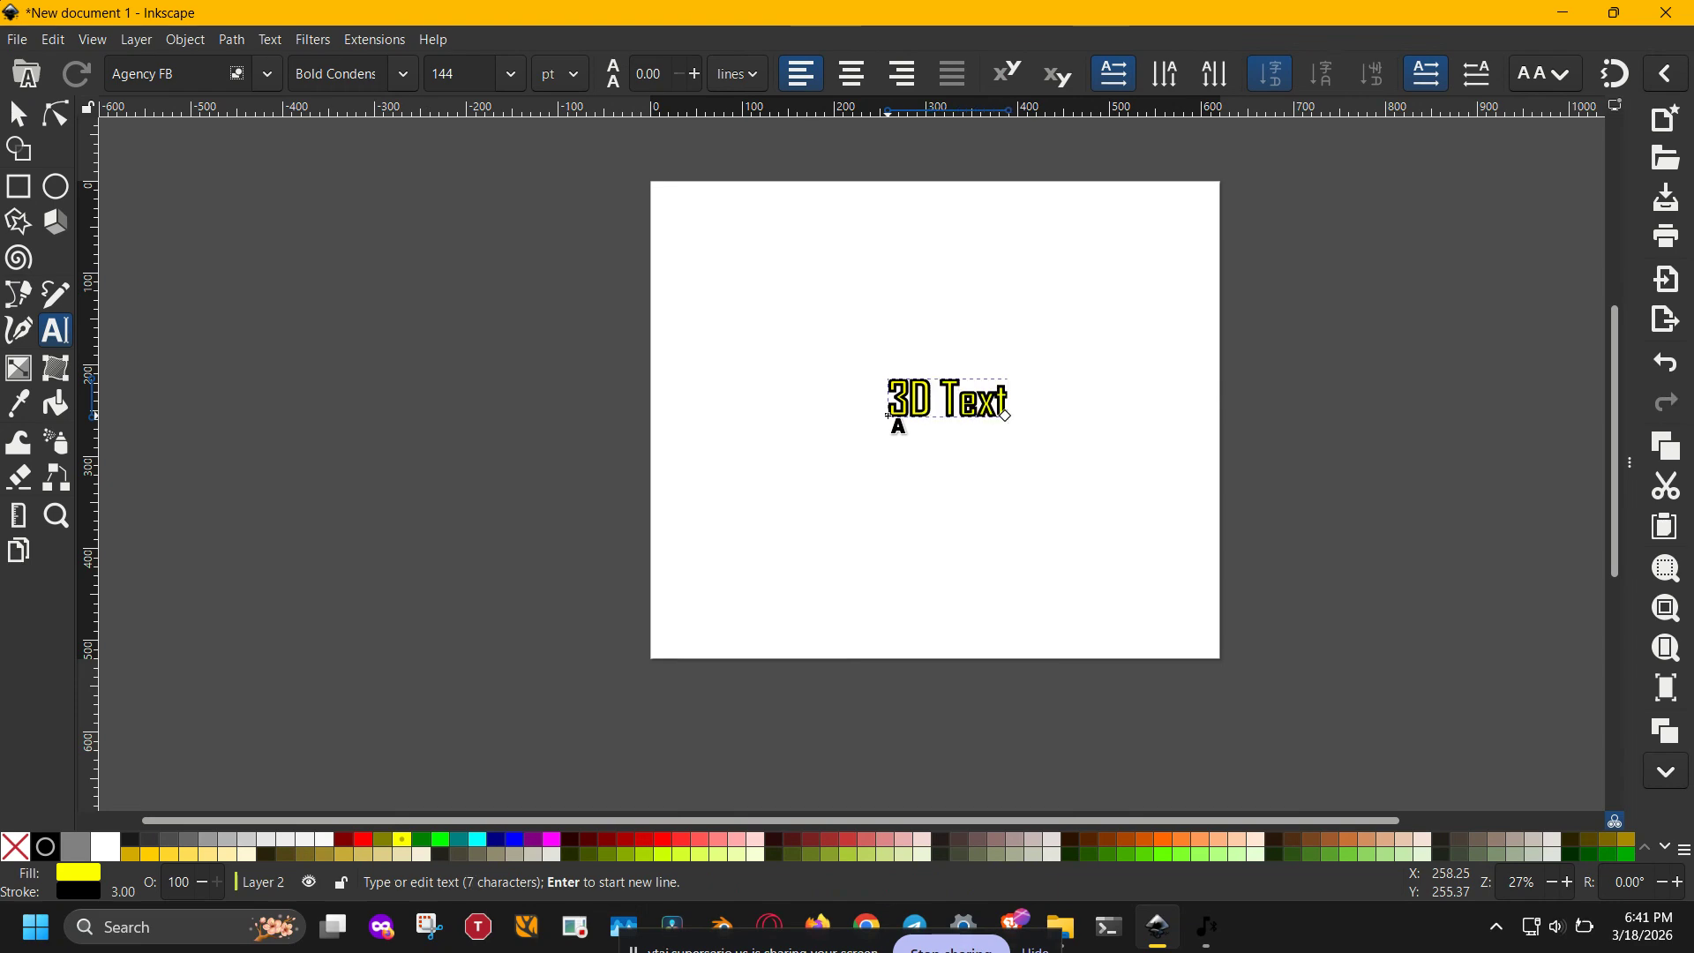
# - Remove the outline from the whole "3D Text" text and fill it with dark red
pyautogui.hotkey('ctrl', 'a')
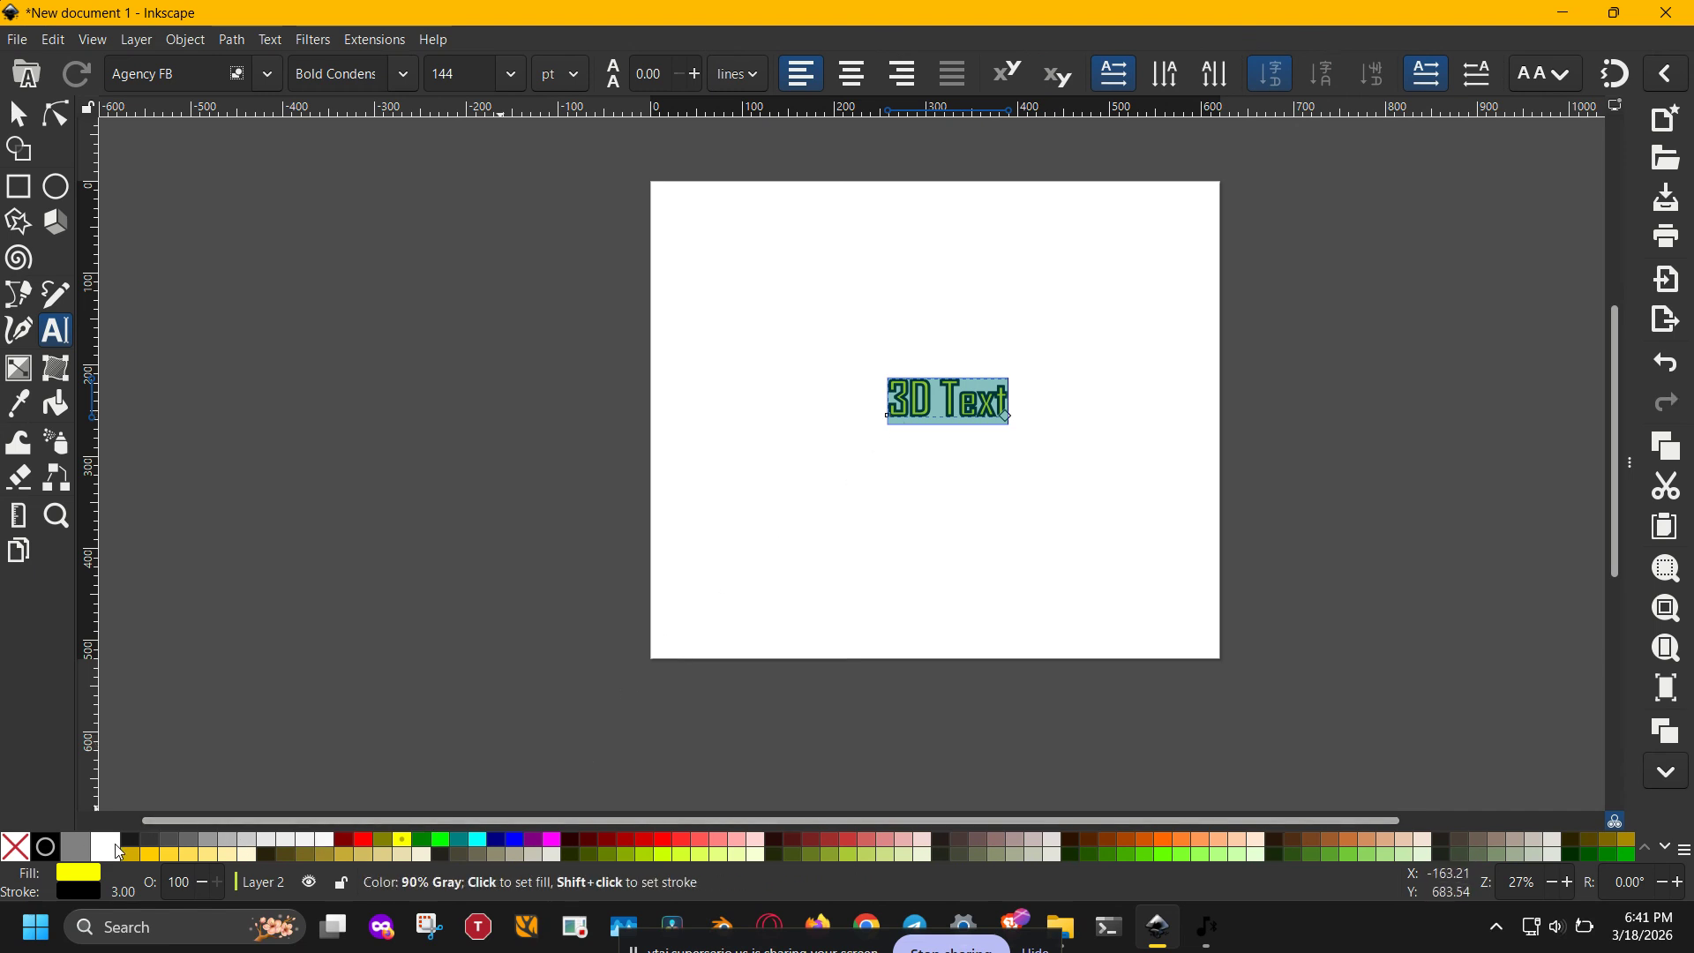
pyautogui.keyDown('shift'); pyautogui.click(15, 847); pyautogui.keyUp('shift')
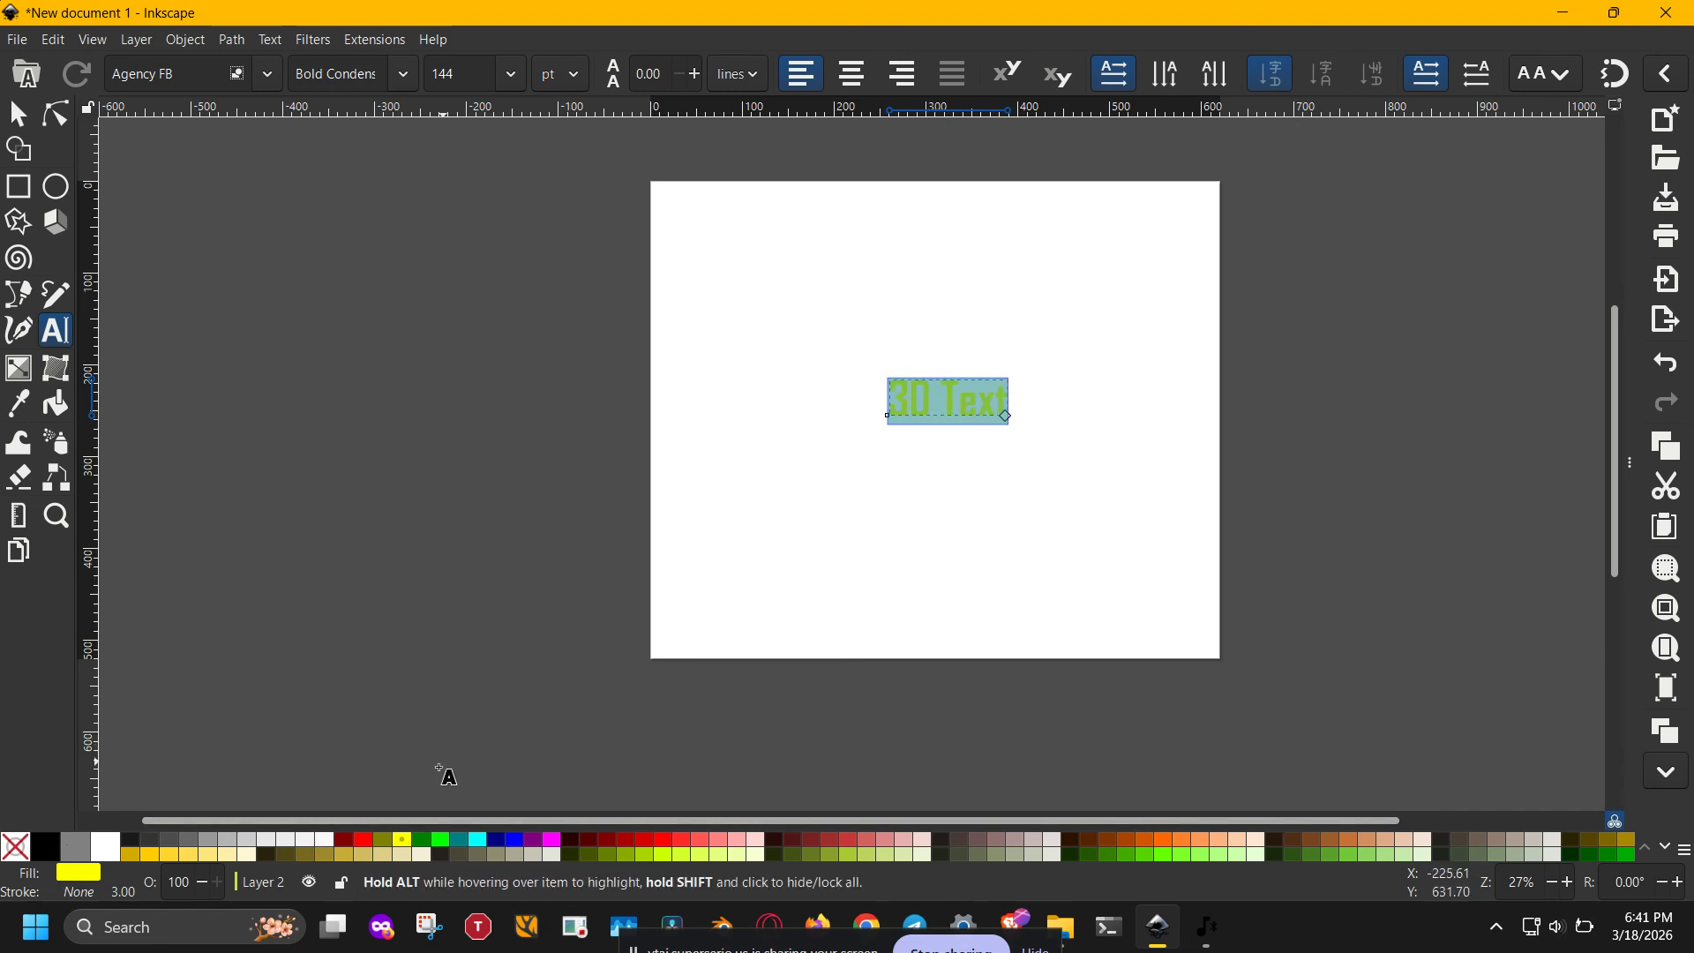
pyautogui.click(344, 839)
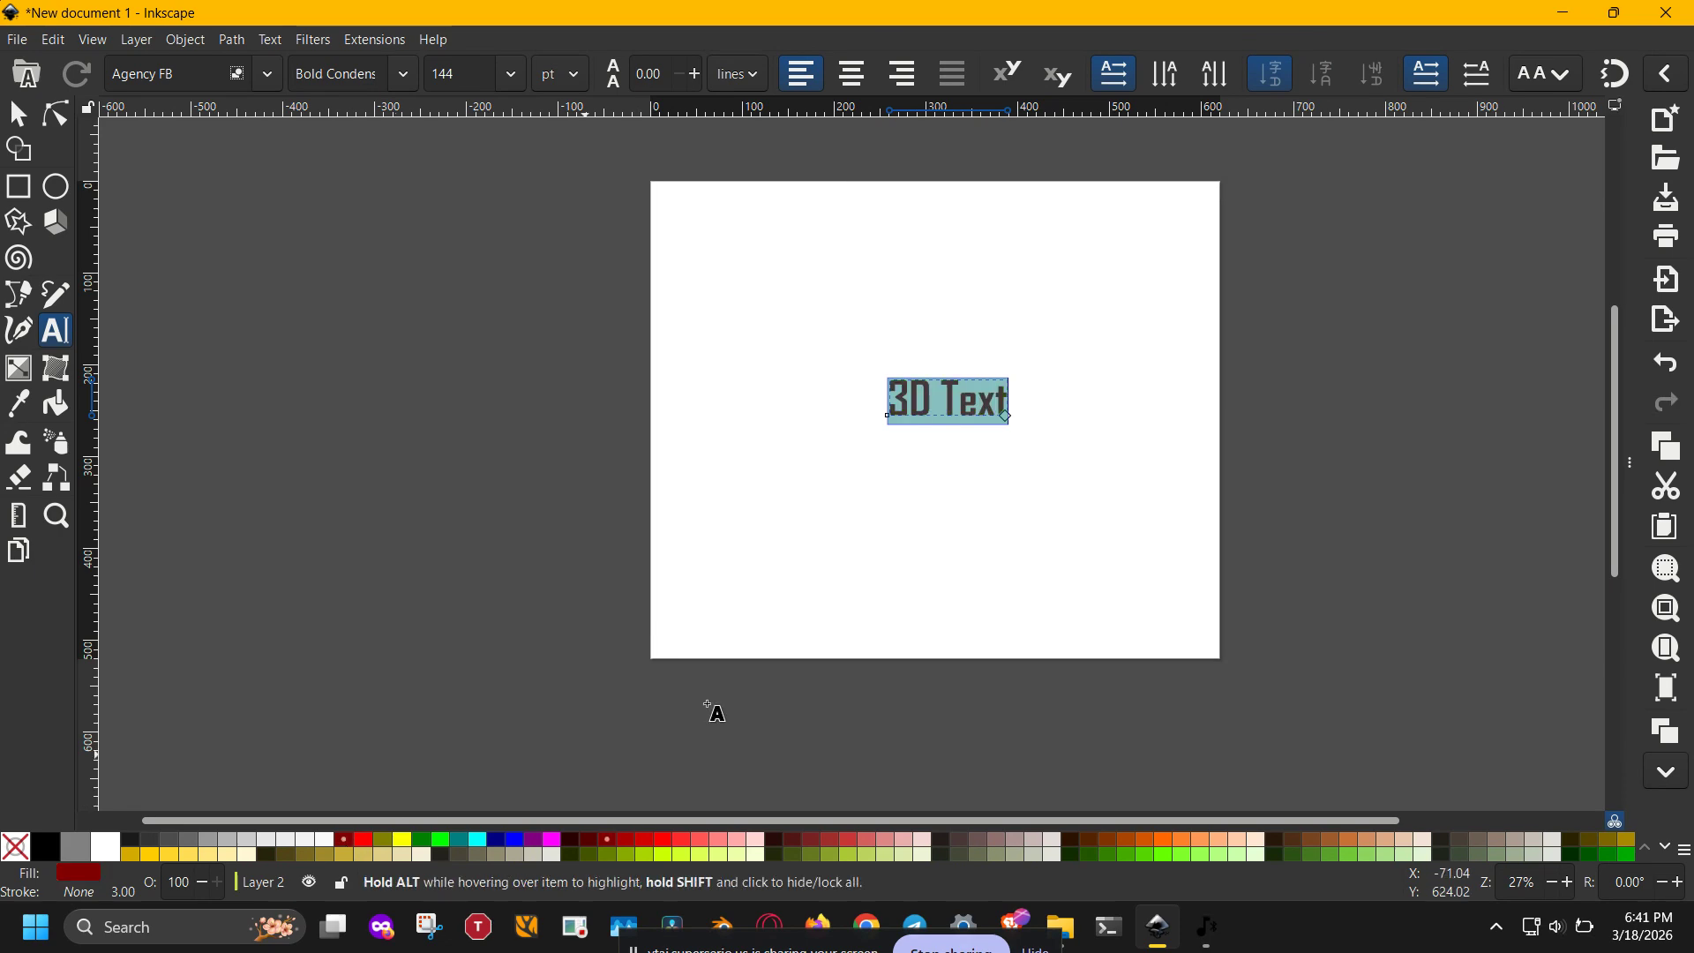
pyautogui.press('Escape')
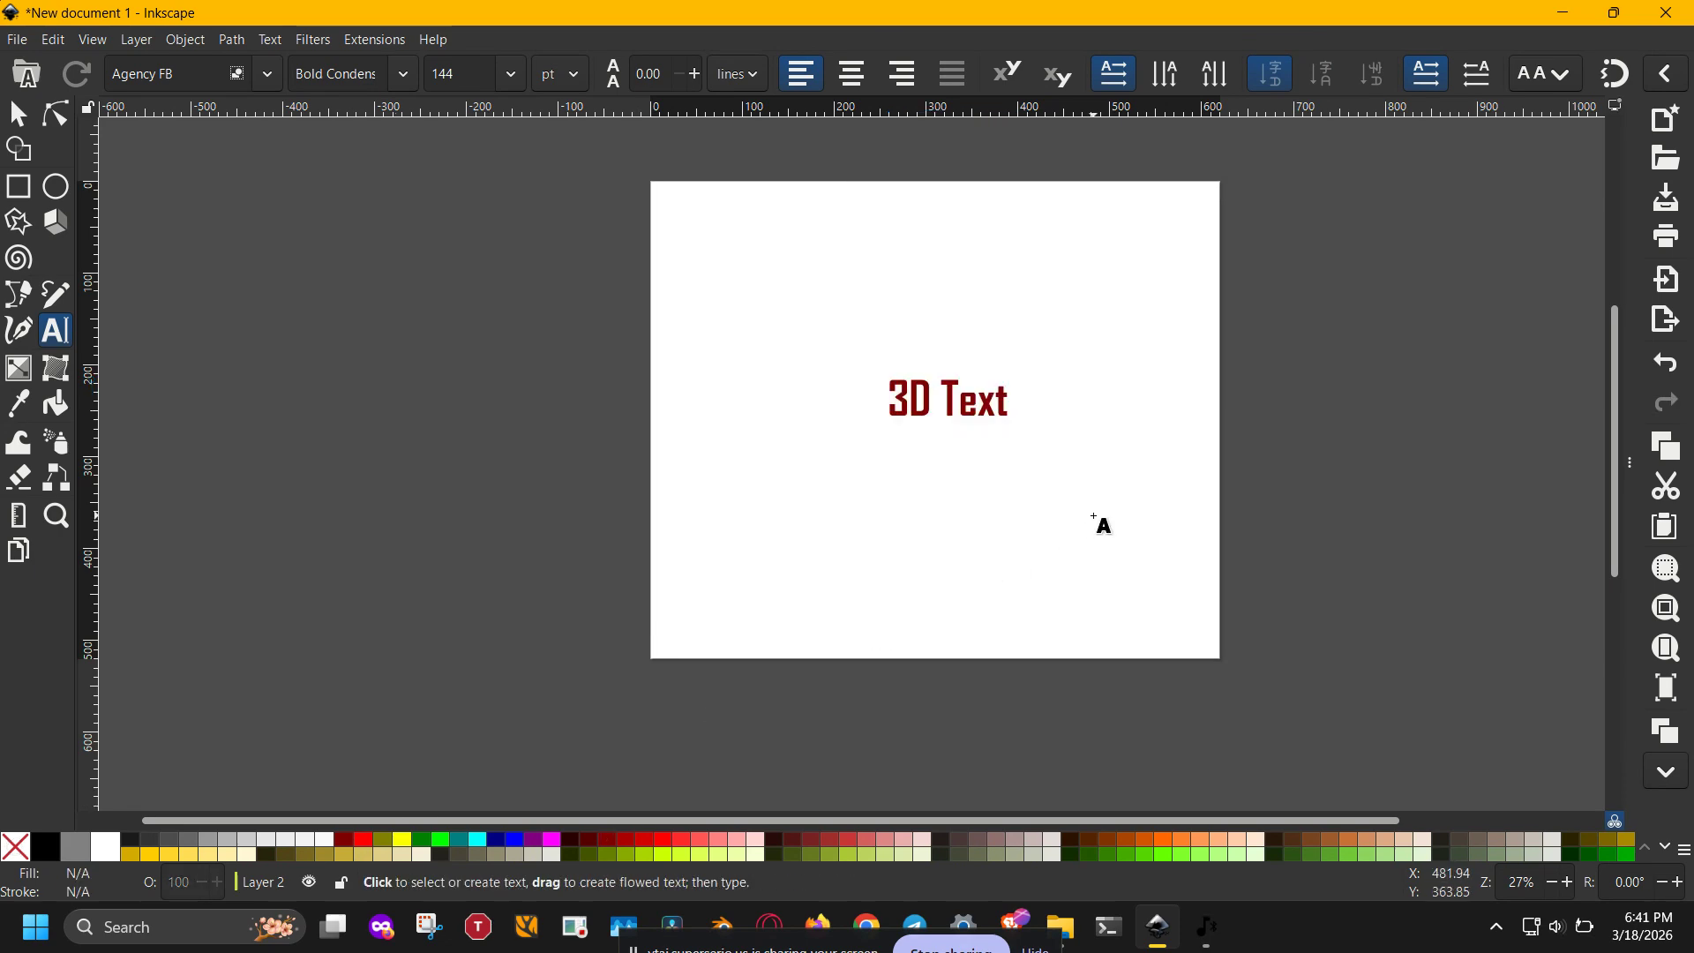
# - Convert the "3D Text" object to a path
pyautogui.press('s')
pyautogui.keyDown('ctrl'); pyautogui.scroll(3, 1094, 520); pyautogui.keyUp('ctrl')
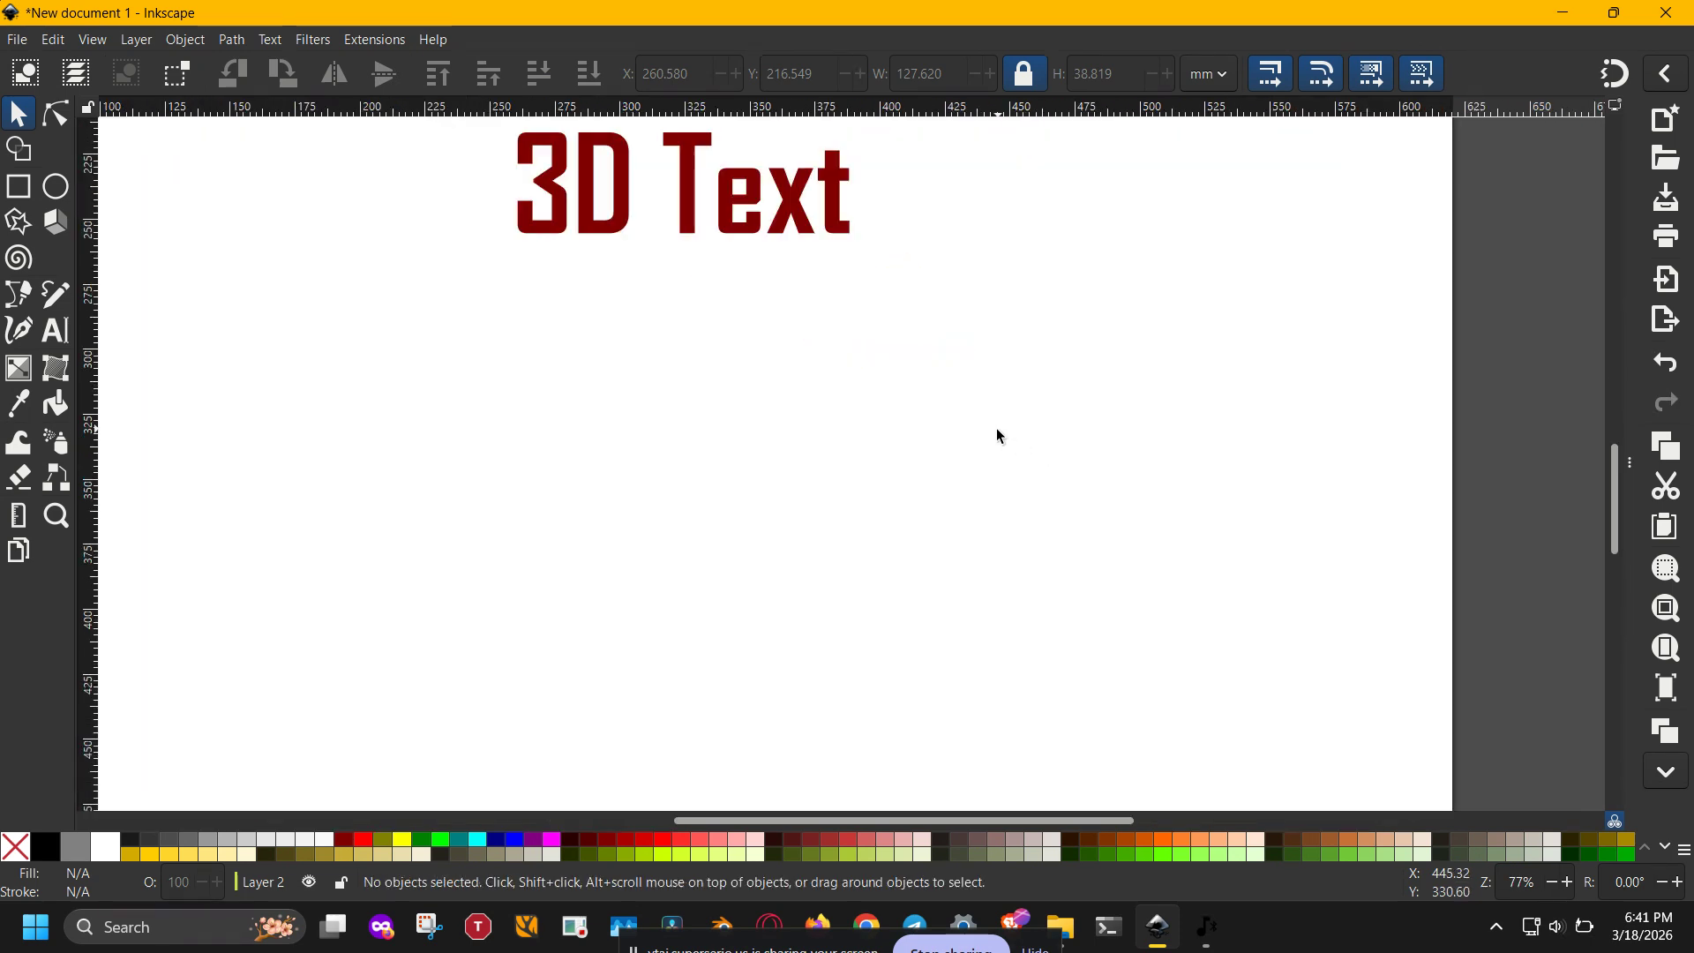
pyautogui.scroll(1, 990, 589)
pyautogui.scroll(-3, 960, 537)
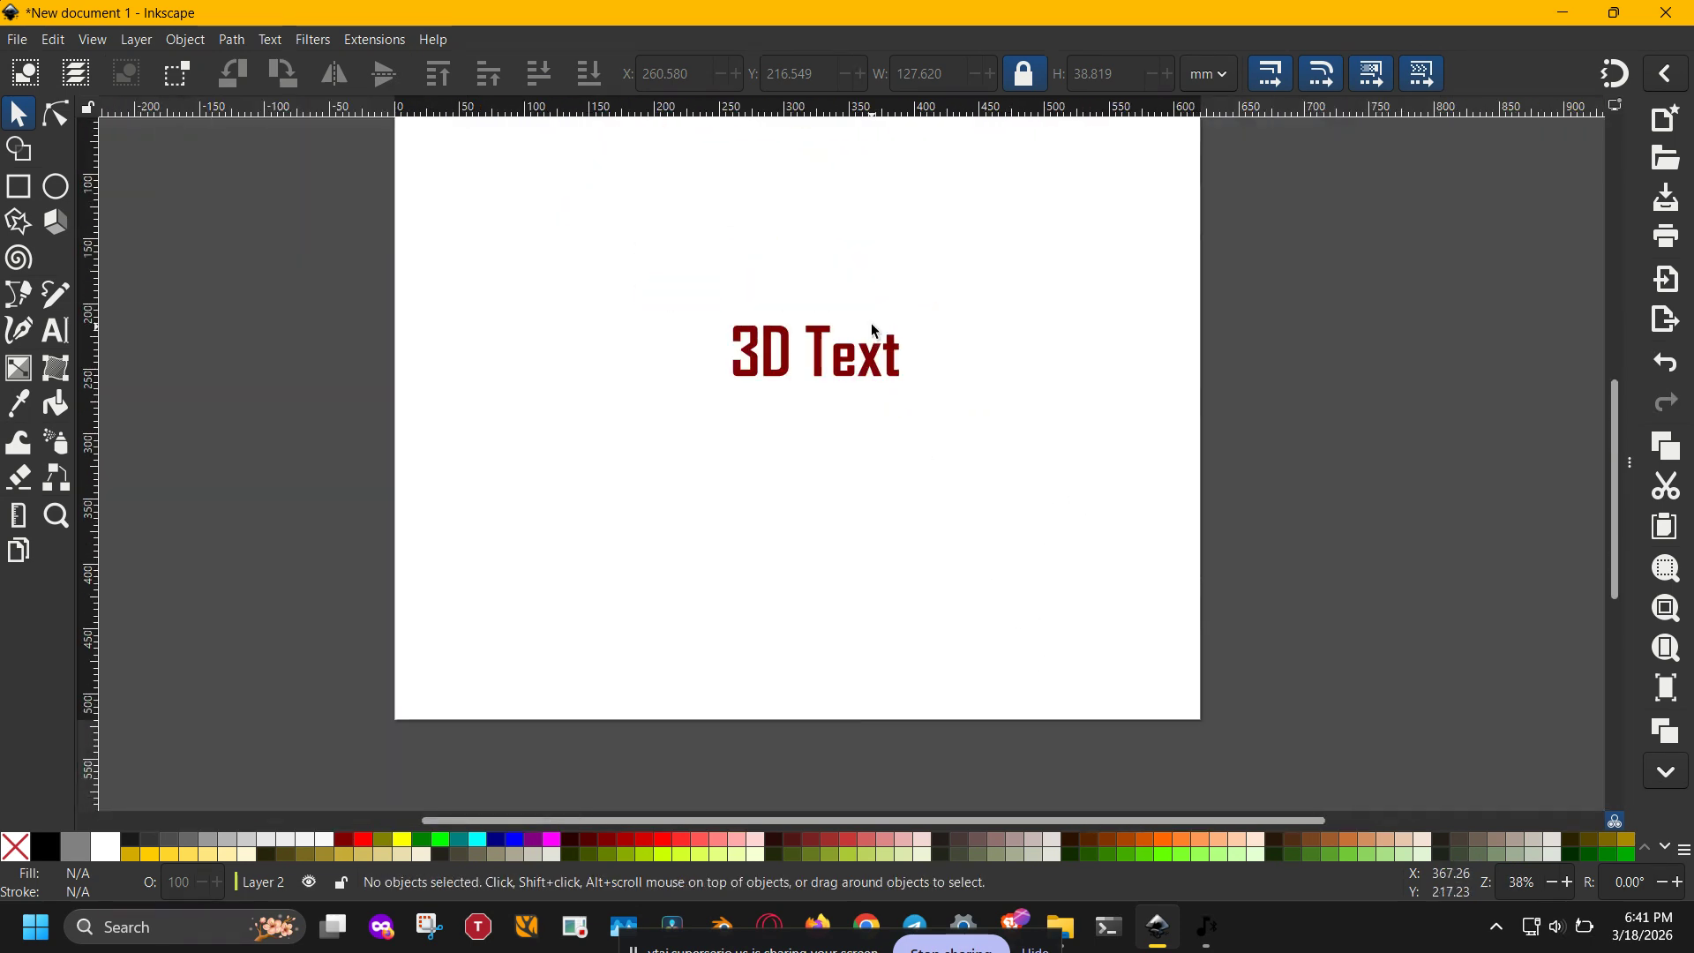
pyautogui.click(872, 355)
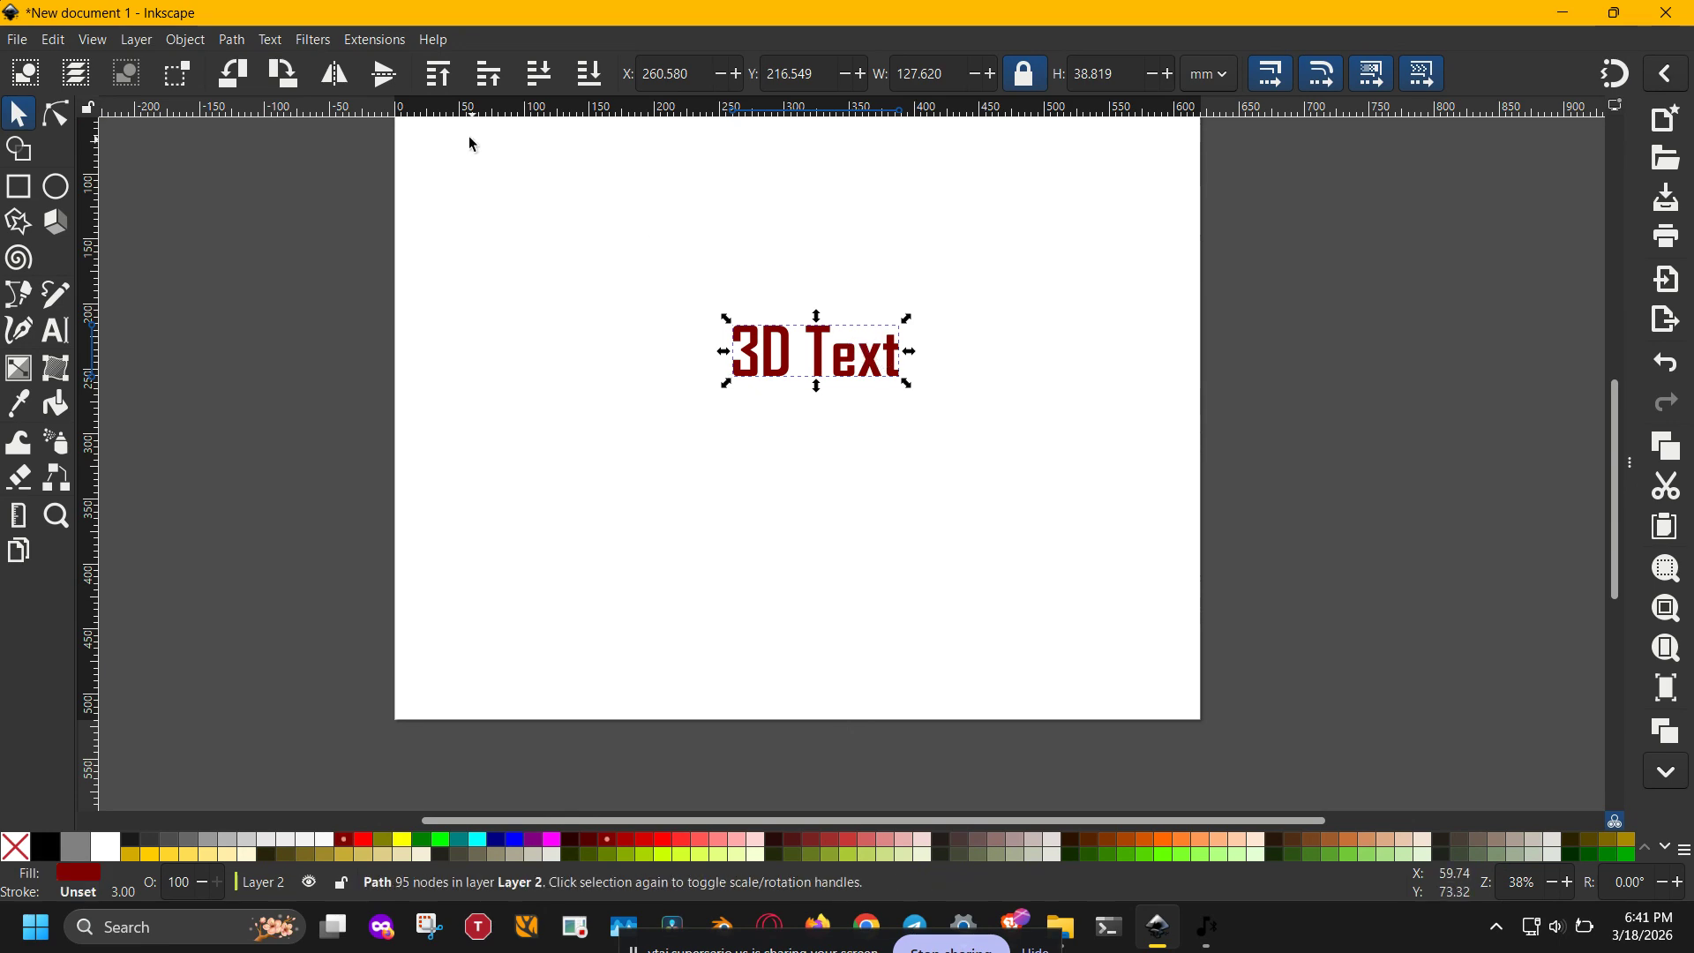
pyautogui.click(249, 41)
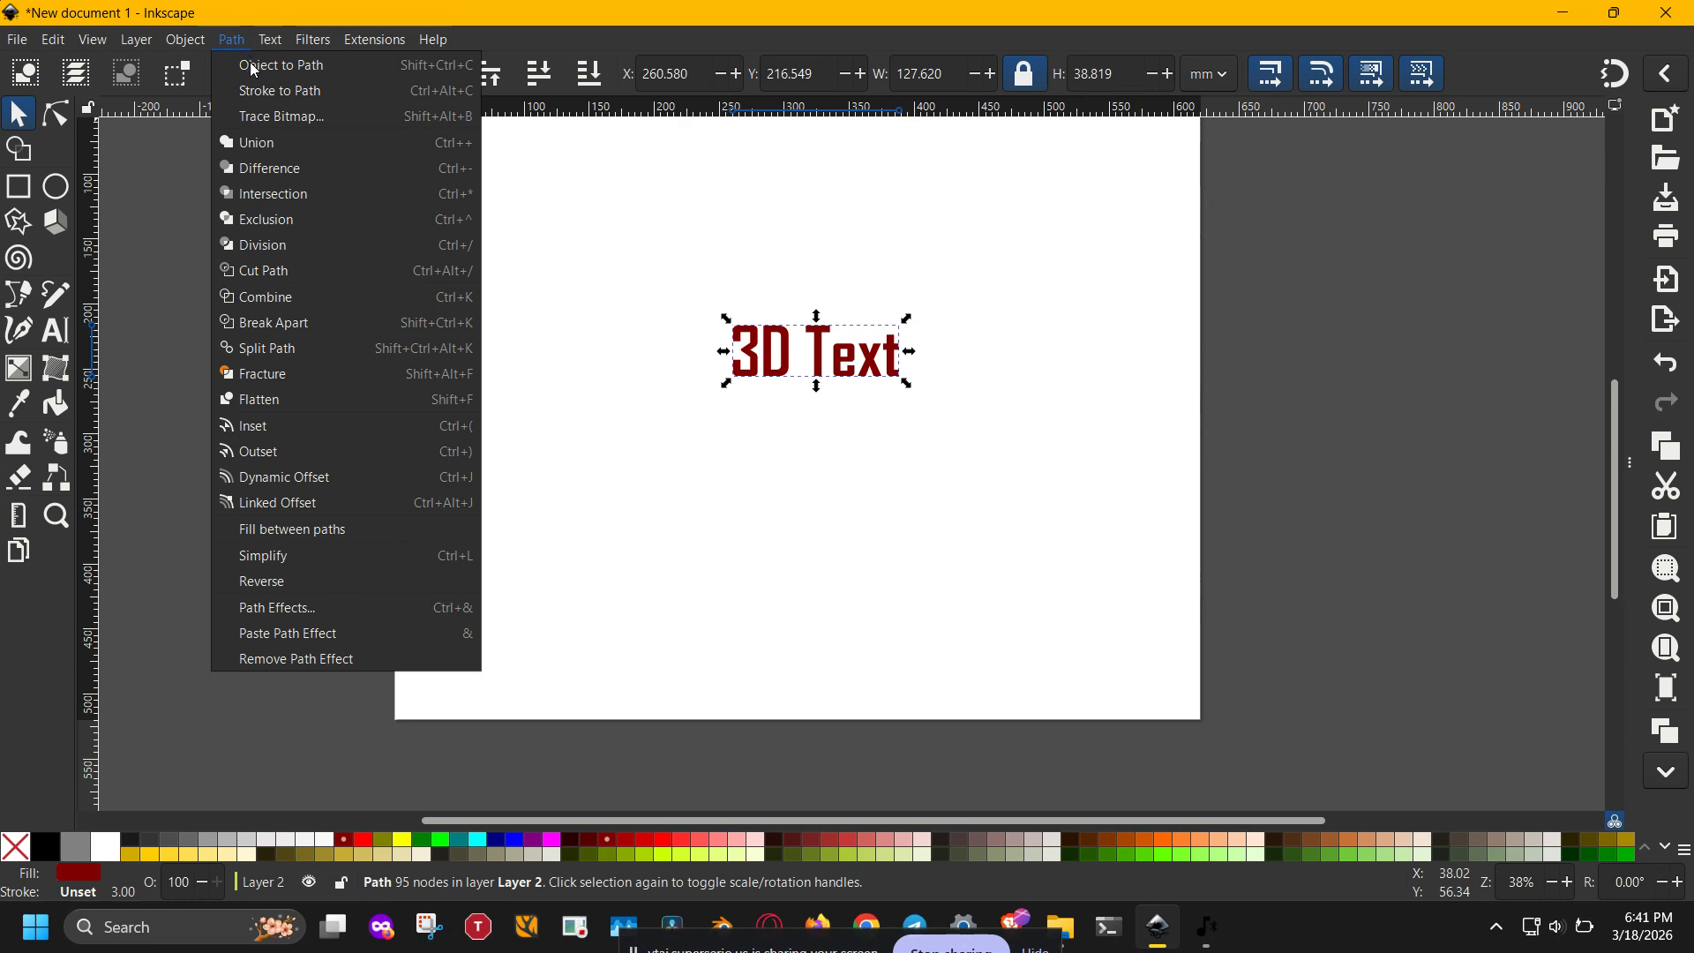
pyautogui.click(300, 67)
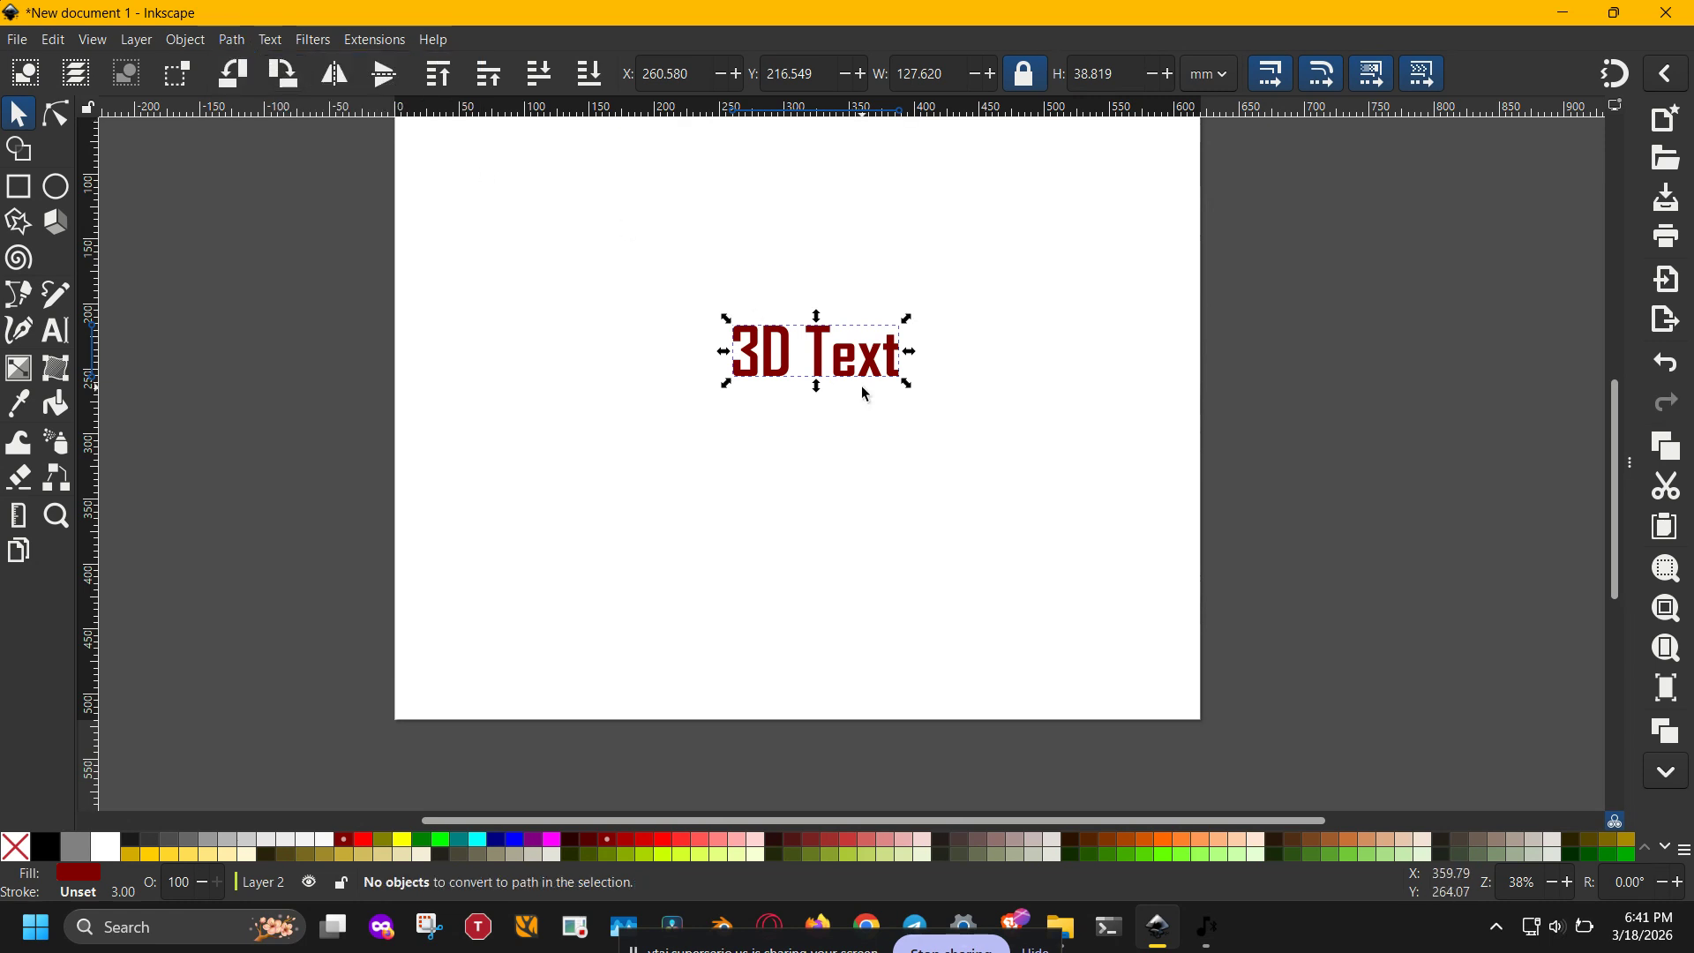
# - Enlarge the text path proportionally to about 342 mm wide on the upper right of the page and fill it with red (#FF0000)
pyautogui.scroll(2, 865, 394)
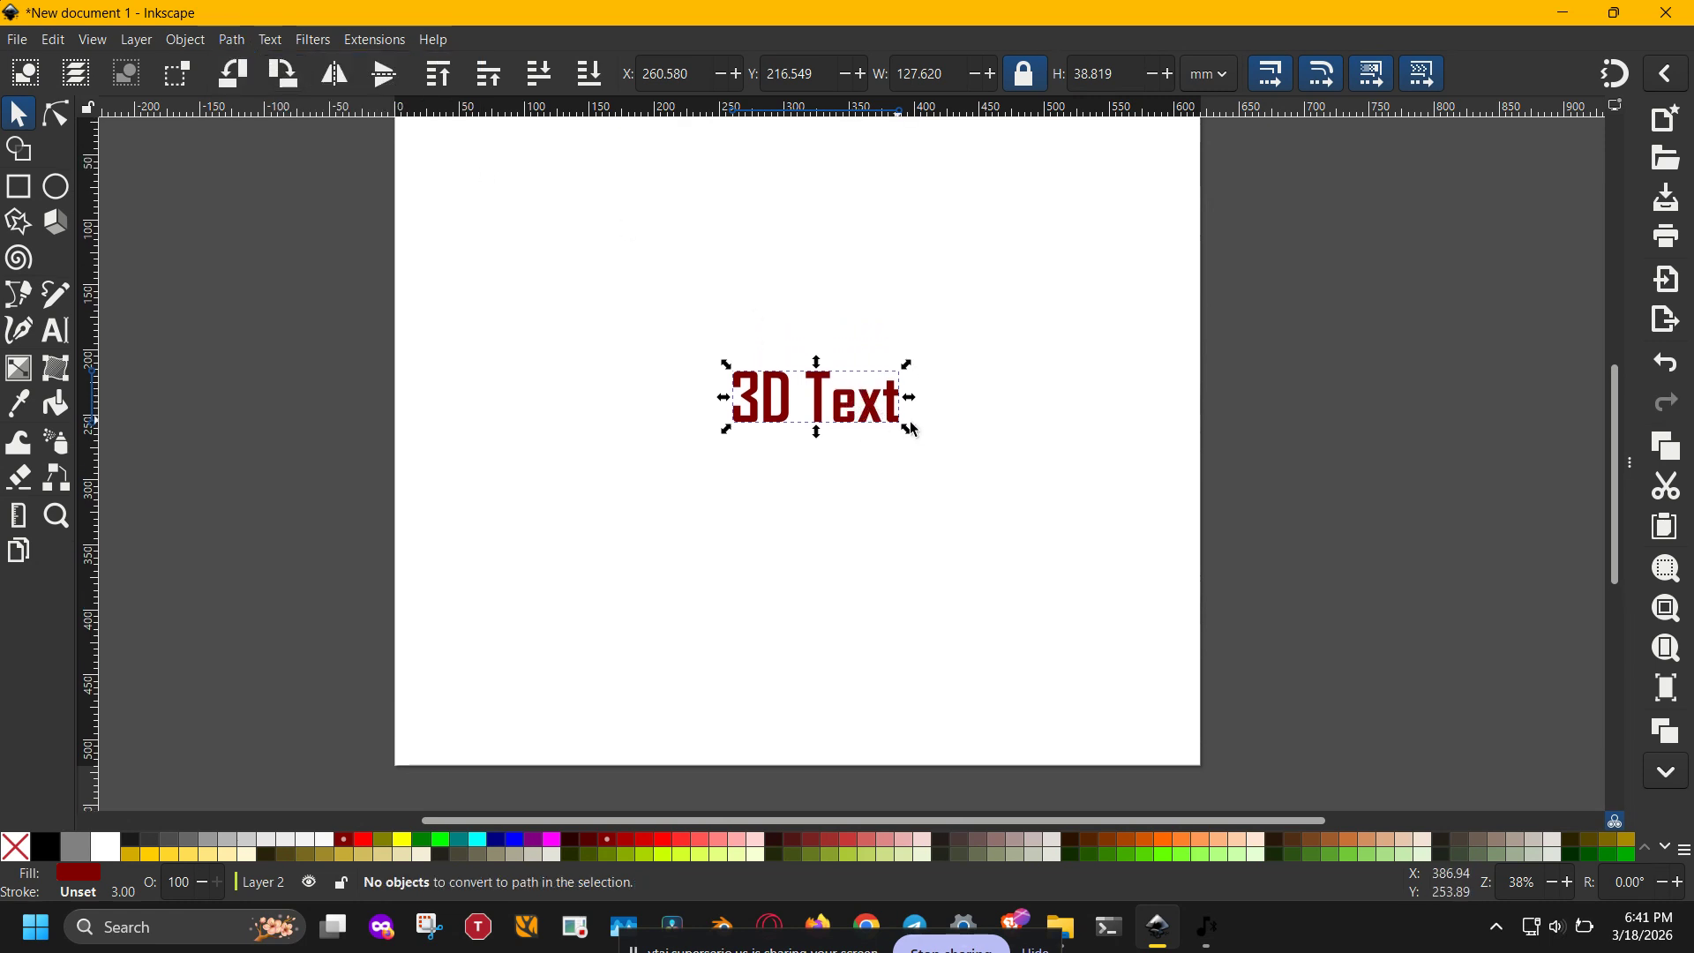
pyautogui.moveTo(902, 427); pyautogui.dragTo(1181, 637)
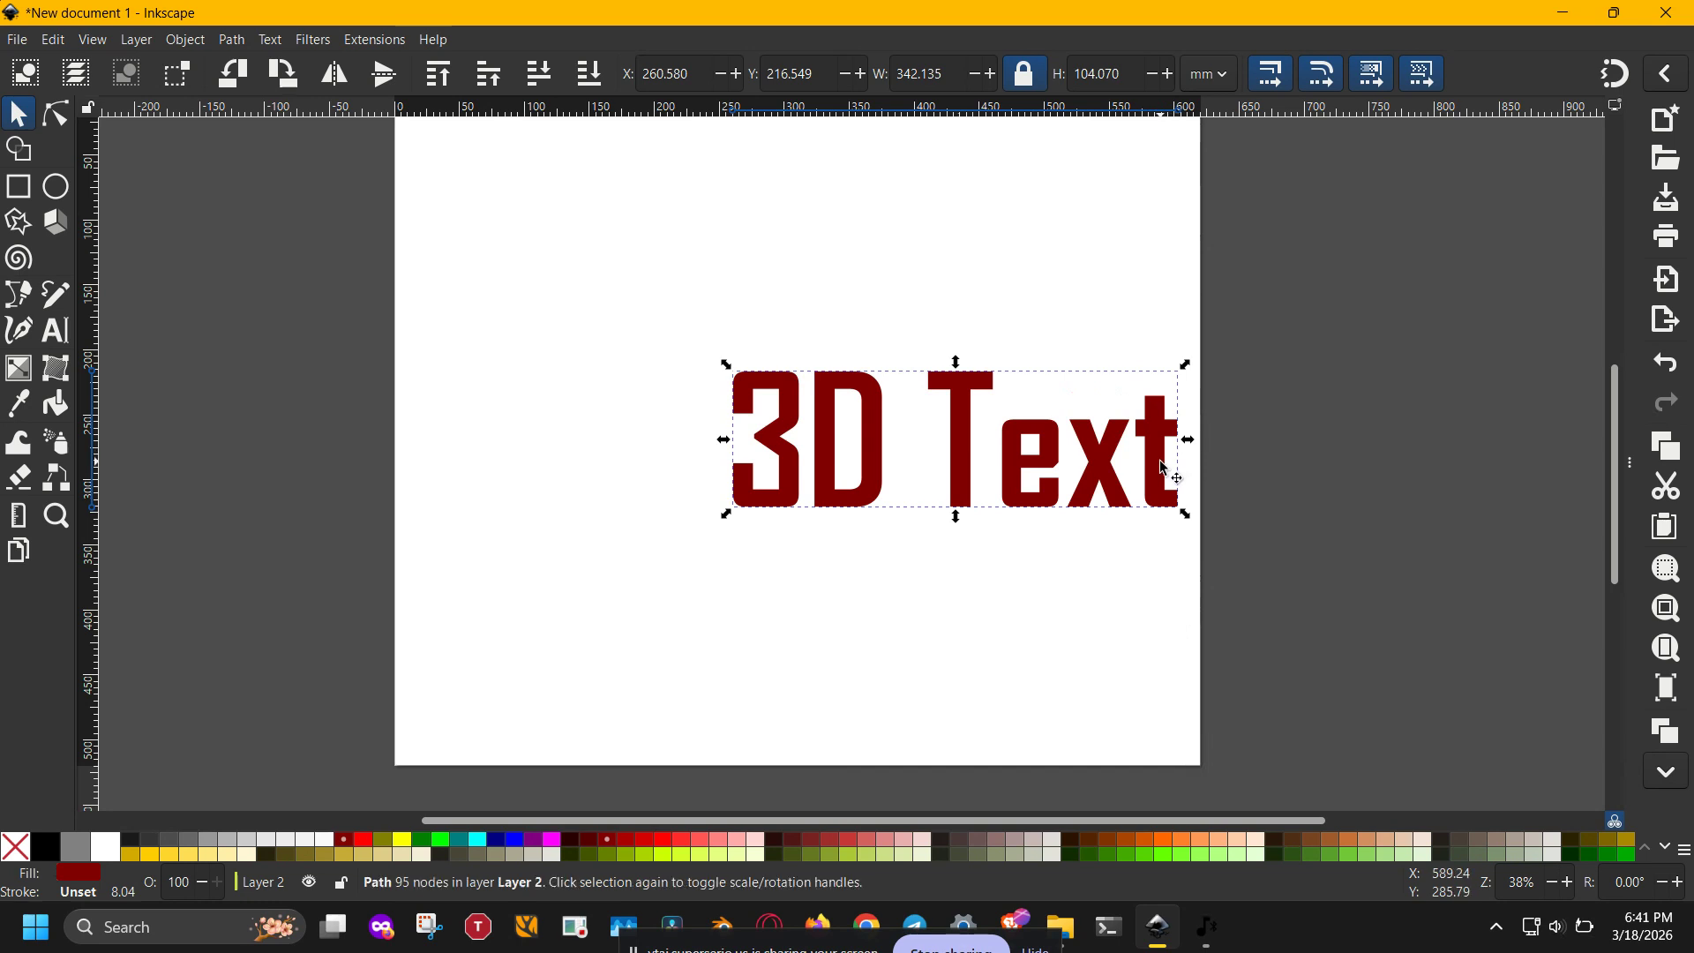
pyautogui.moveTo(1164, 468); pyautogui.dragTo(1135, 343)
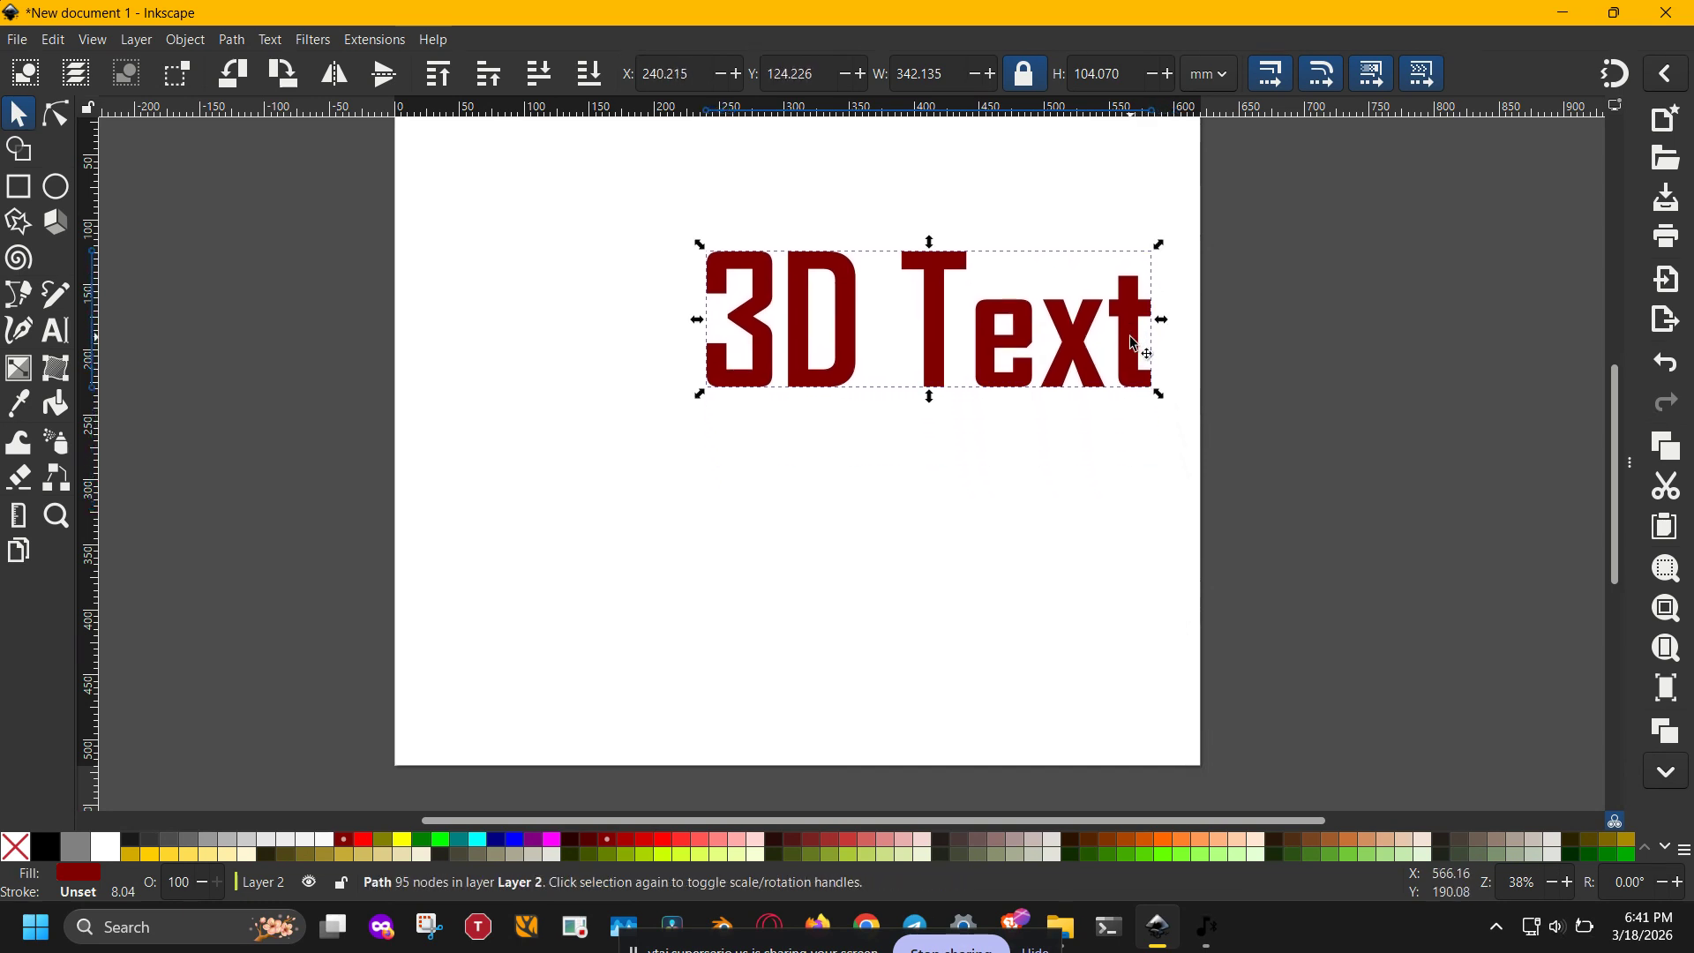
pyautogui.click(368, 843)
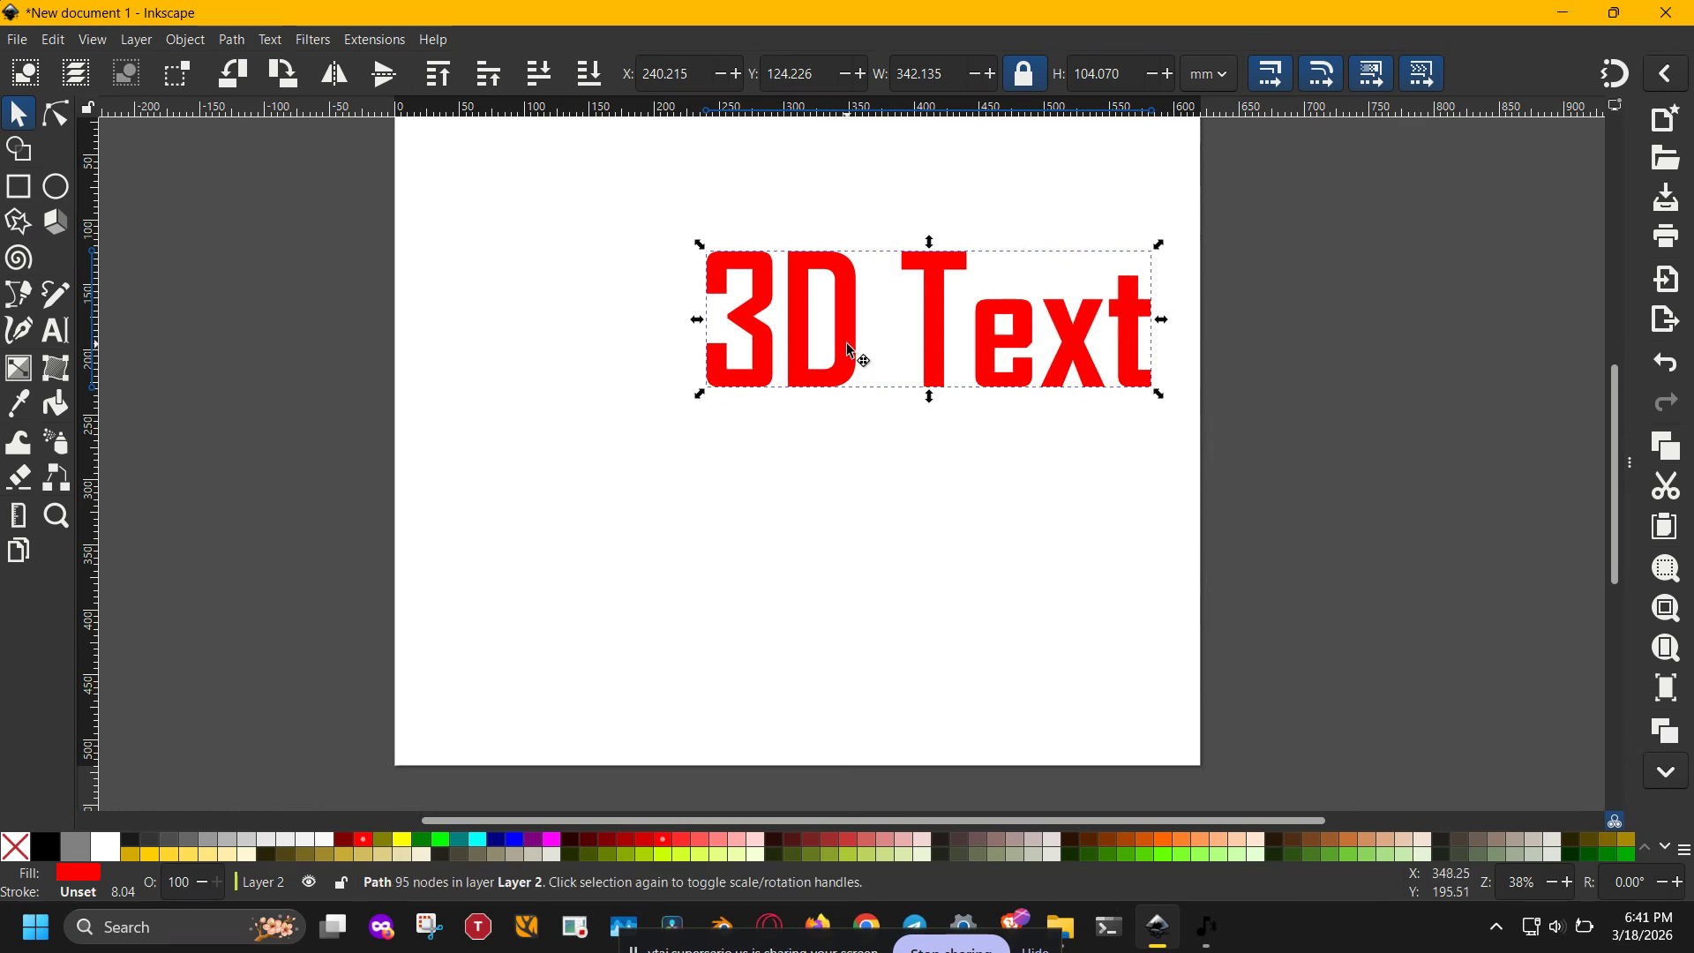
# - Duplicate the red text and shrink the copy to about 164 mm wide, placing it below and left of the original
pyautogui.moveTo(862, 359); pyautogui.dragTo(466, 675)
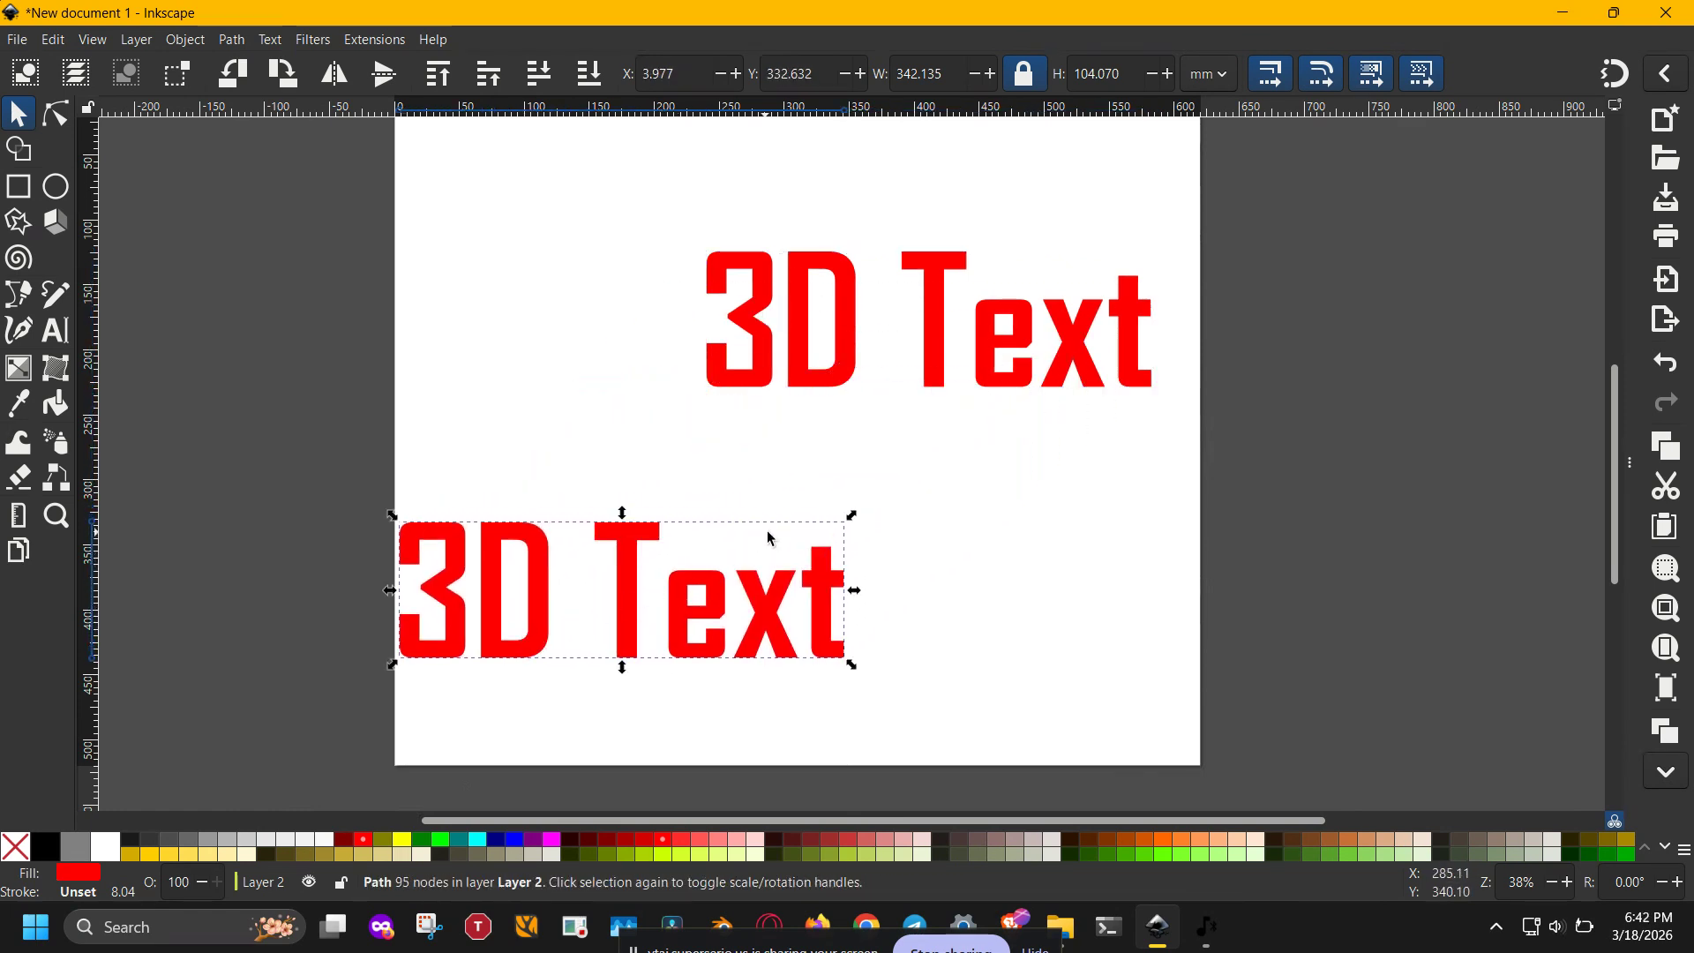
pyautogui.moveTo(855, 524); pyautogui.dragTo(739, 596)
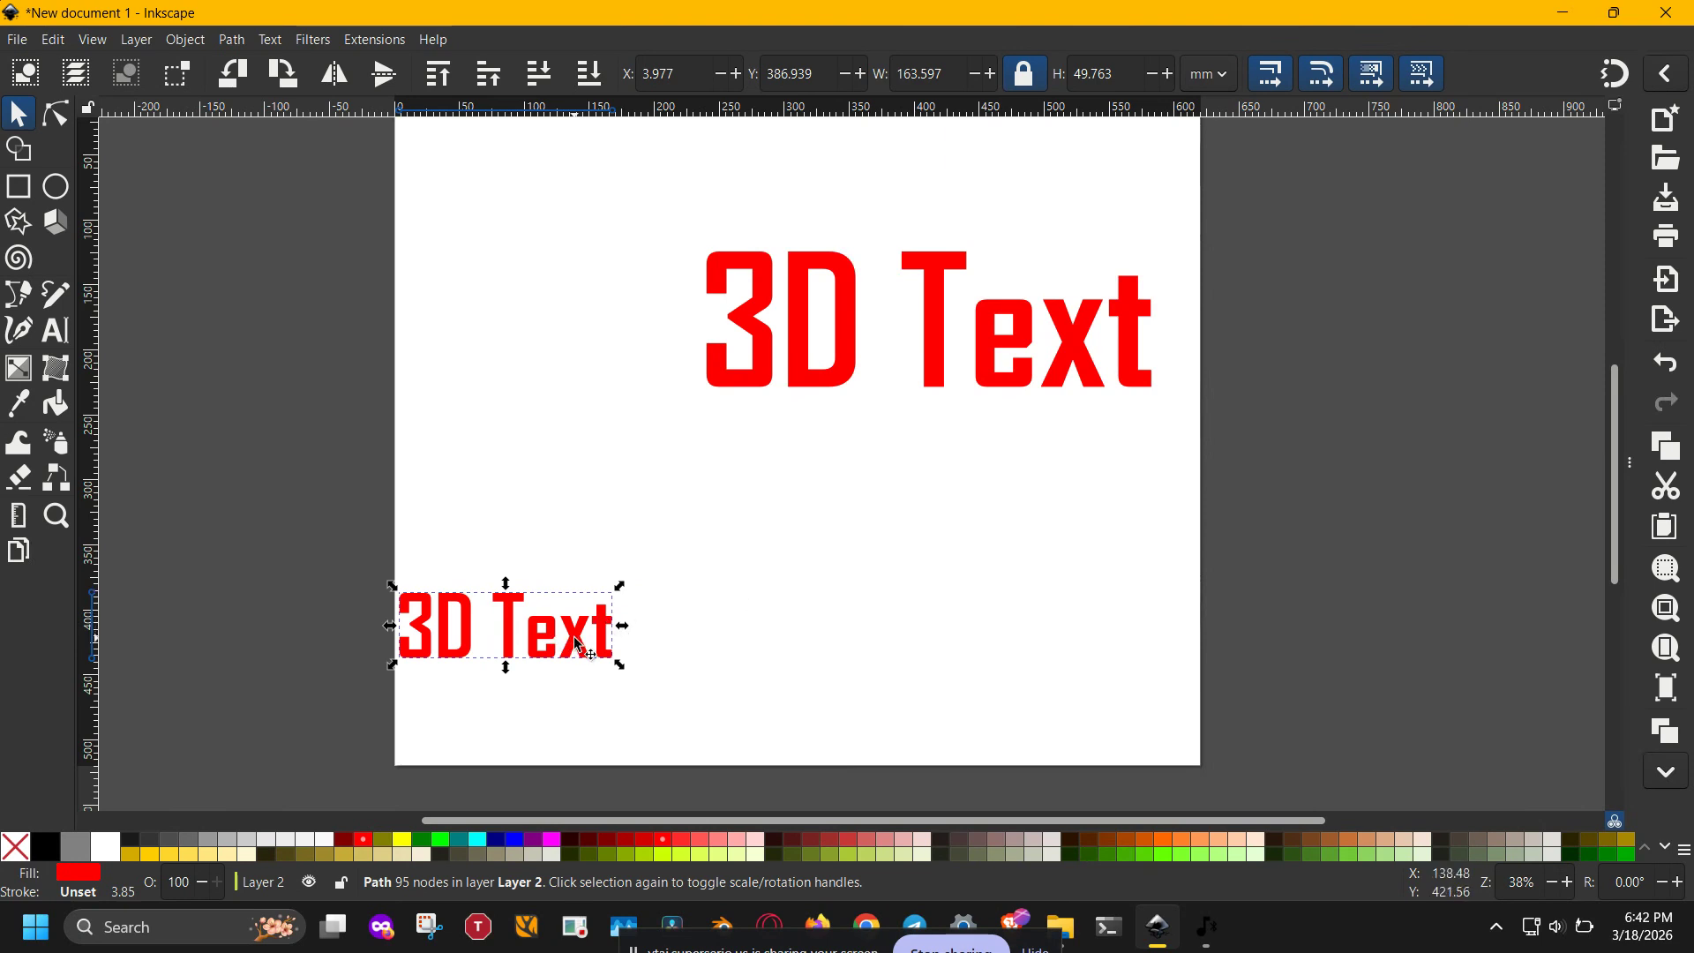
pyautogui.moveTo(583, 641); pyautogui.dragTo(732, 504)
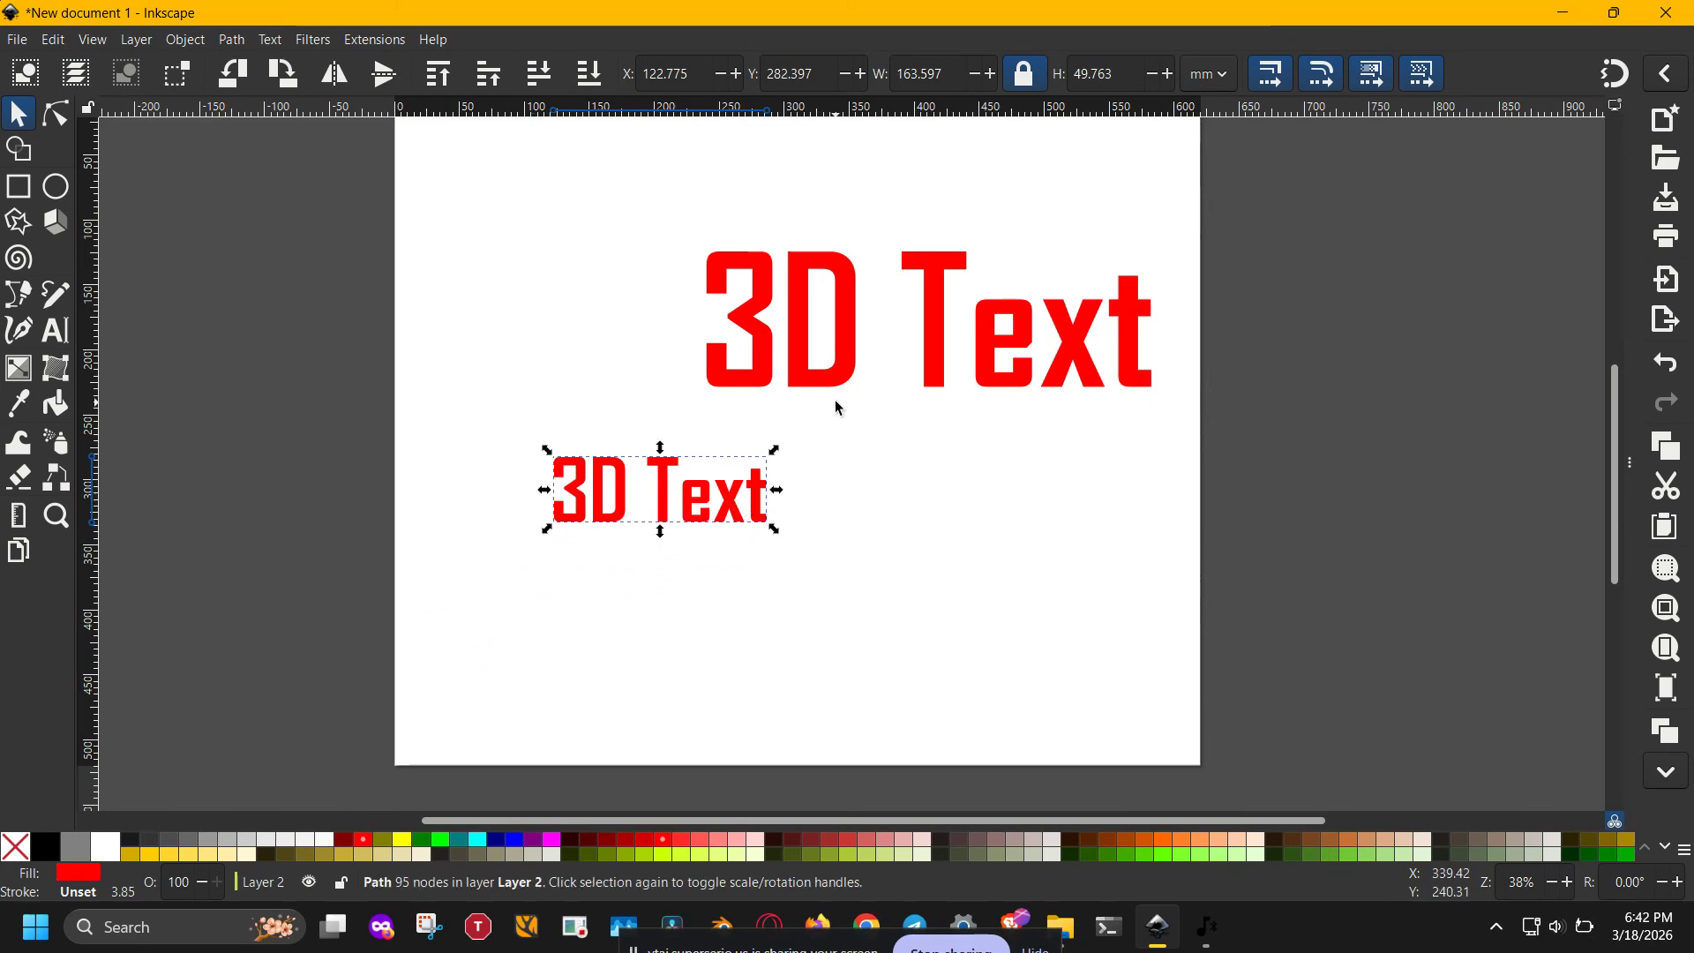
pyautogui.moveTo(840, 367); pyautogui.dragTo(805, 398)
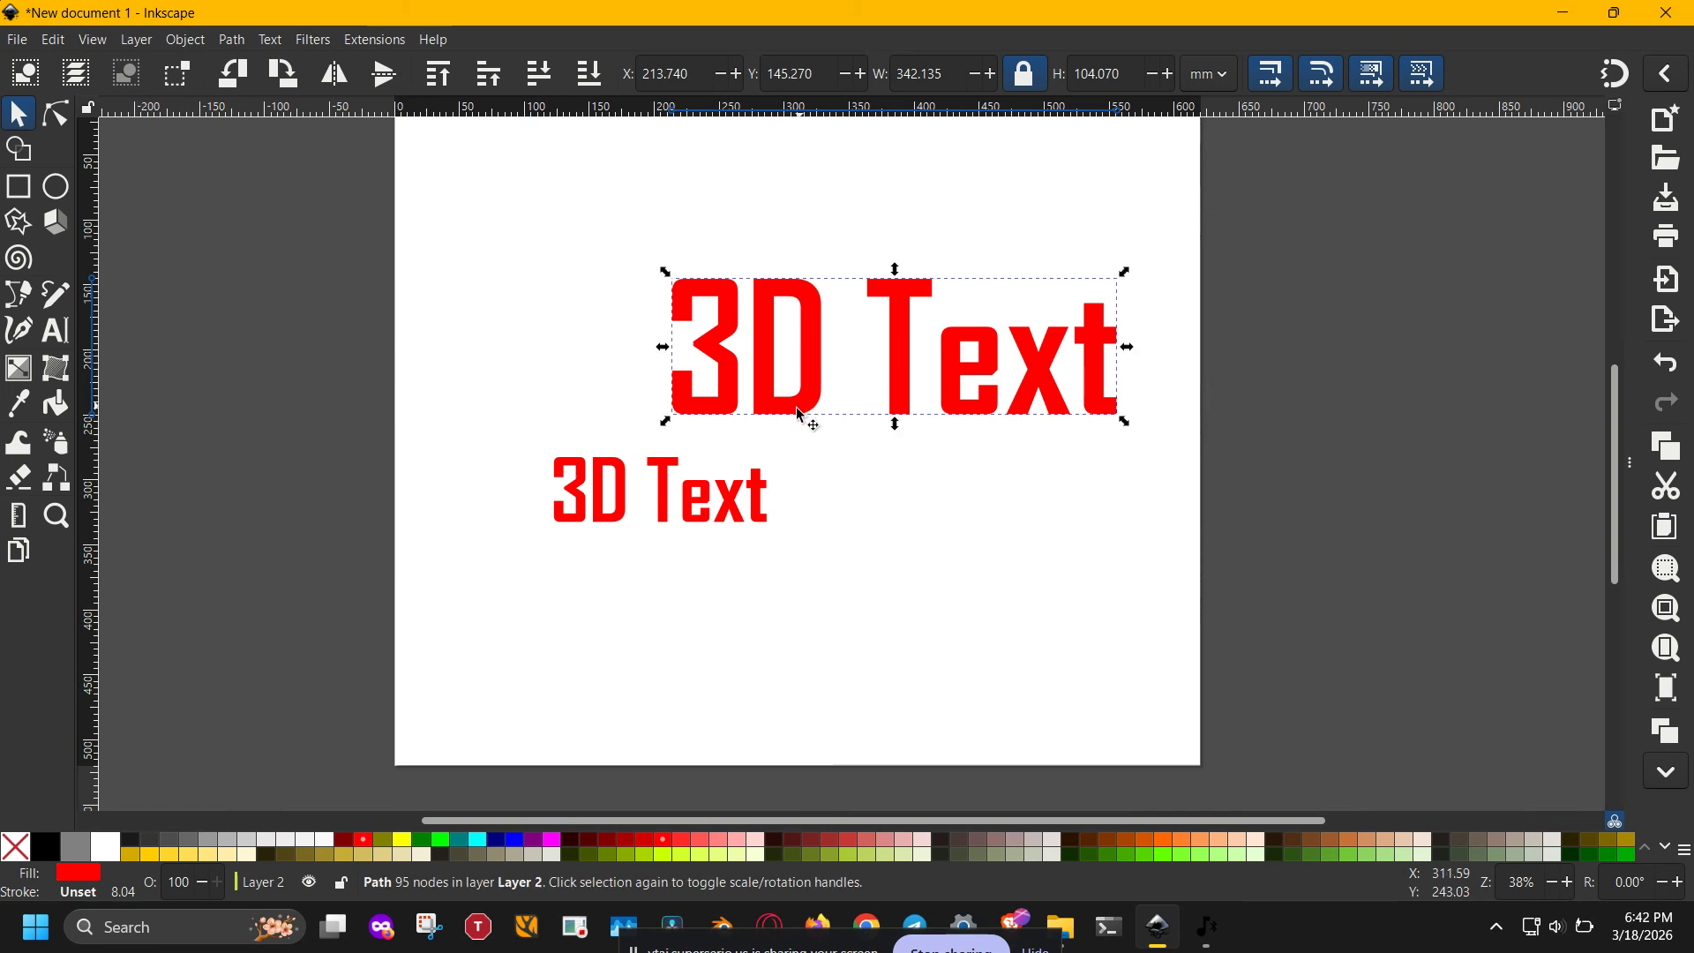
pyautogui.click(804, 582)
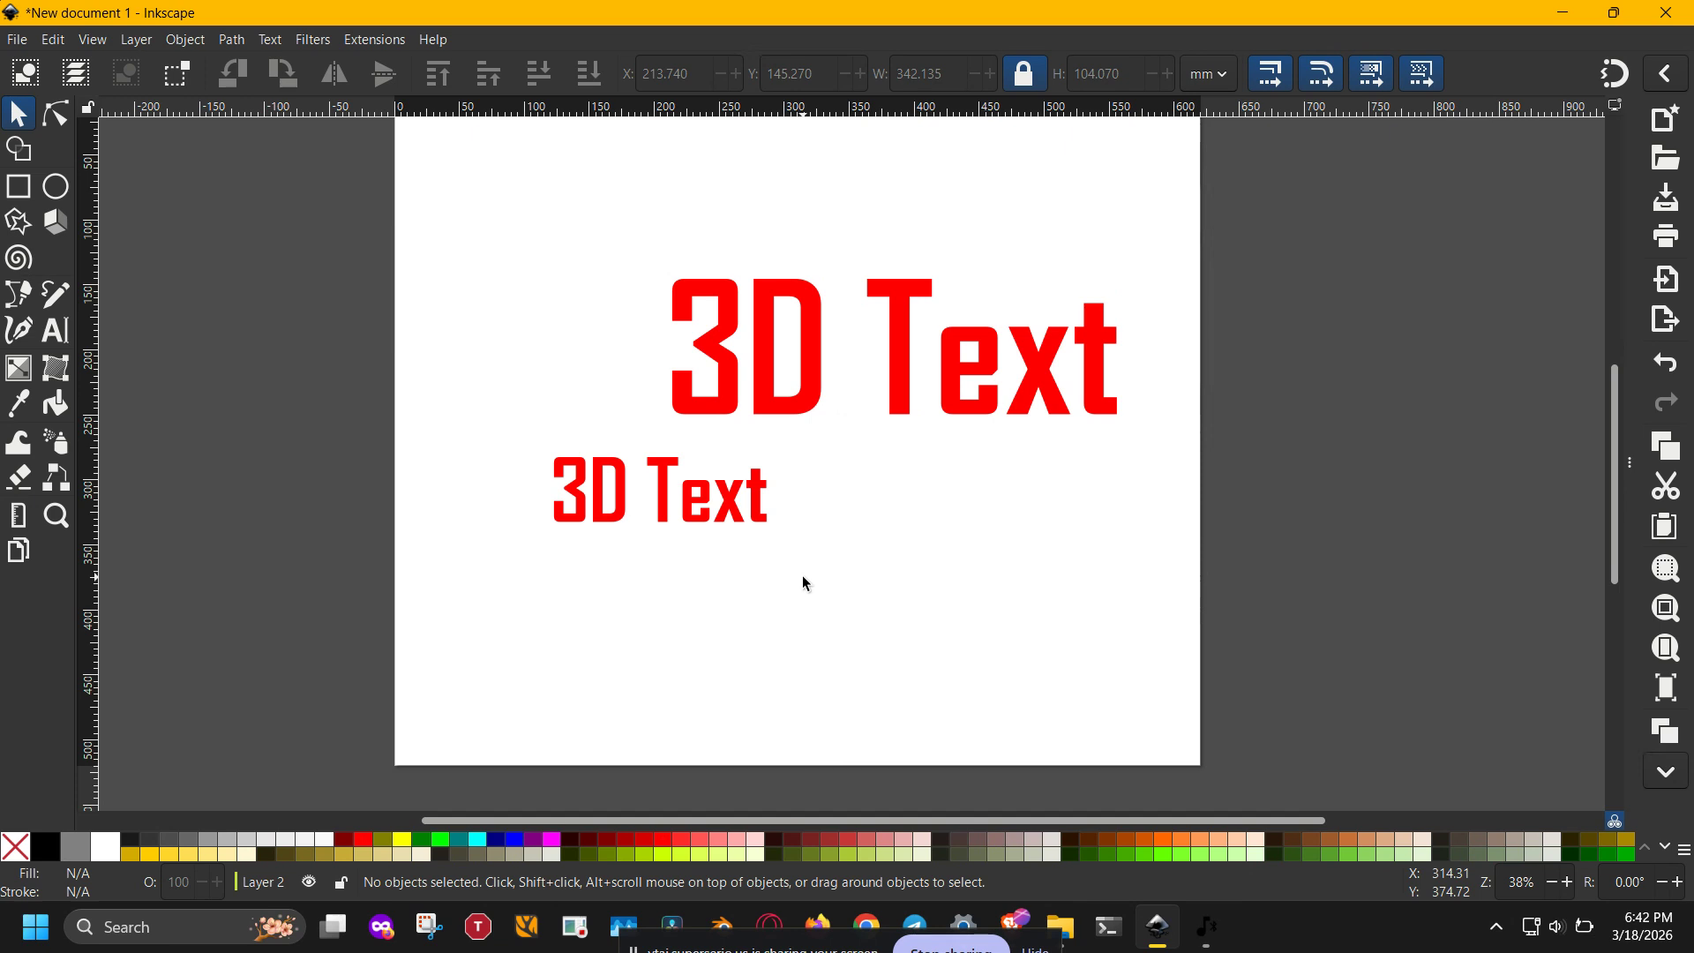
# - Fill the smaller text copy with dark red
pyautogui.click(773, 513)
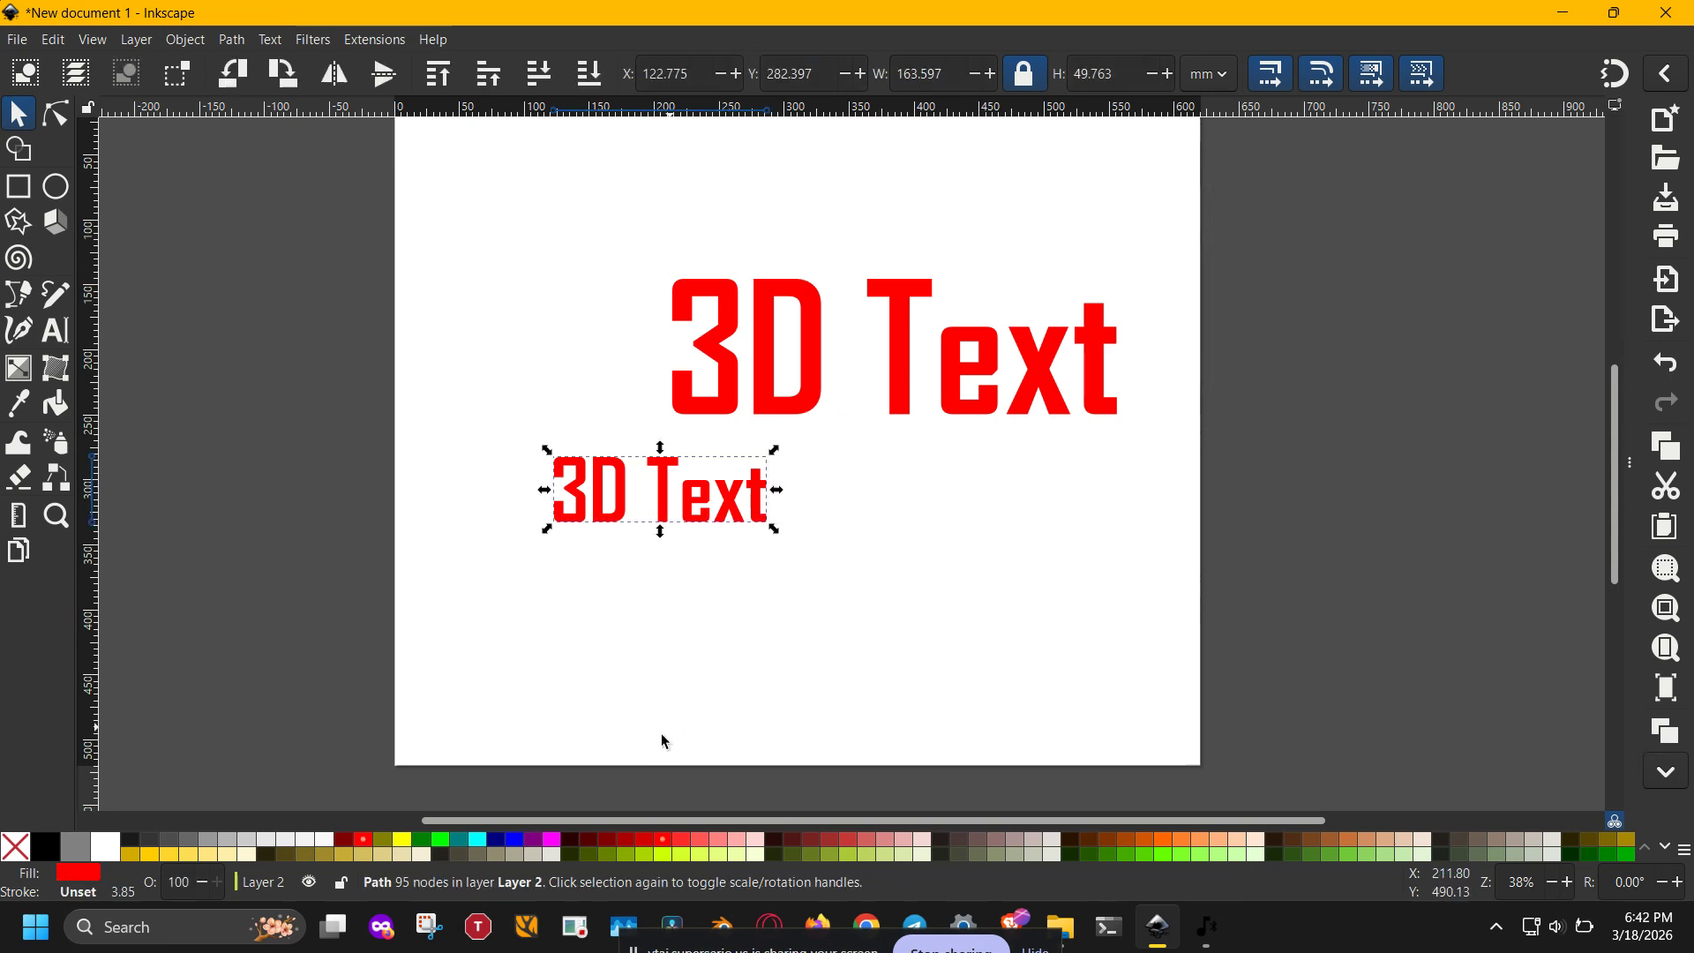
pyautogui.click(346, 844)
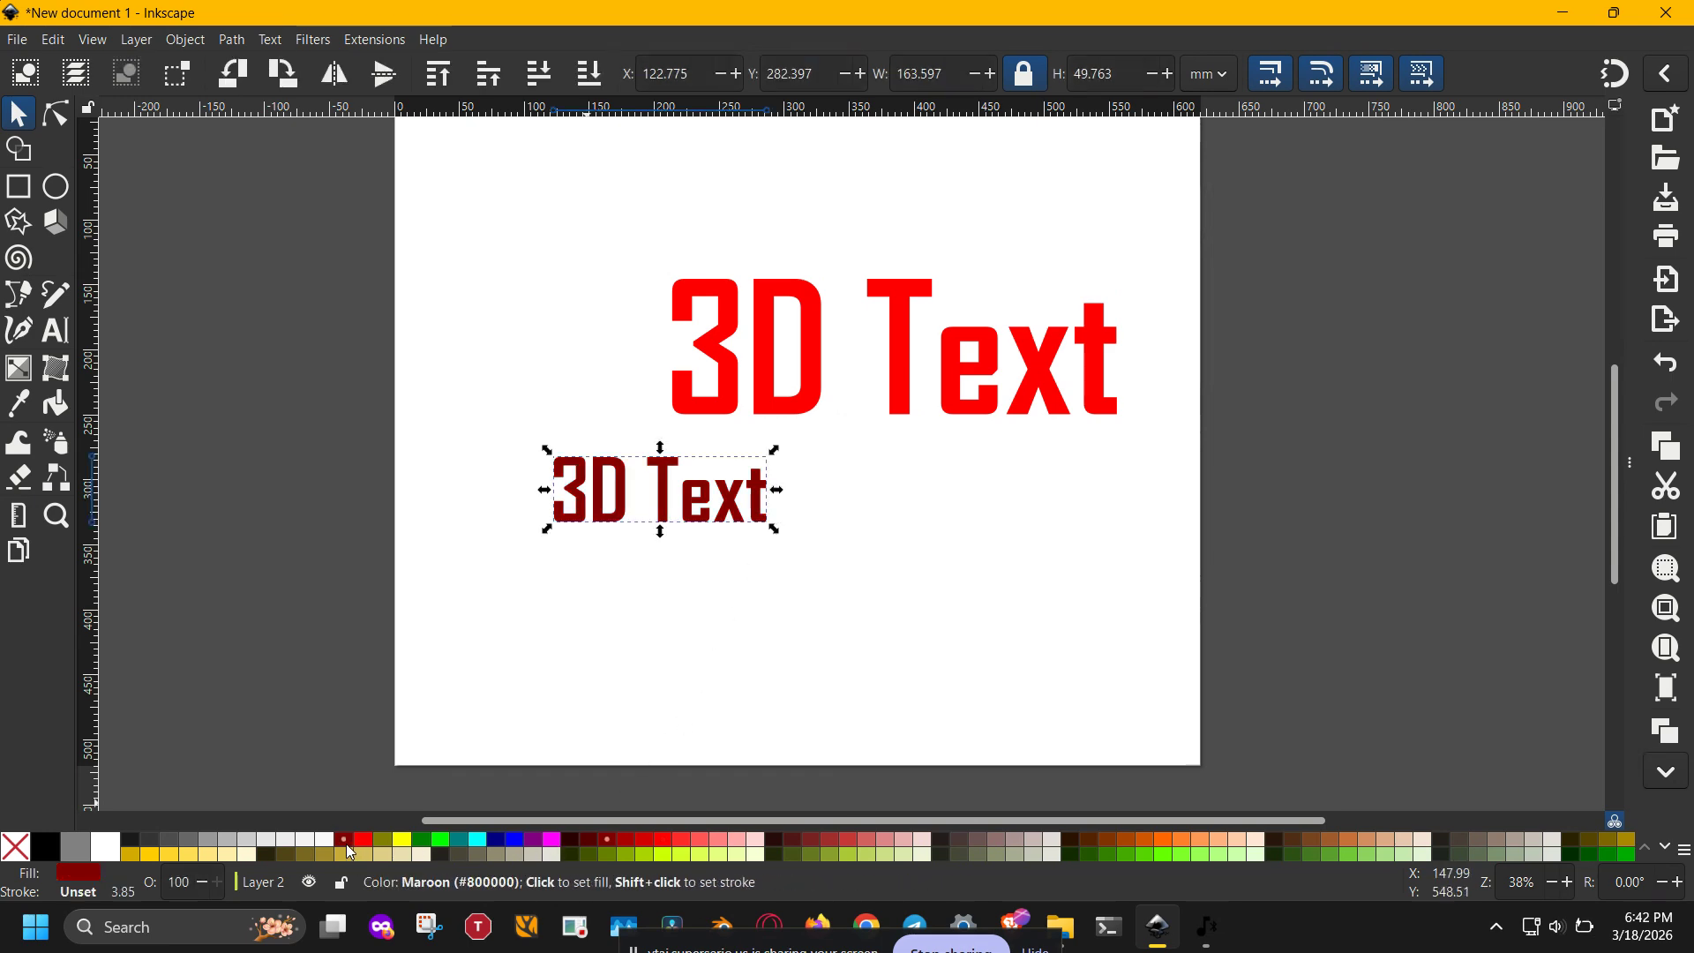
pyautogui.click(605, 663)
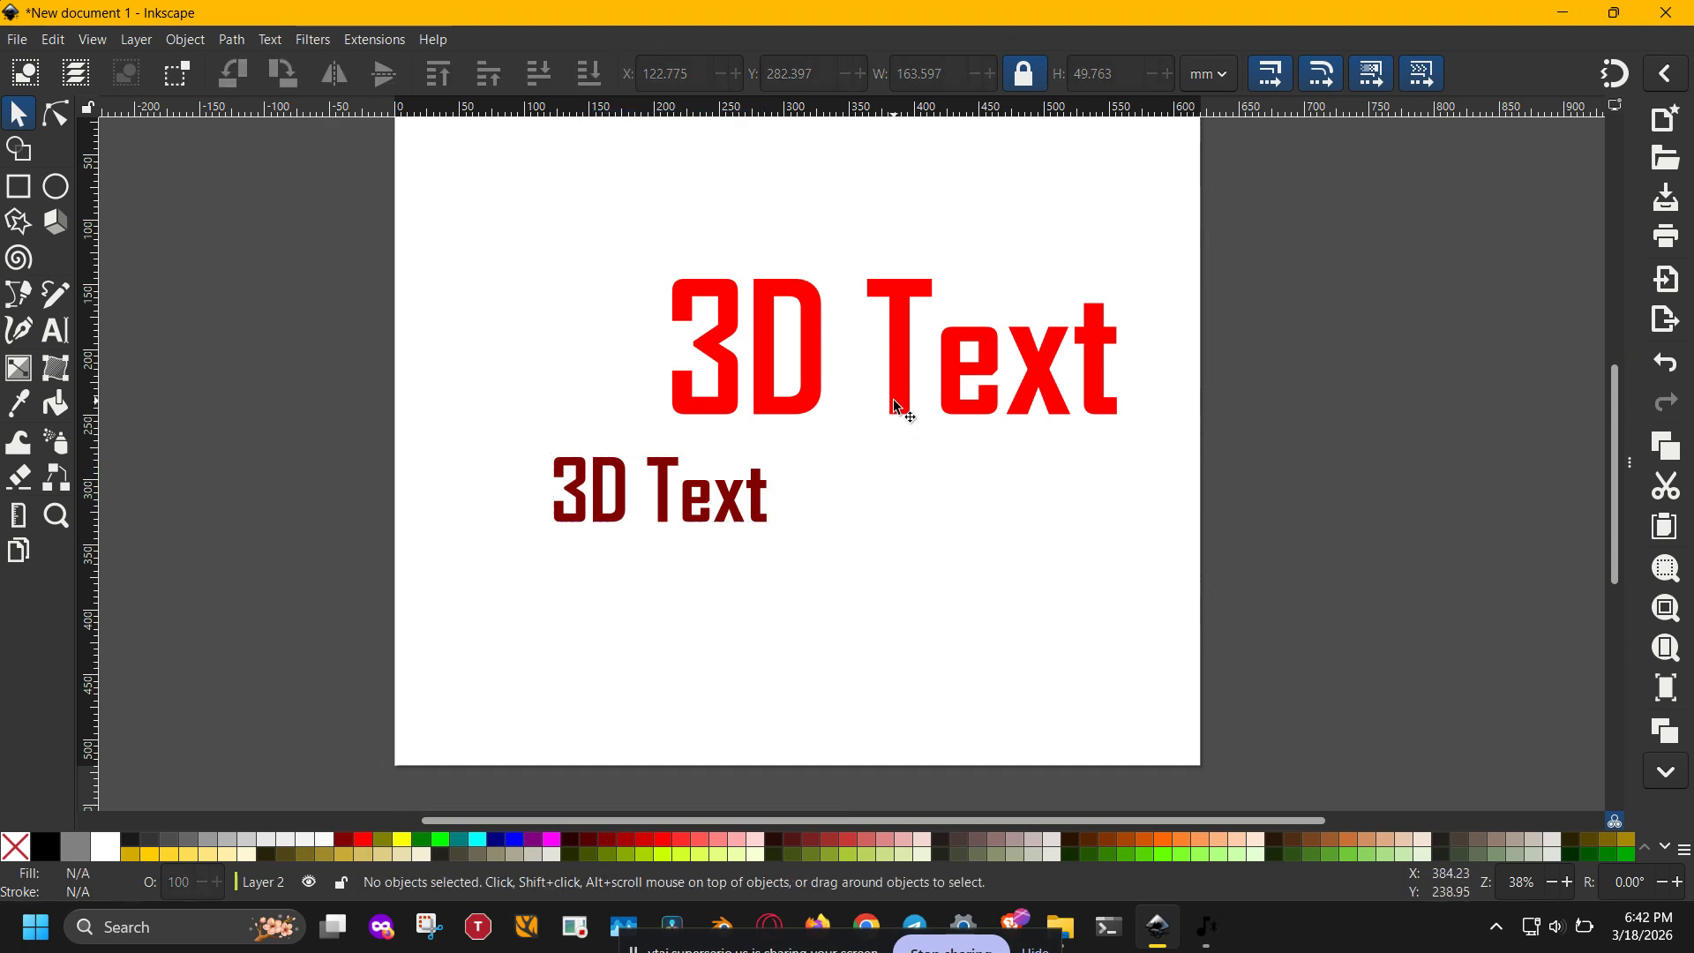
# - Move the large red text directly above the smaller copy, about X 102 mm, Y 117 mm, and show its rotation handles
pyautogui.moveTo(883, 402); pyautogui.dragTo(752, 376)
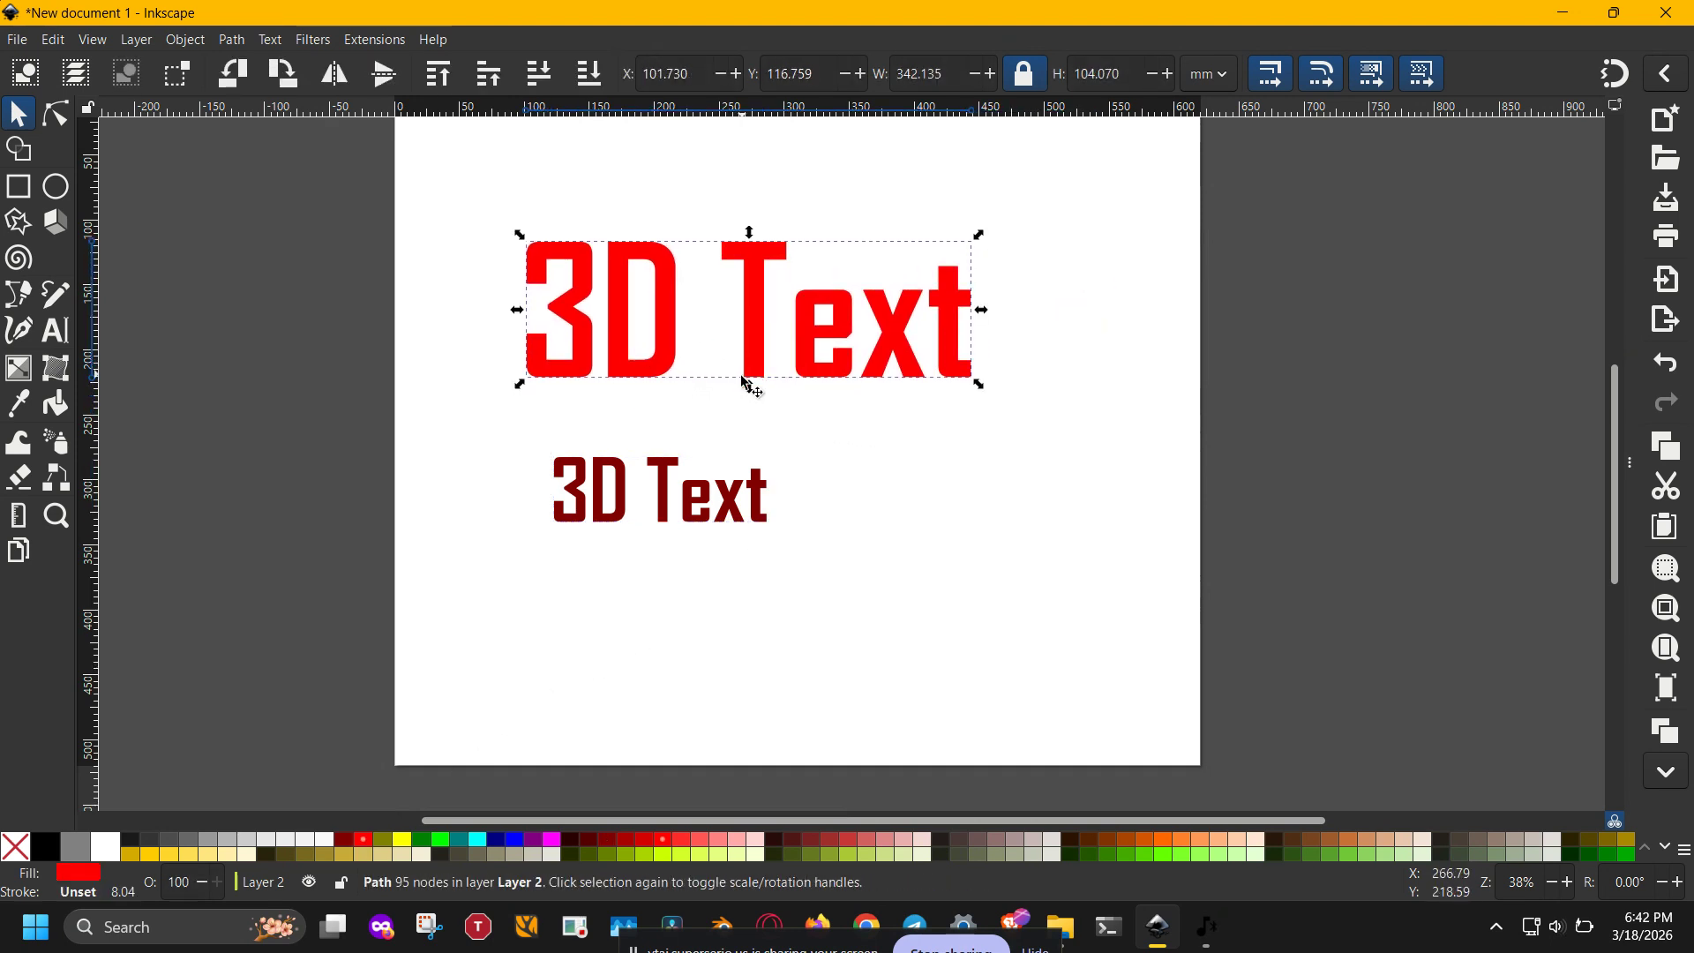
pyautogui.click(762, 370)
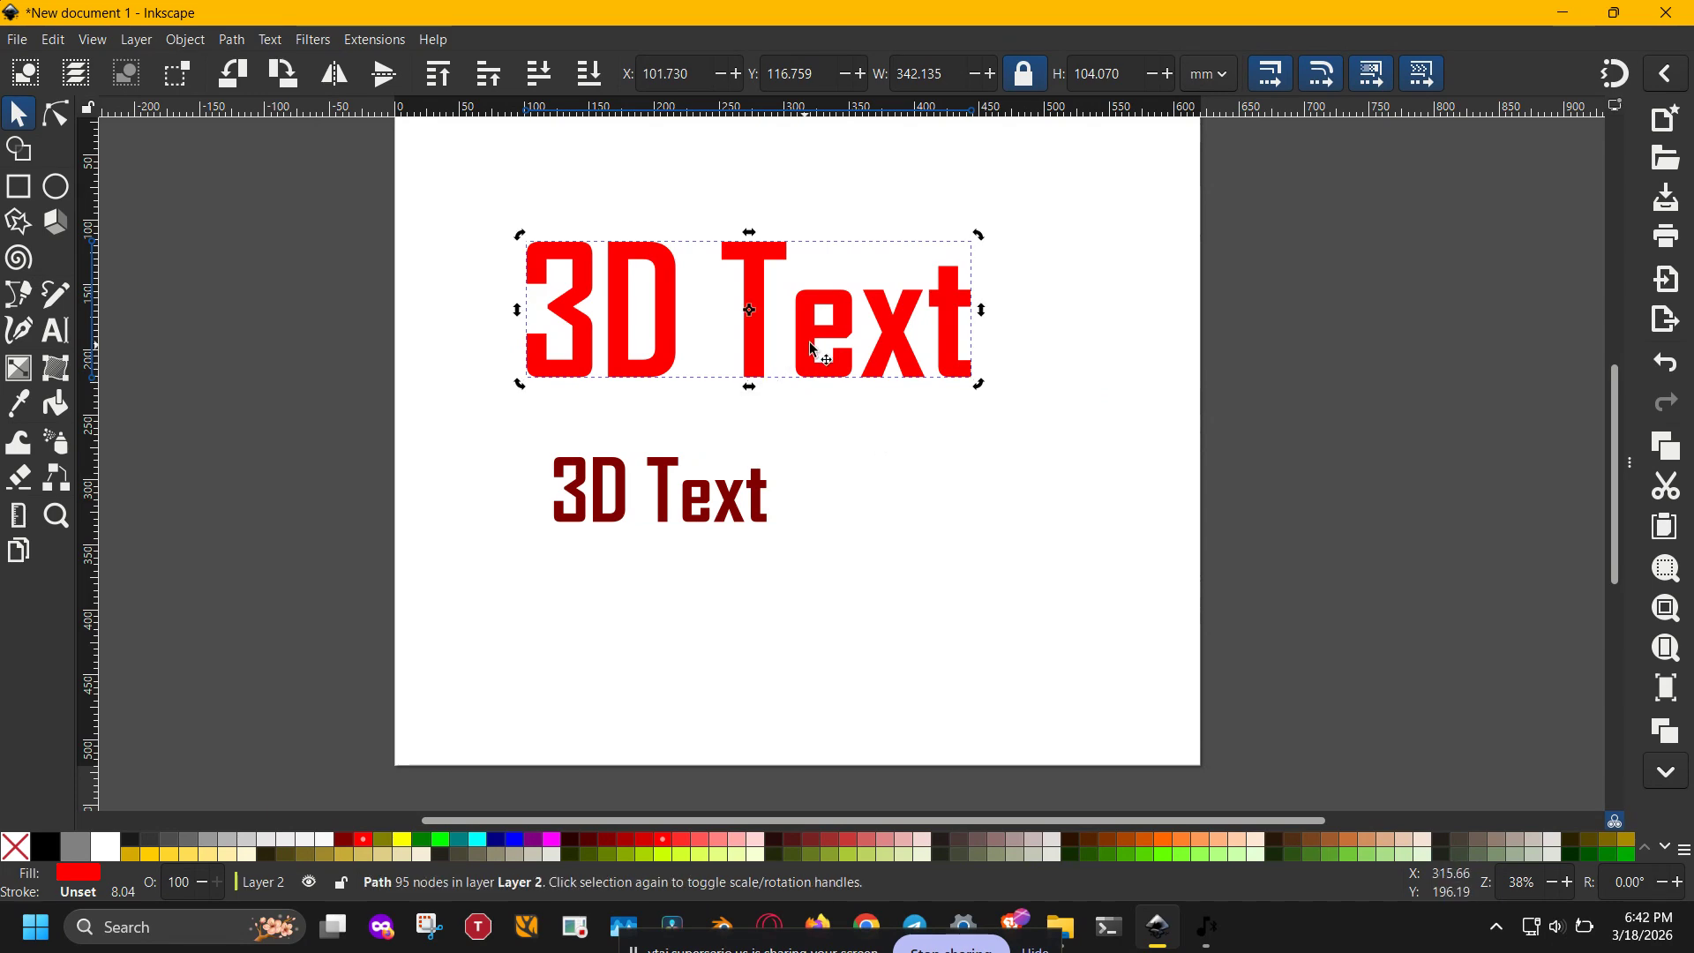
# - Enlarge the large red text proportionally to about 439 mm wide
pyautogui.click(755, 357)
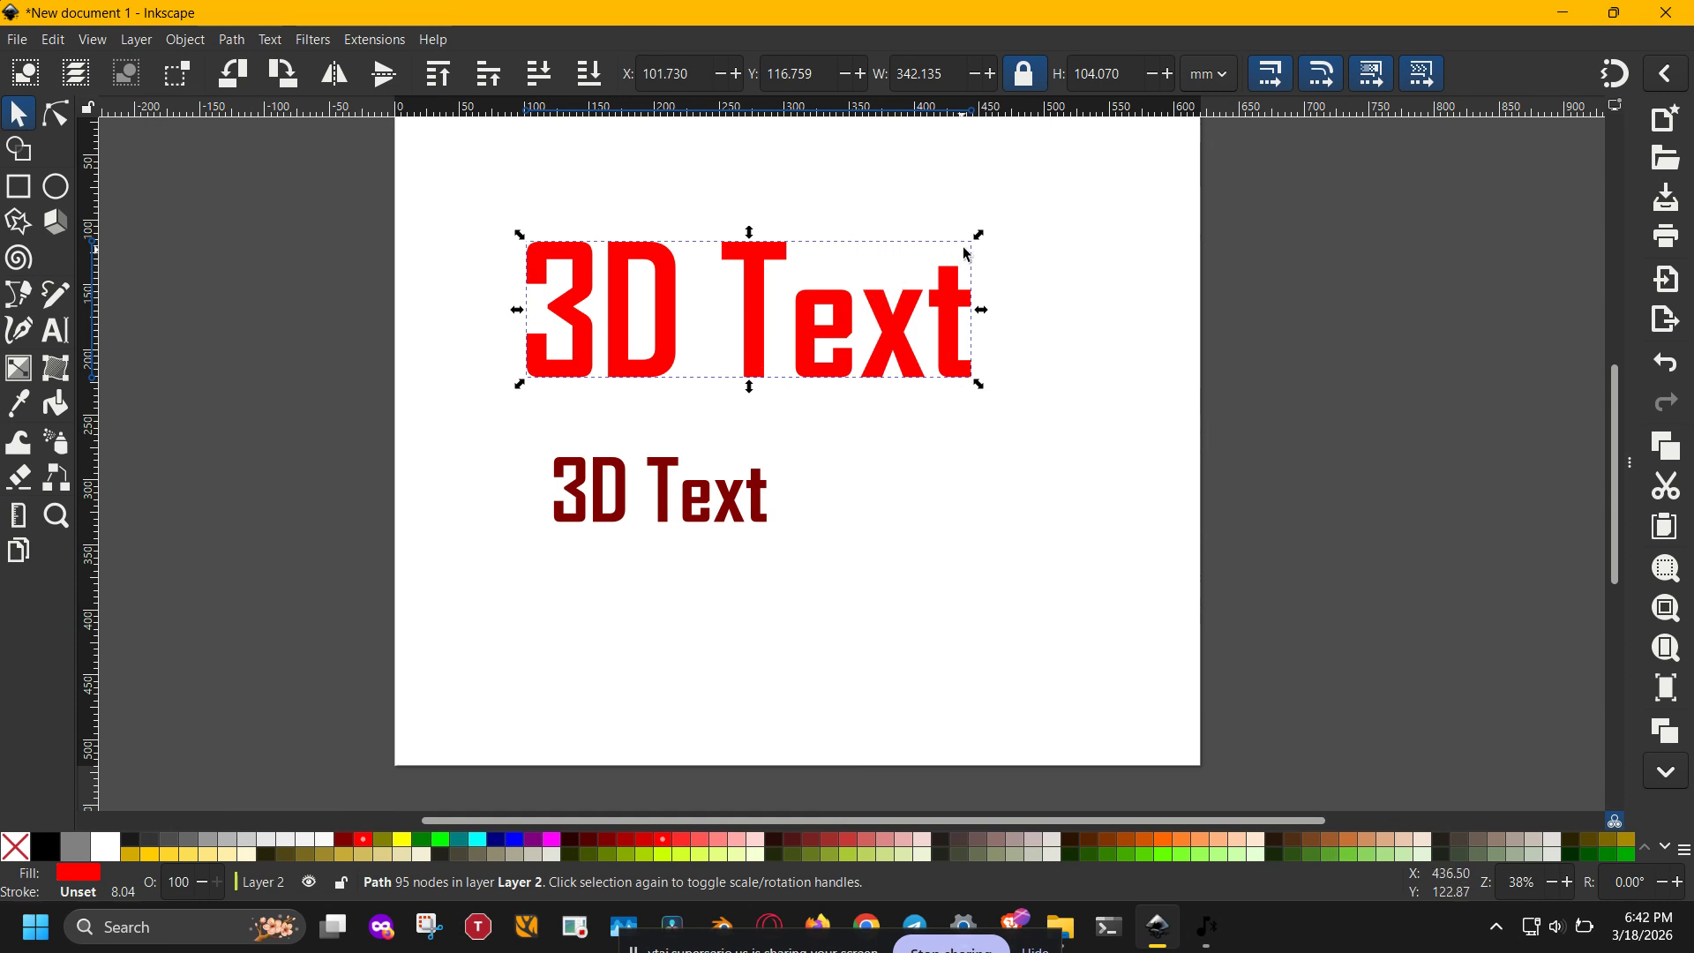
pyautogui.moveTo(986, 233); pyautogui.dragTo(1108, 190)
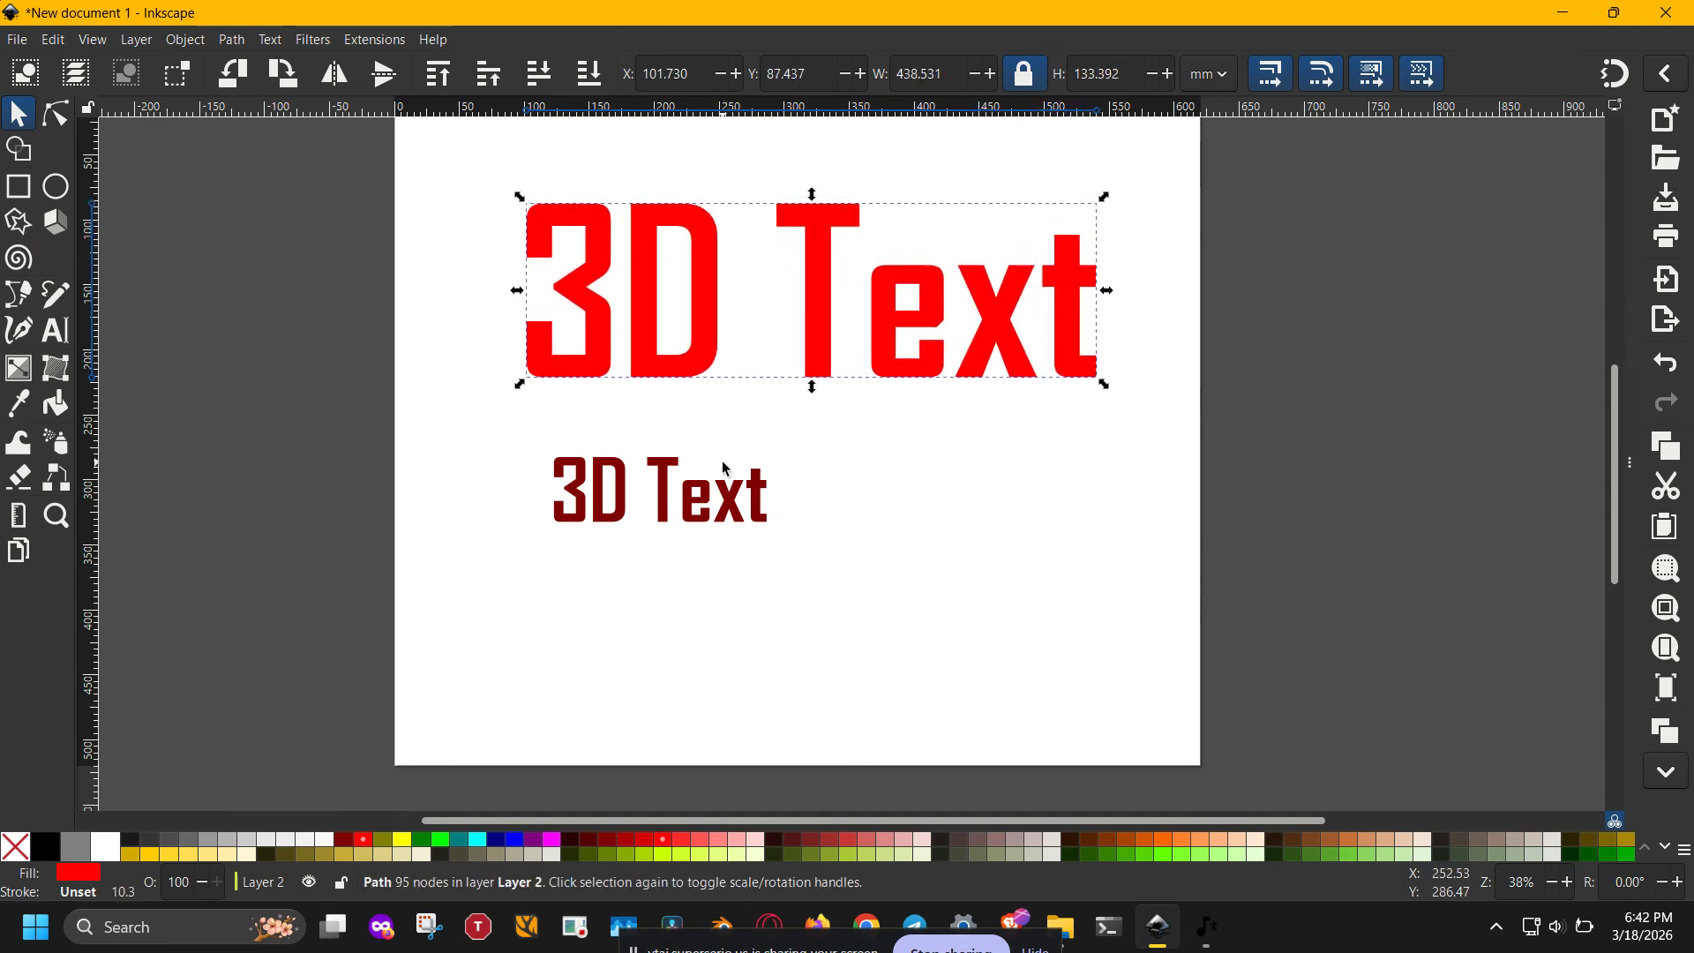
pyautogui.scroll(2, 744, 459)
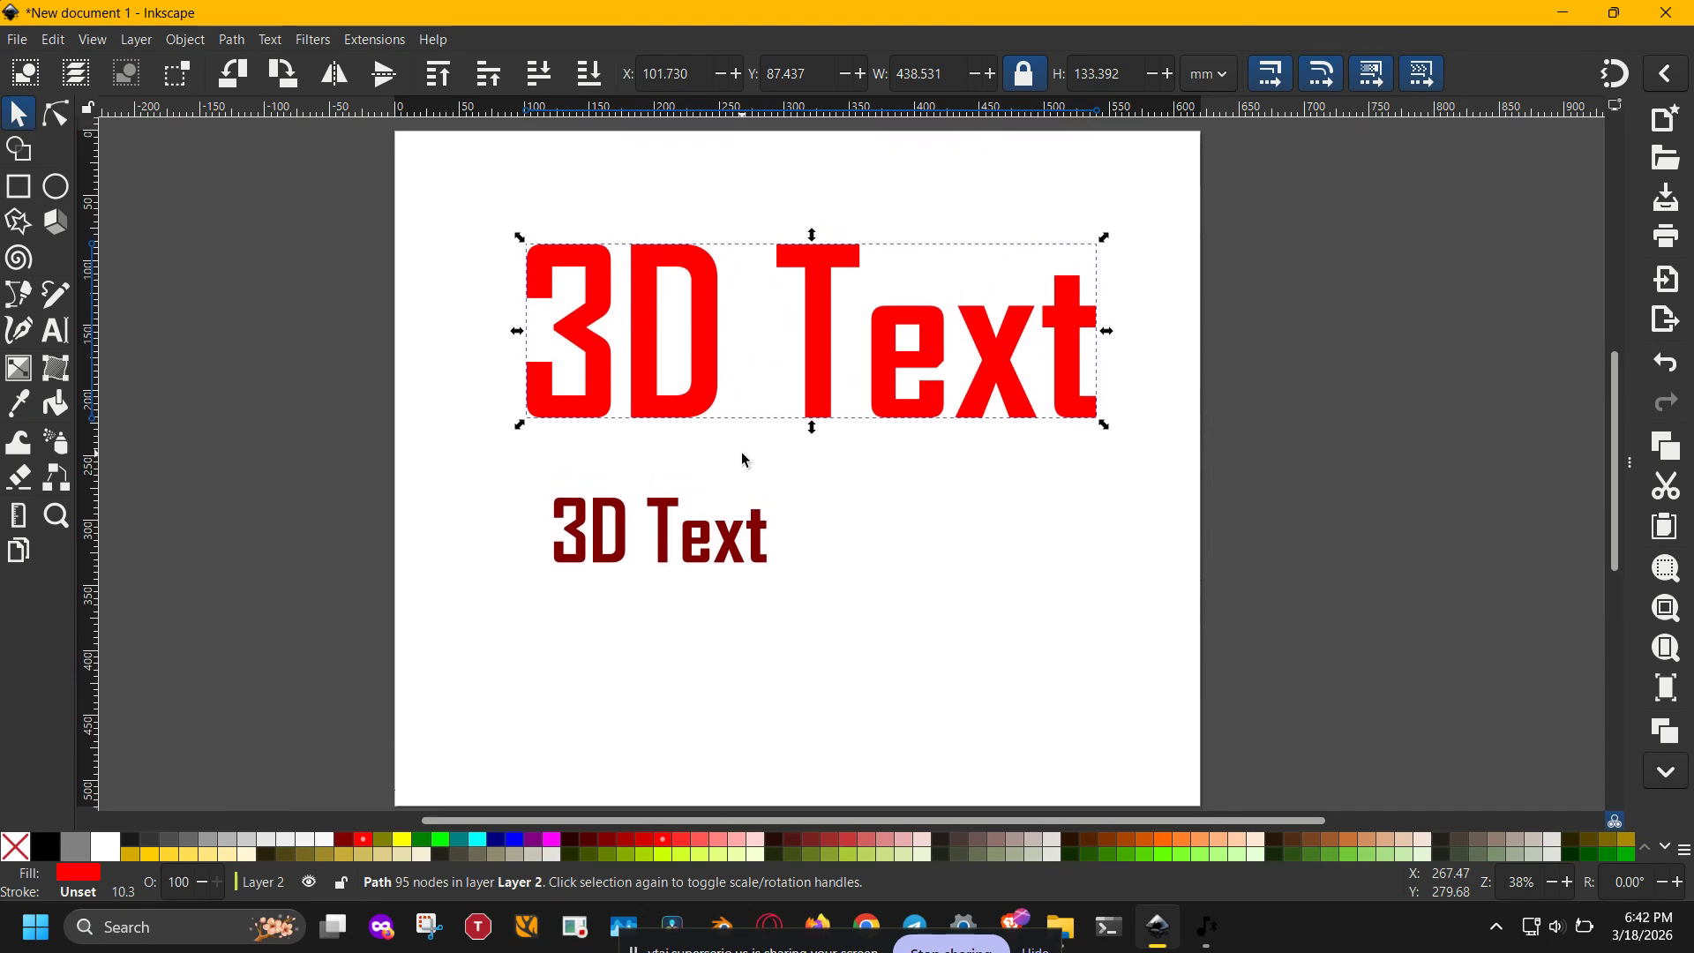
# - Try skewing the large red text horizontally and vertically, and undo both skews
pyautogui.click(828, 411)
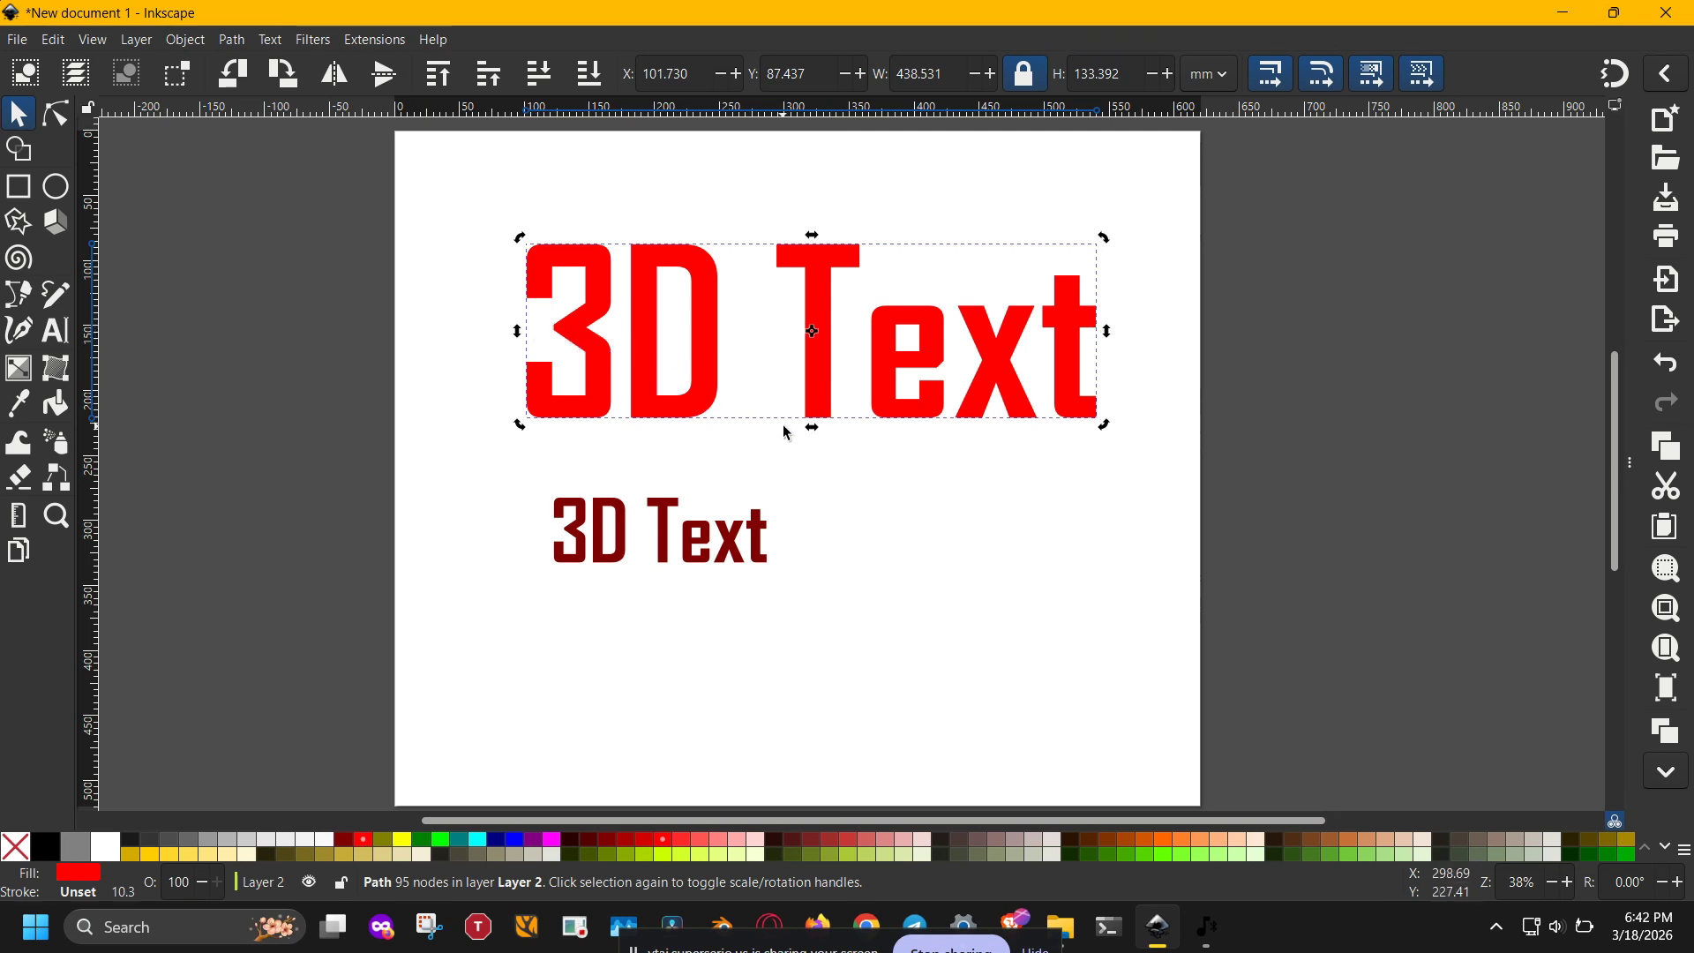
pyautogui.moveTo(813, 430)
pyautogui.mouseDown()
pyautogui.moveTo(871, 430)
pyautogui.moveTo(779, 415)
pyautogui.moveTo(819, 426)
pyautogui.mouseUp()
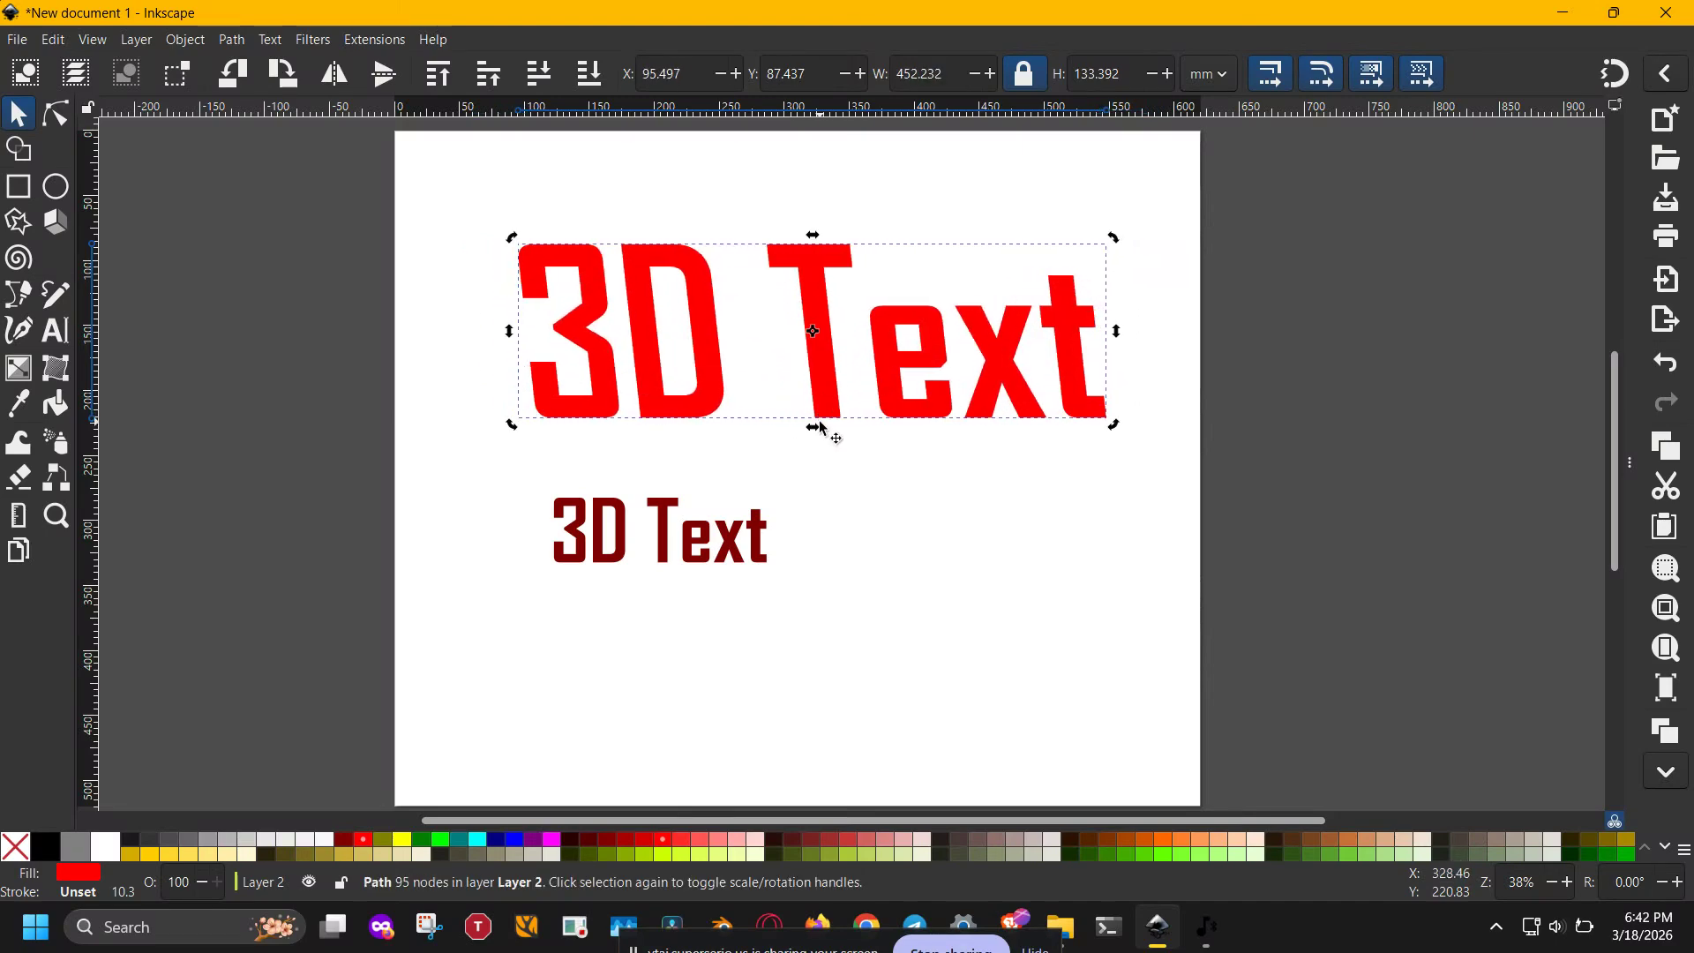
pyautogui.moveTo(509, 333)
pyautogui.mouseDown()
pyautogui.moveTo(506, 306)
pyautogui.moveTo(507, 366)
pyautogui.mouseUp()
pyautogui.hotkey('ctrl', 'z')
pyautogui.hotkey('ctrl', 'z')
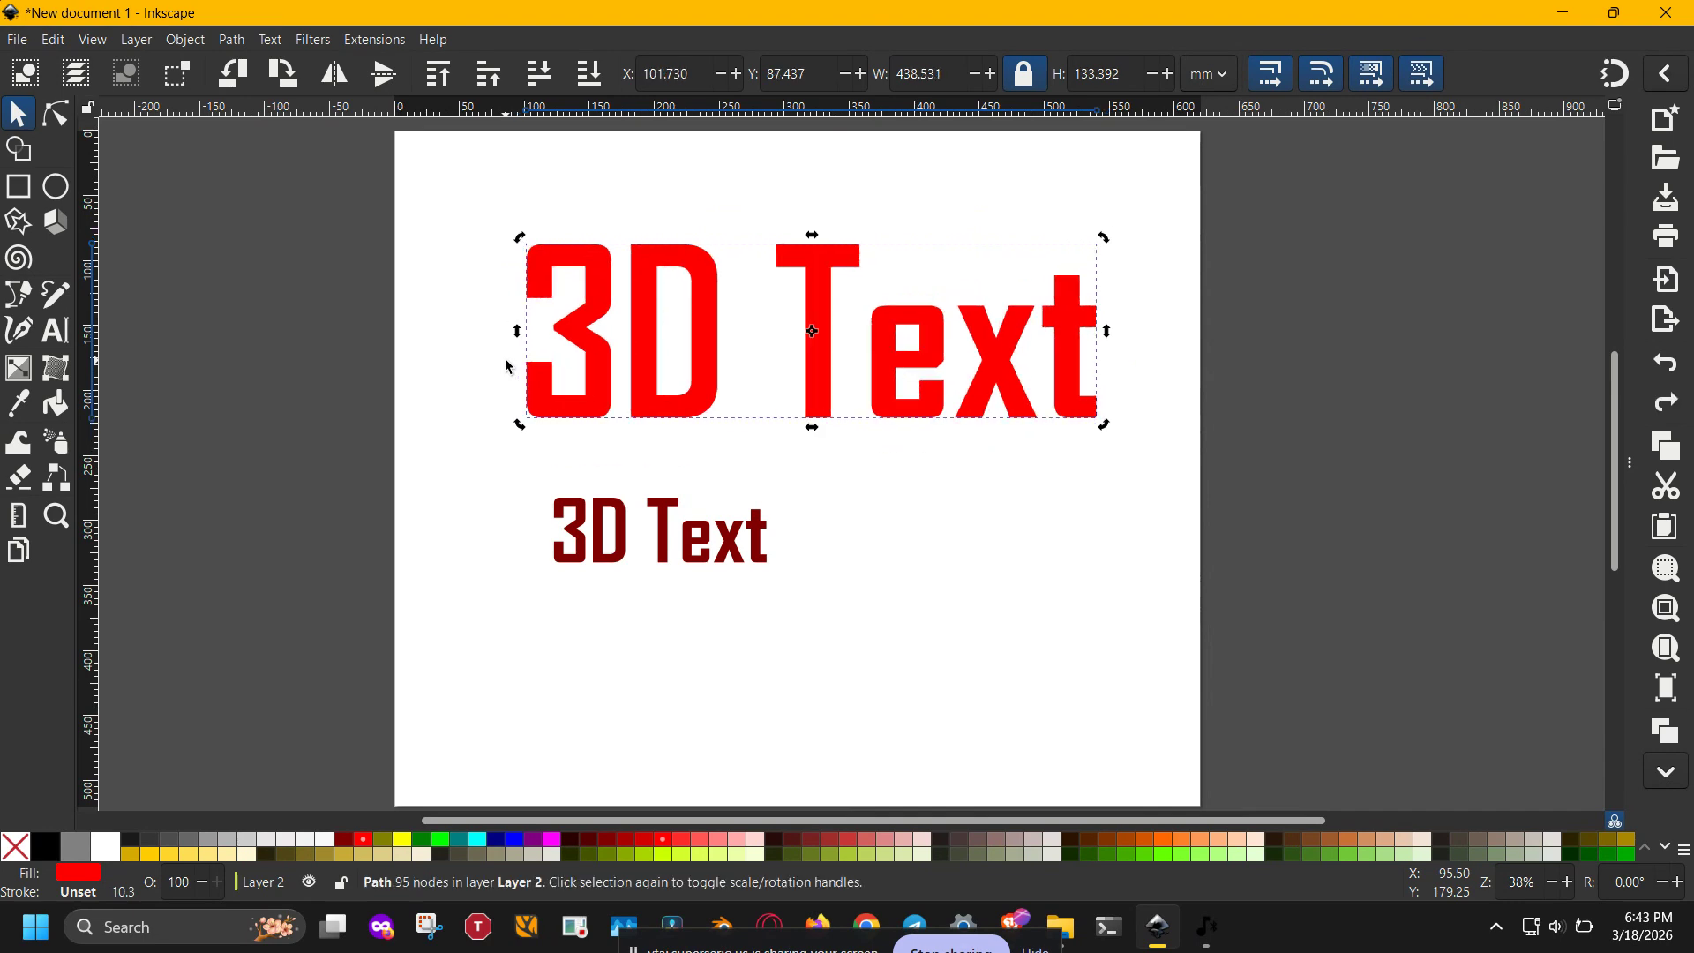
# - Select both text paths and preview Interpolate Between Paths live with 50 interpolation steps
pyautogui.moveTo(397, 672); pyautogui.dragTo(1142, 195)
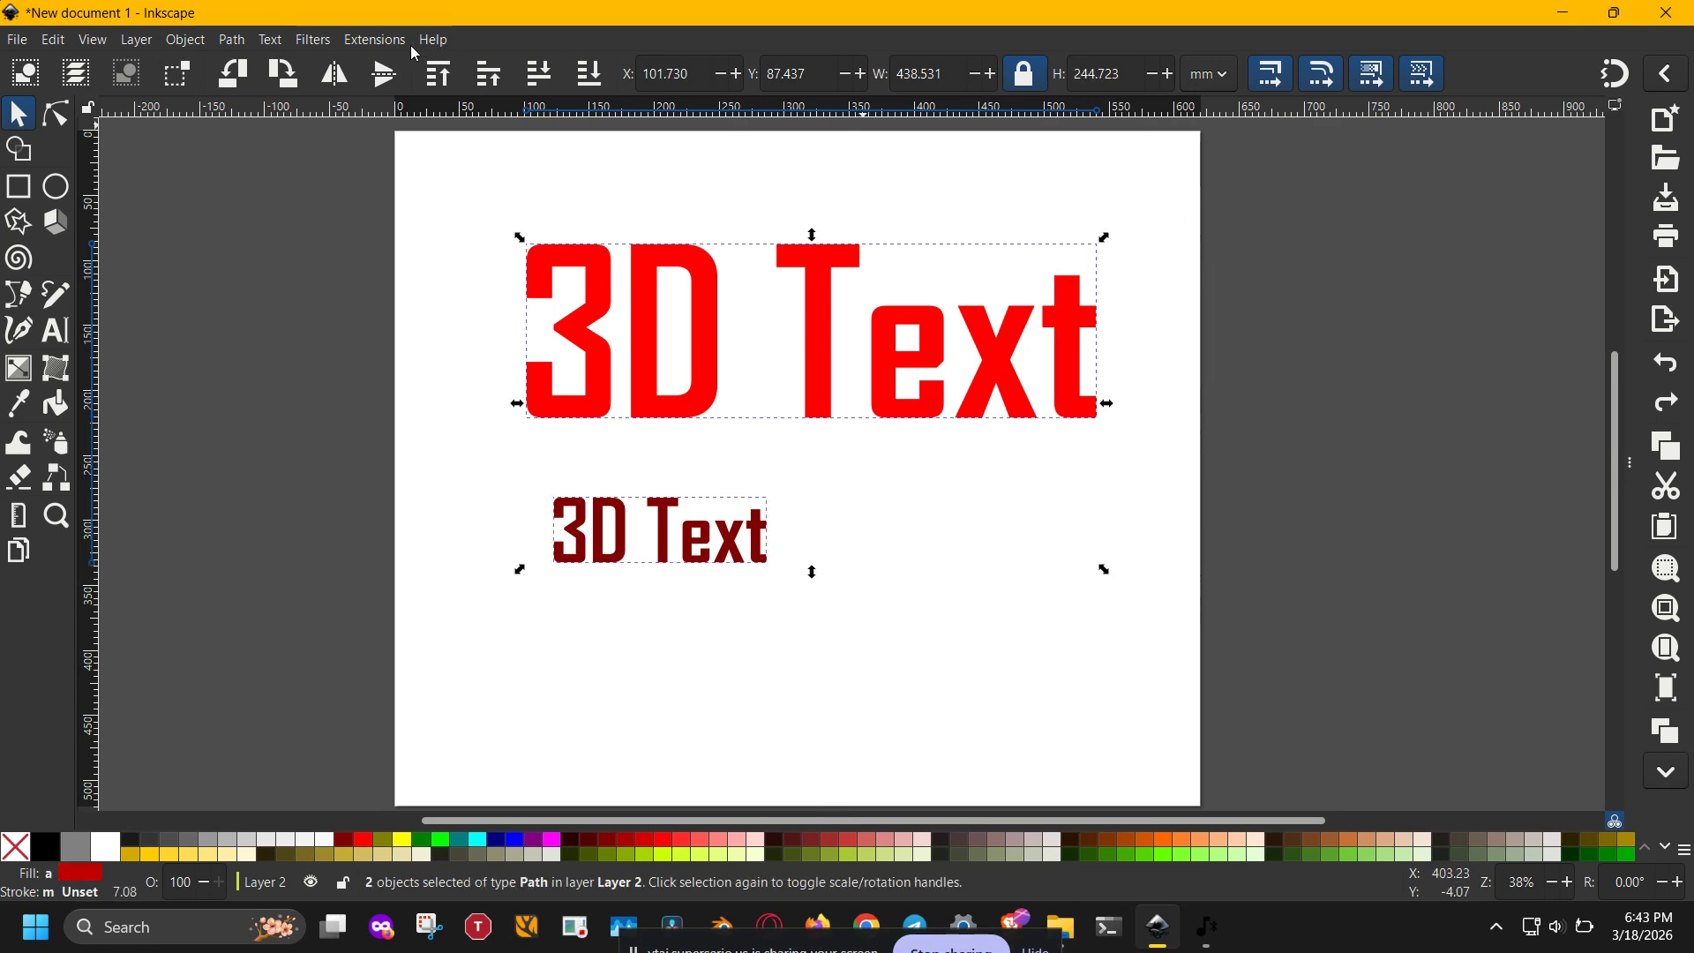
pyautogui.click(381, 44)
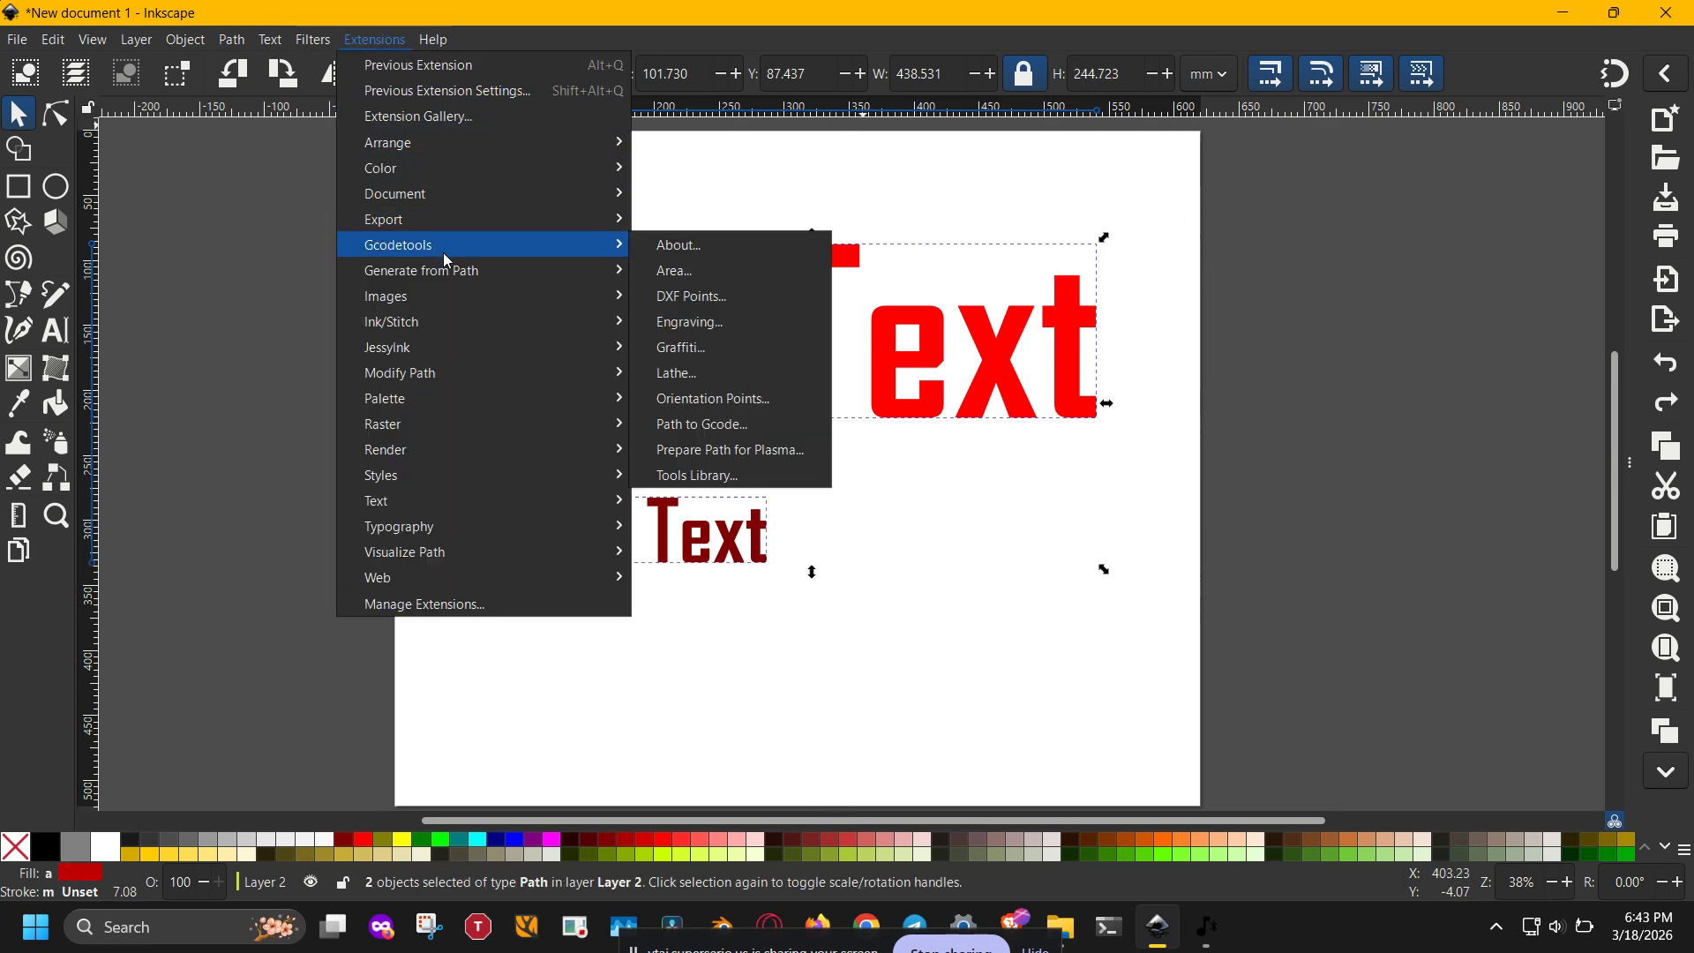
pyautogui.moveTo(445, 263)
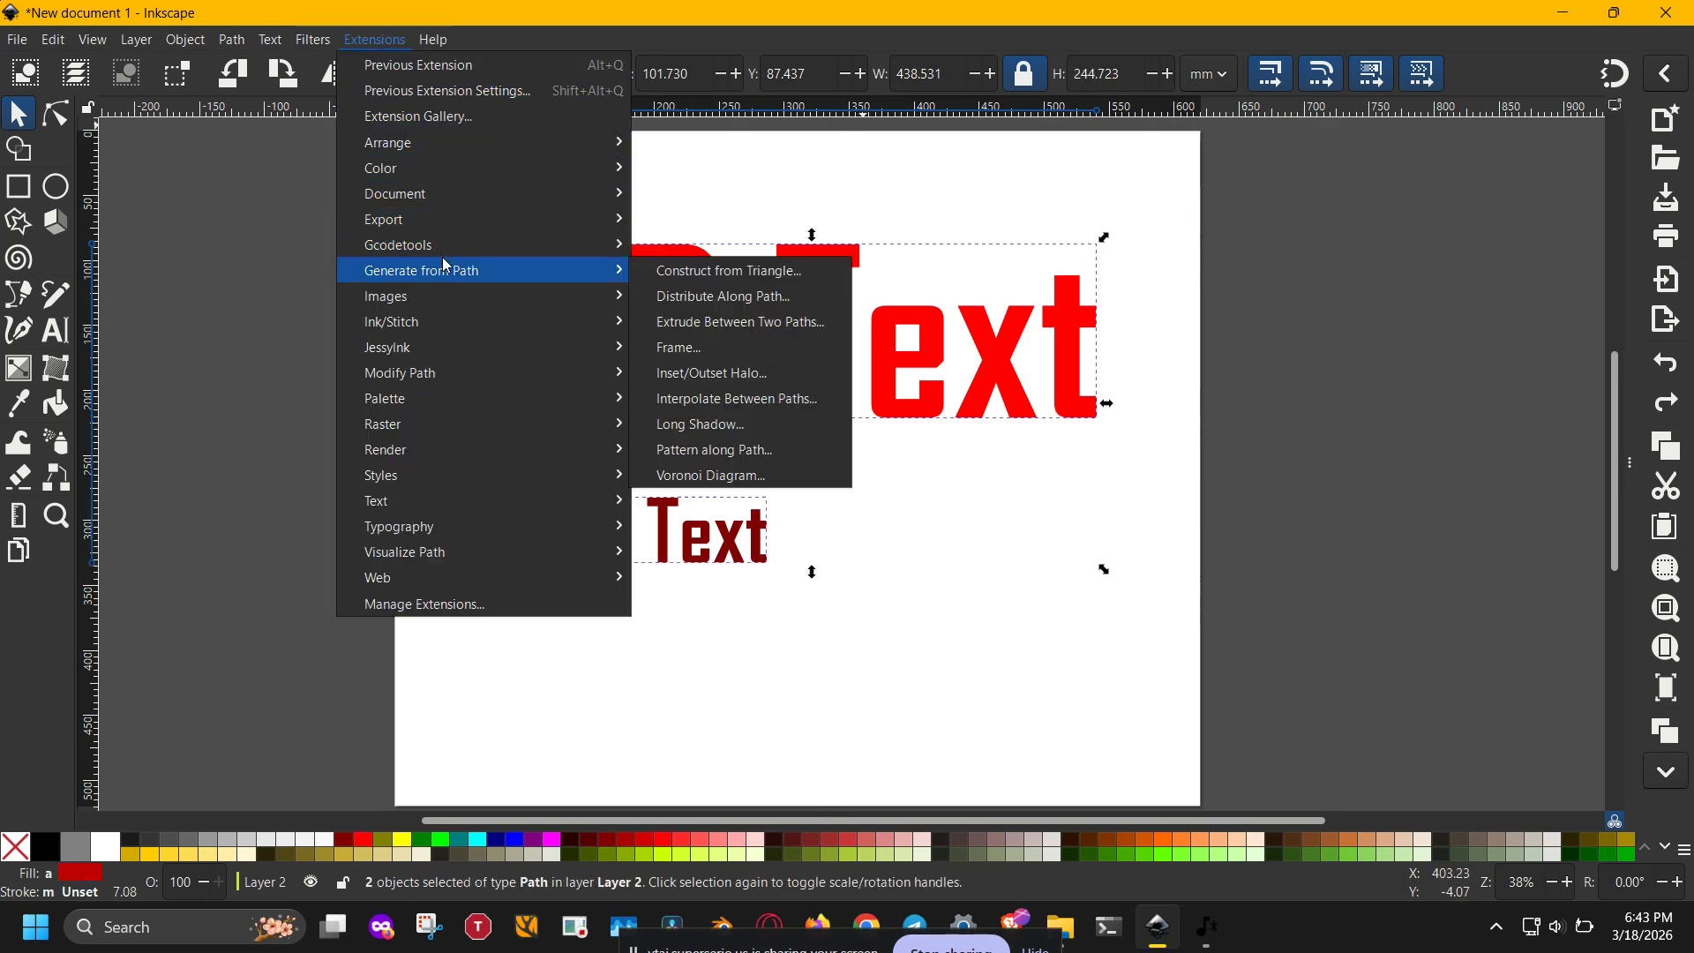
pyautogui.click(694, 399)
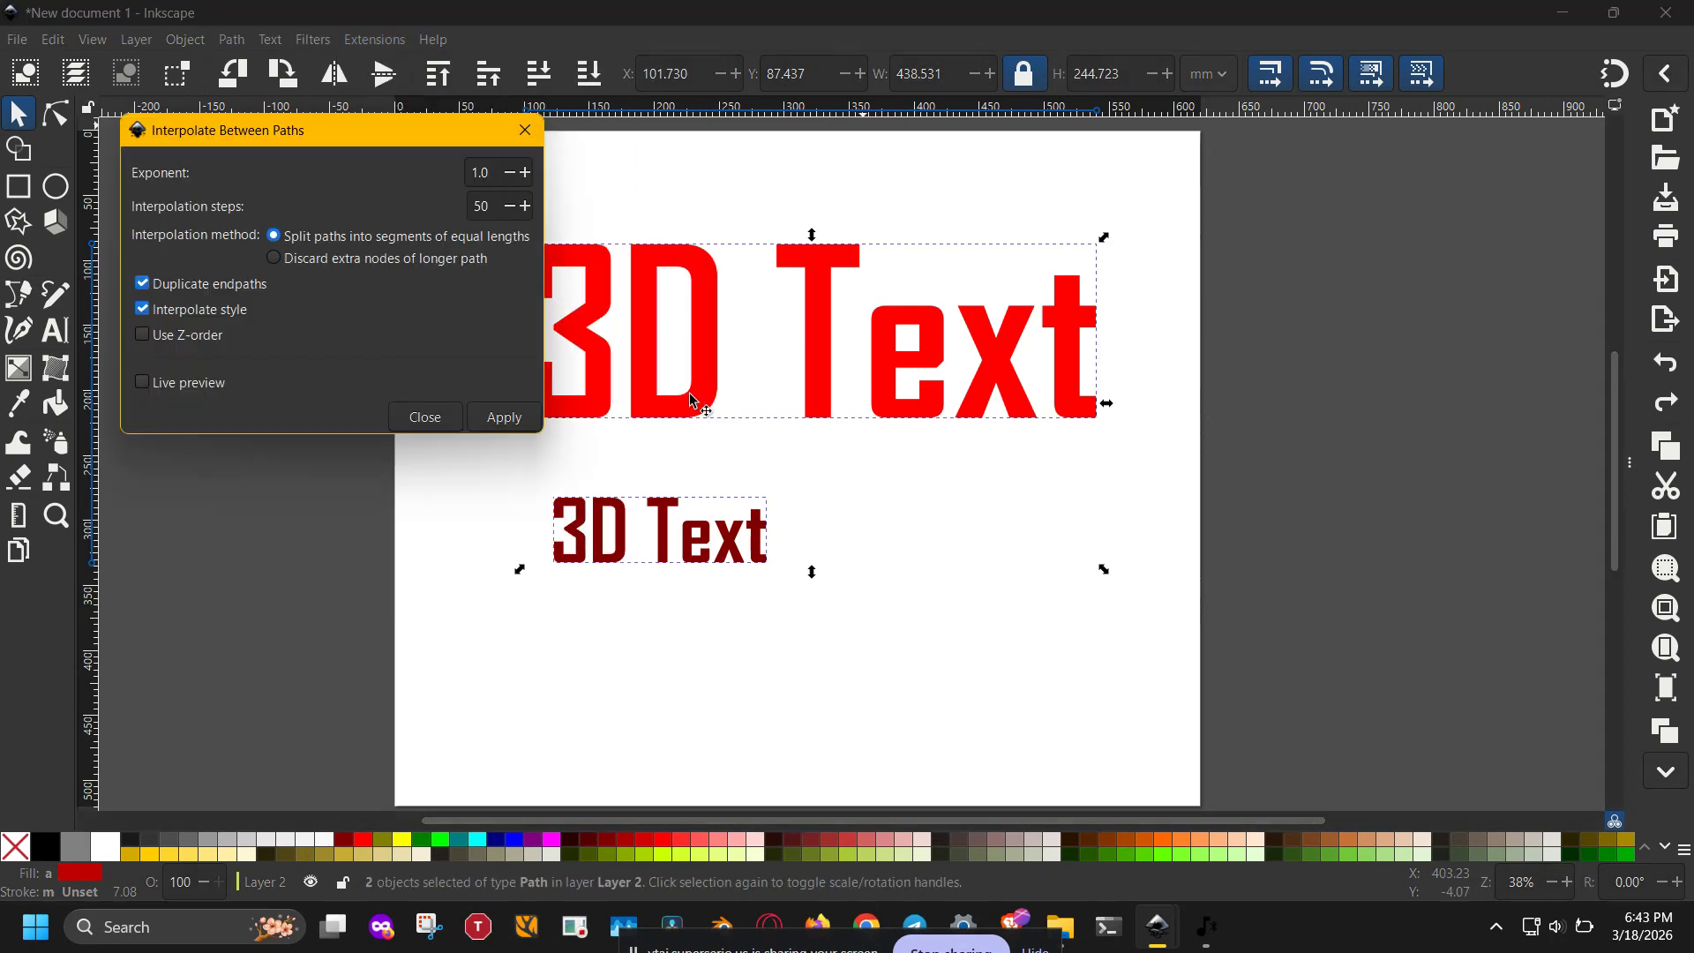
pyautogui.click(193, 387)
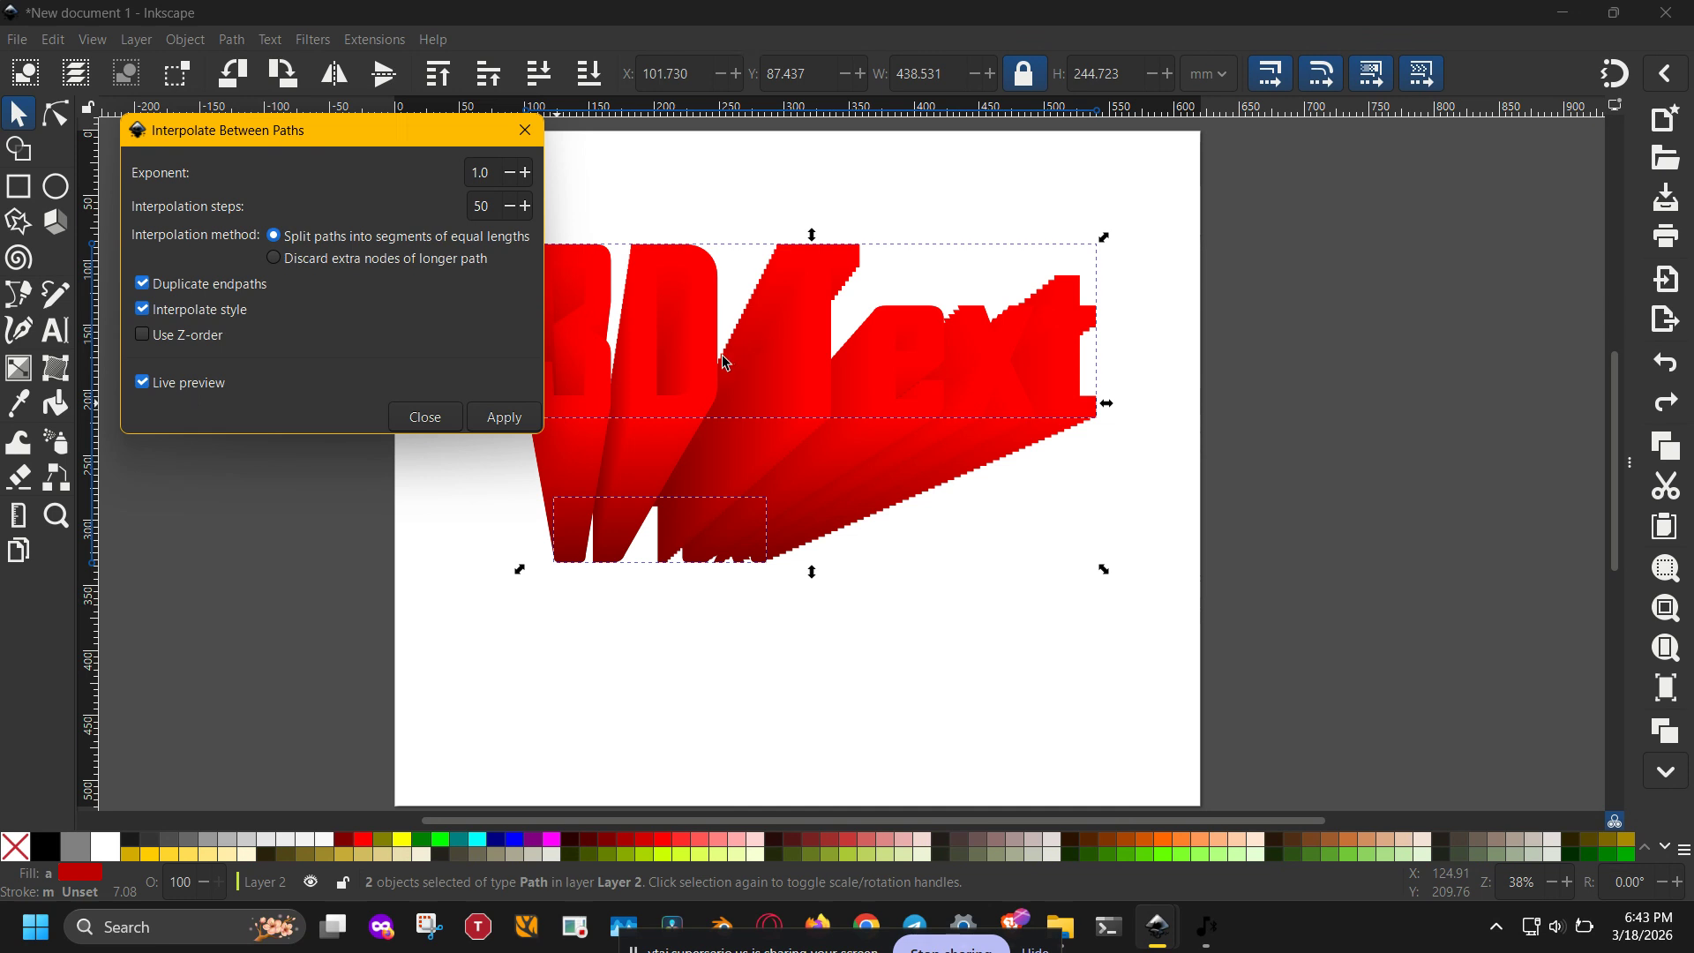
# - Apply the interpolation with Duplicate endpaths, Interpolate style and Use Z-order enabled, and close the dialog
pyautogui.click(218, 309)
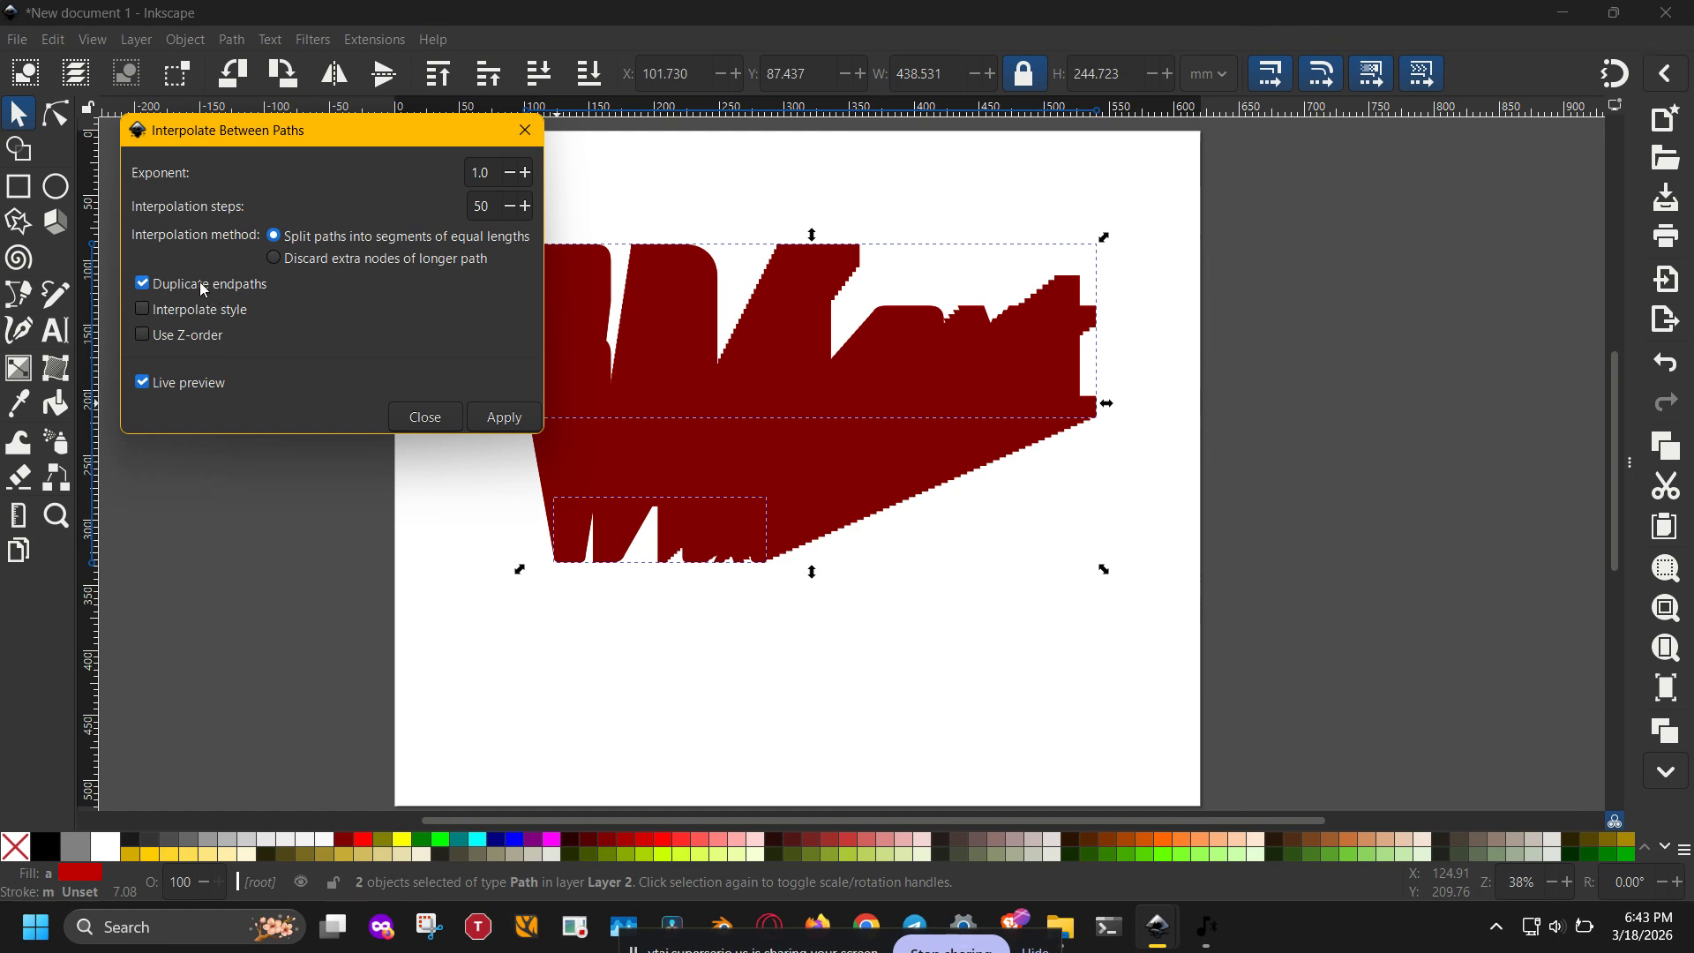
pyautogui.click(202, 312)
pyautogui.click(202, 339)
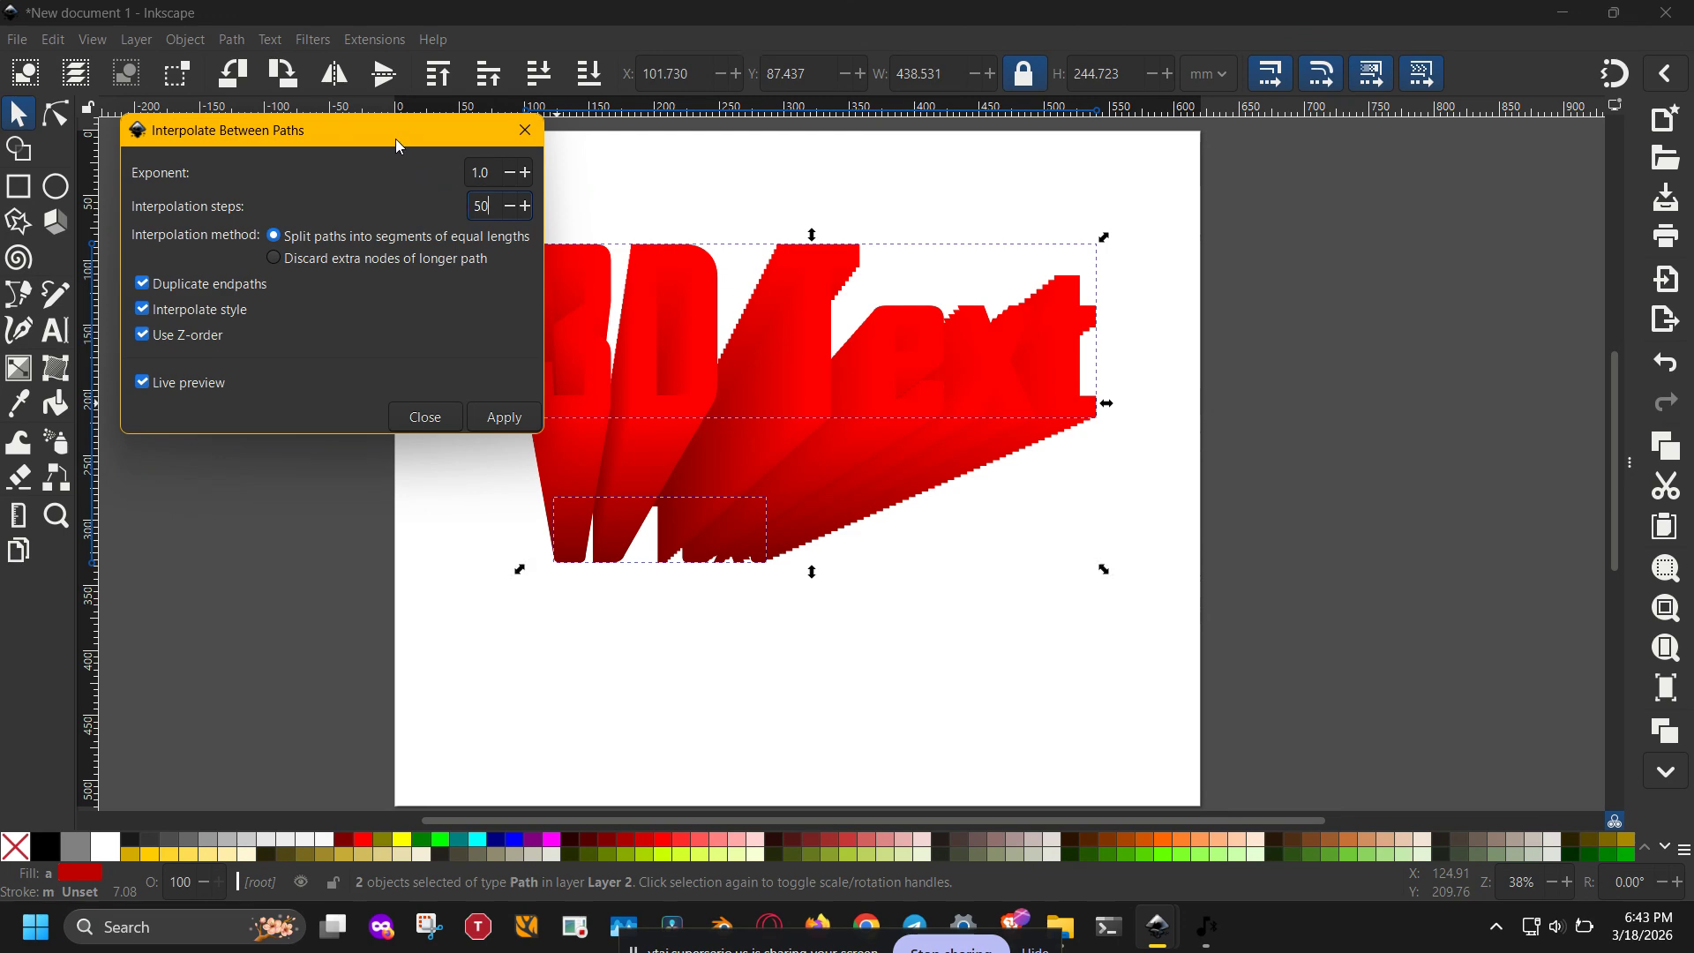
pyautogui.moveTo(399, 147); pyautogui.dragTo(362, 370)
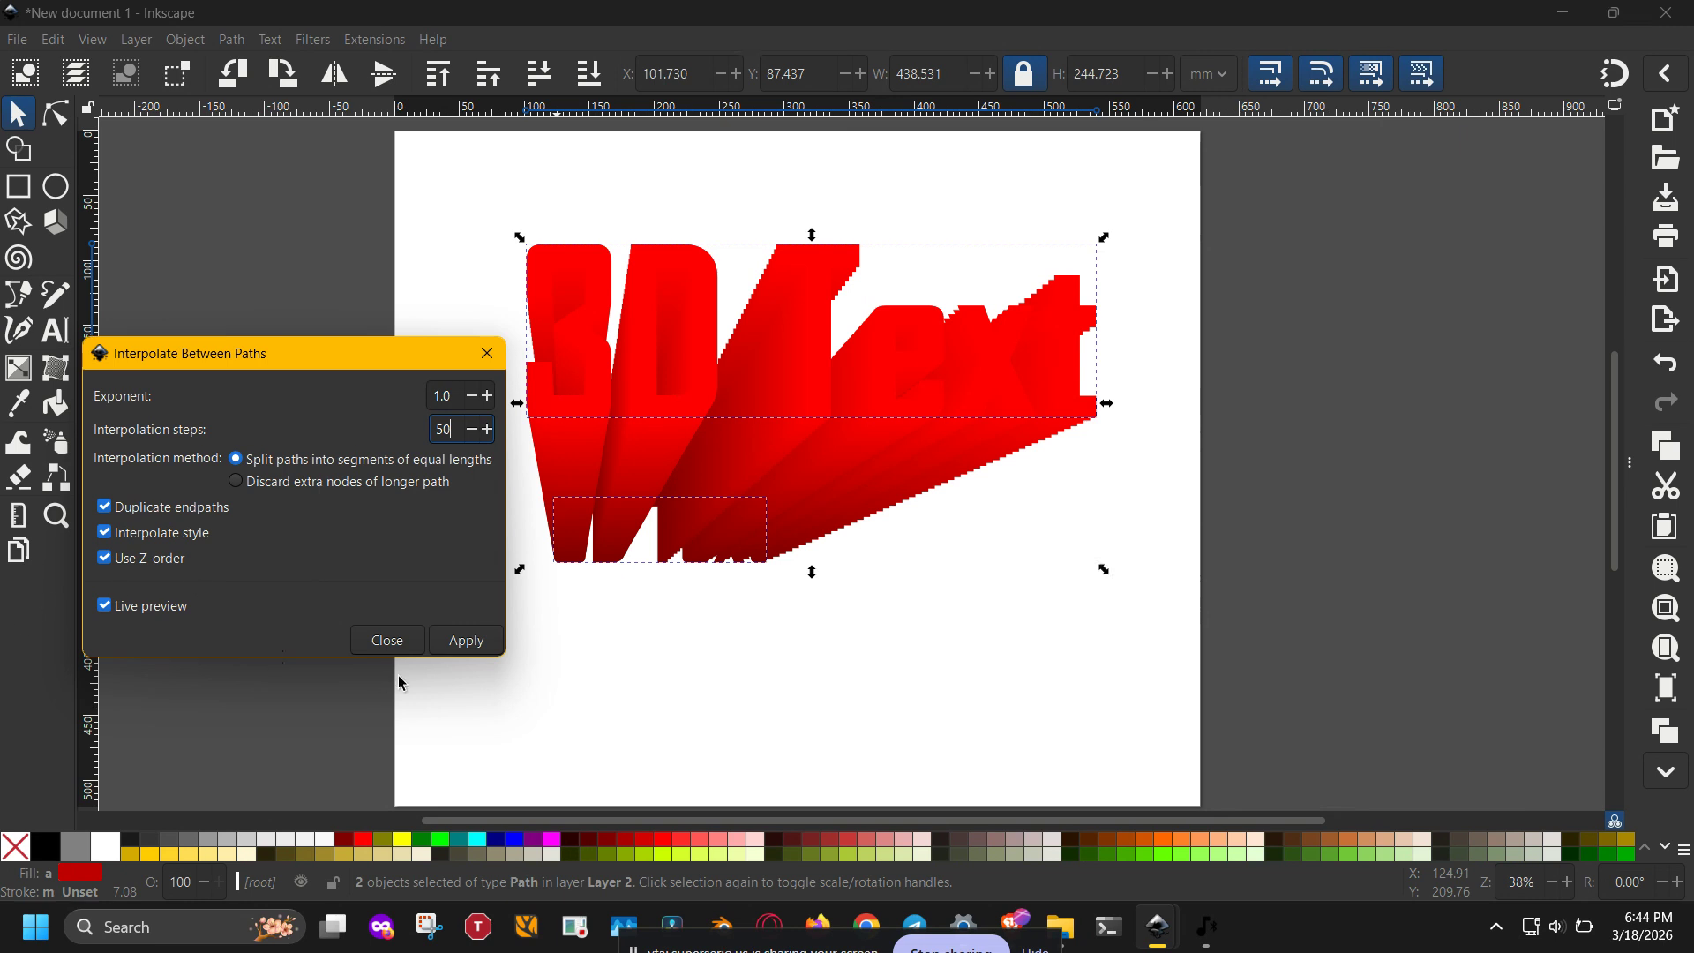
pyautogui.click(486, 648)
pyautogui.click(487, 353)
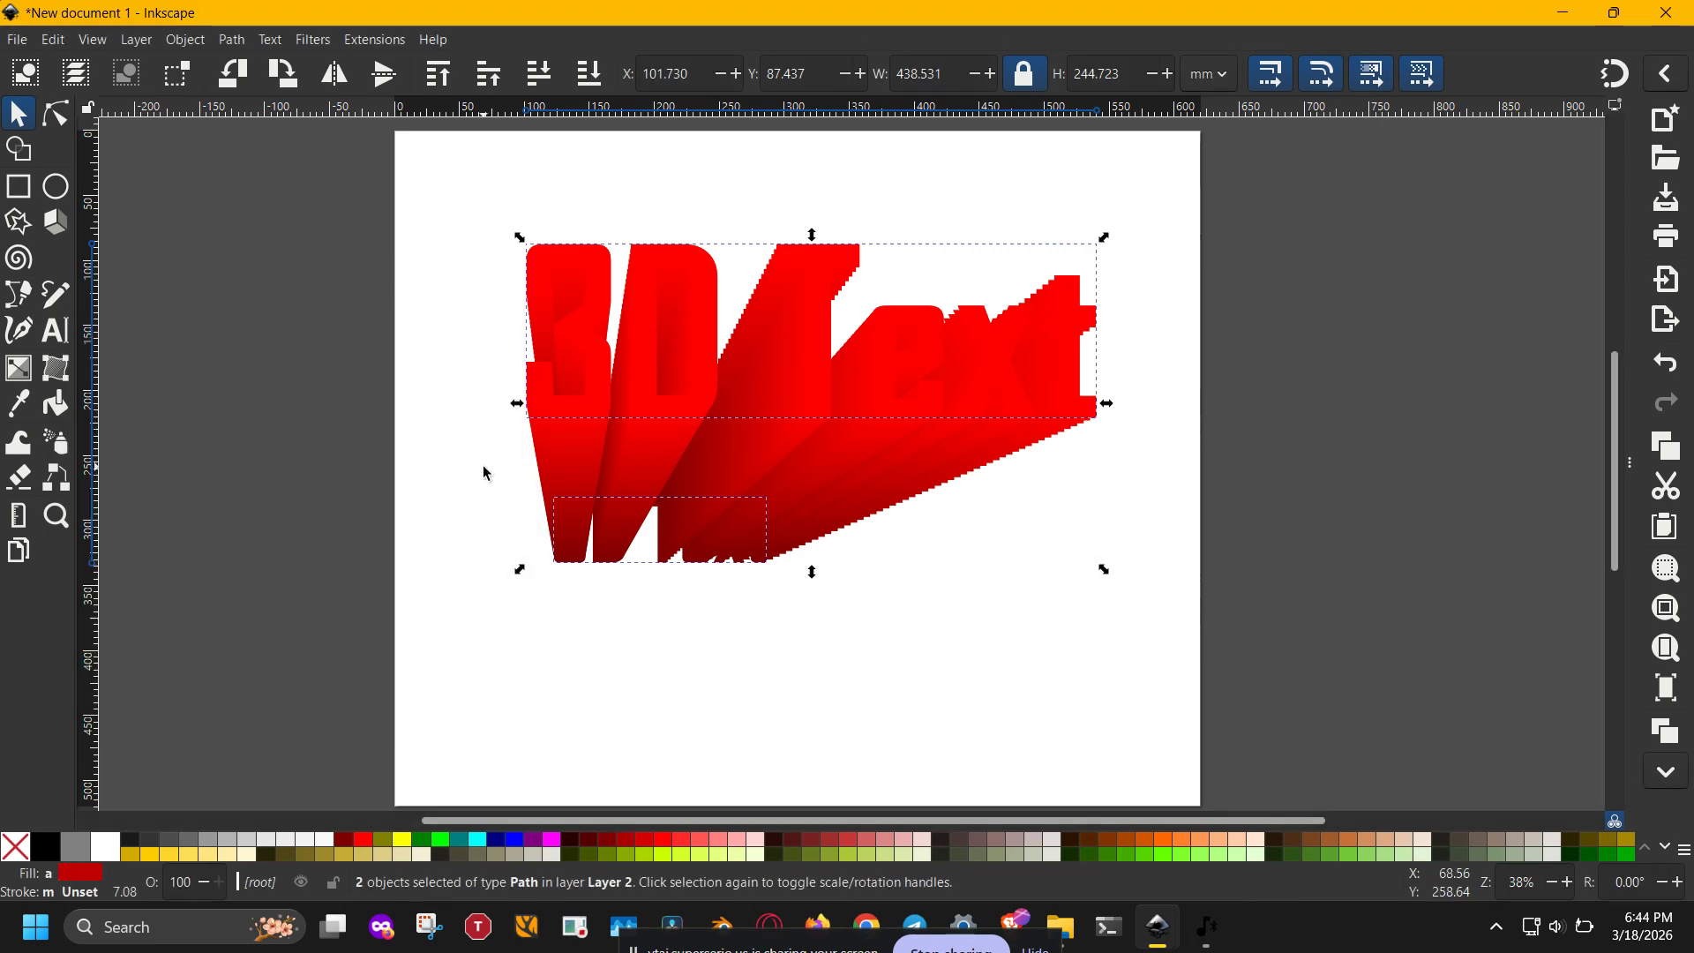
# - Examine the interpolated text's edges and shading up close, from the large front letters down to the small end
pyautogui.keyDown('ctrl'); pyautogui.scroll(1, 681, 402); pyautogui.keyUp('ctrl')
pyautogui.keyDown('ctrl'); pyautogui.scroll(2, 681, 401); pyautogui.keyUp('ctrl')
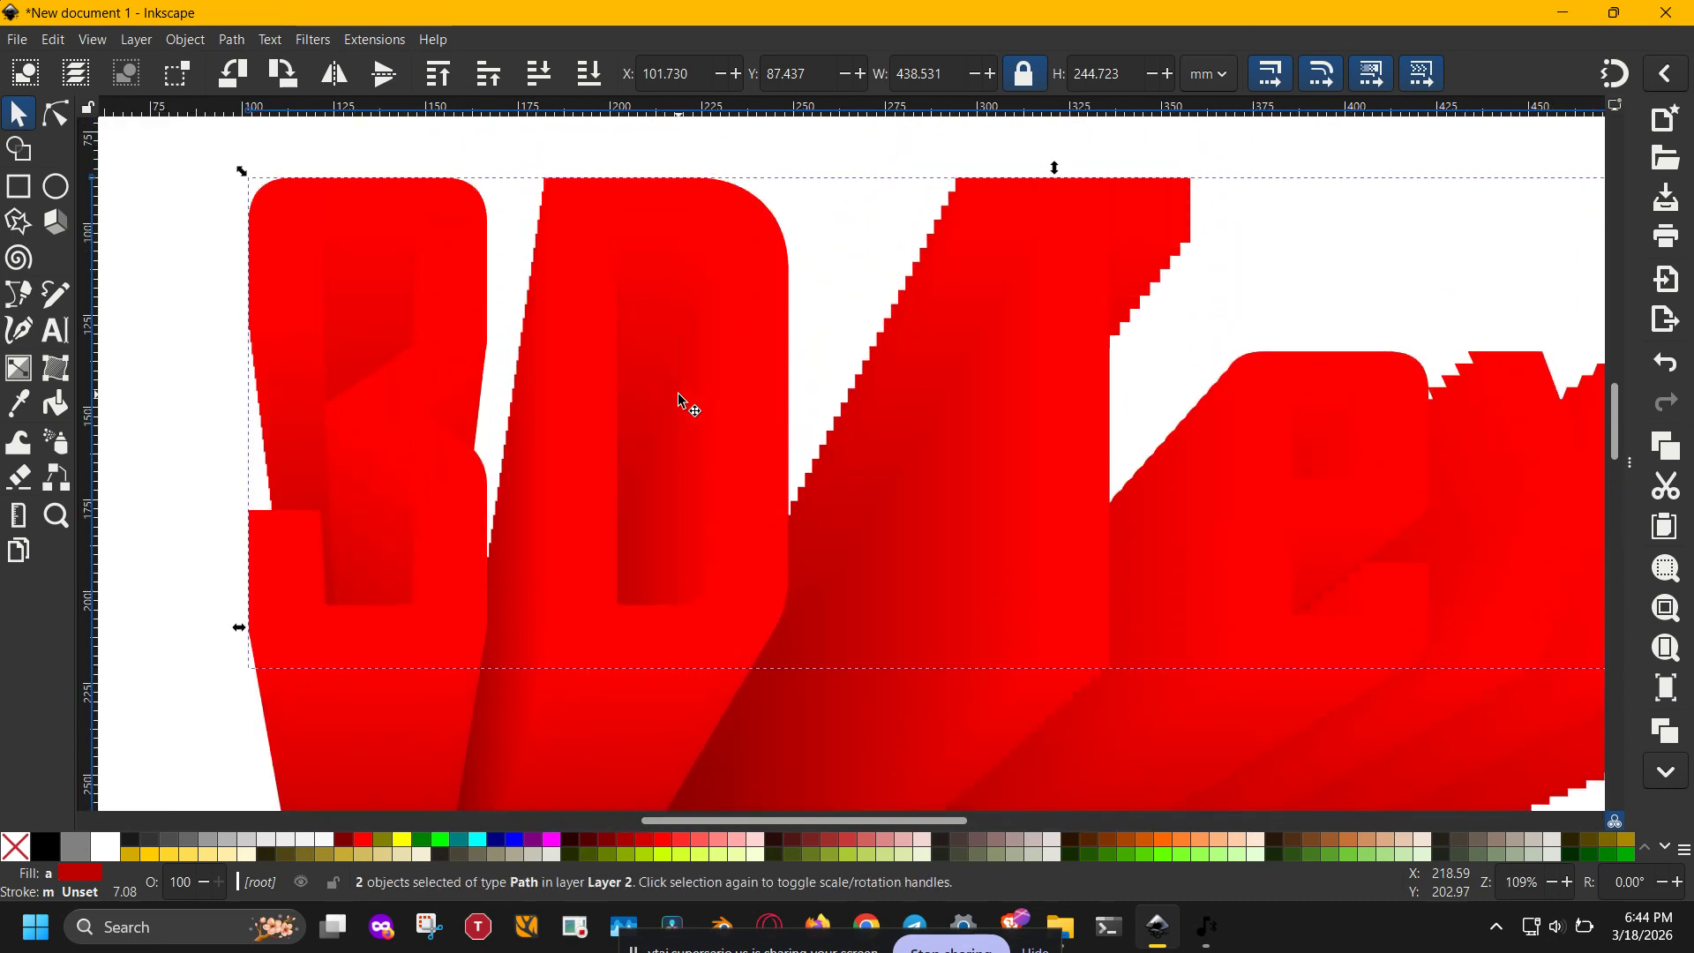
pyautogui.hscroll(5, 678, 394)
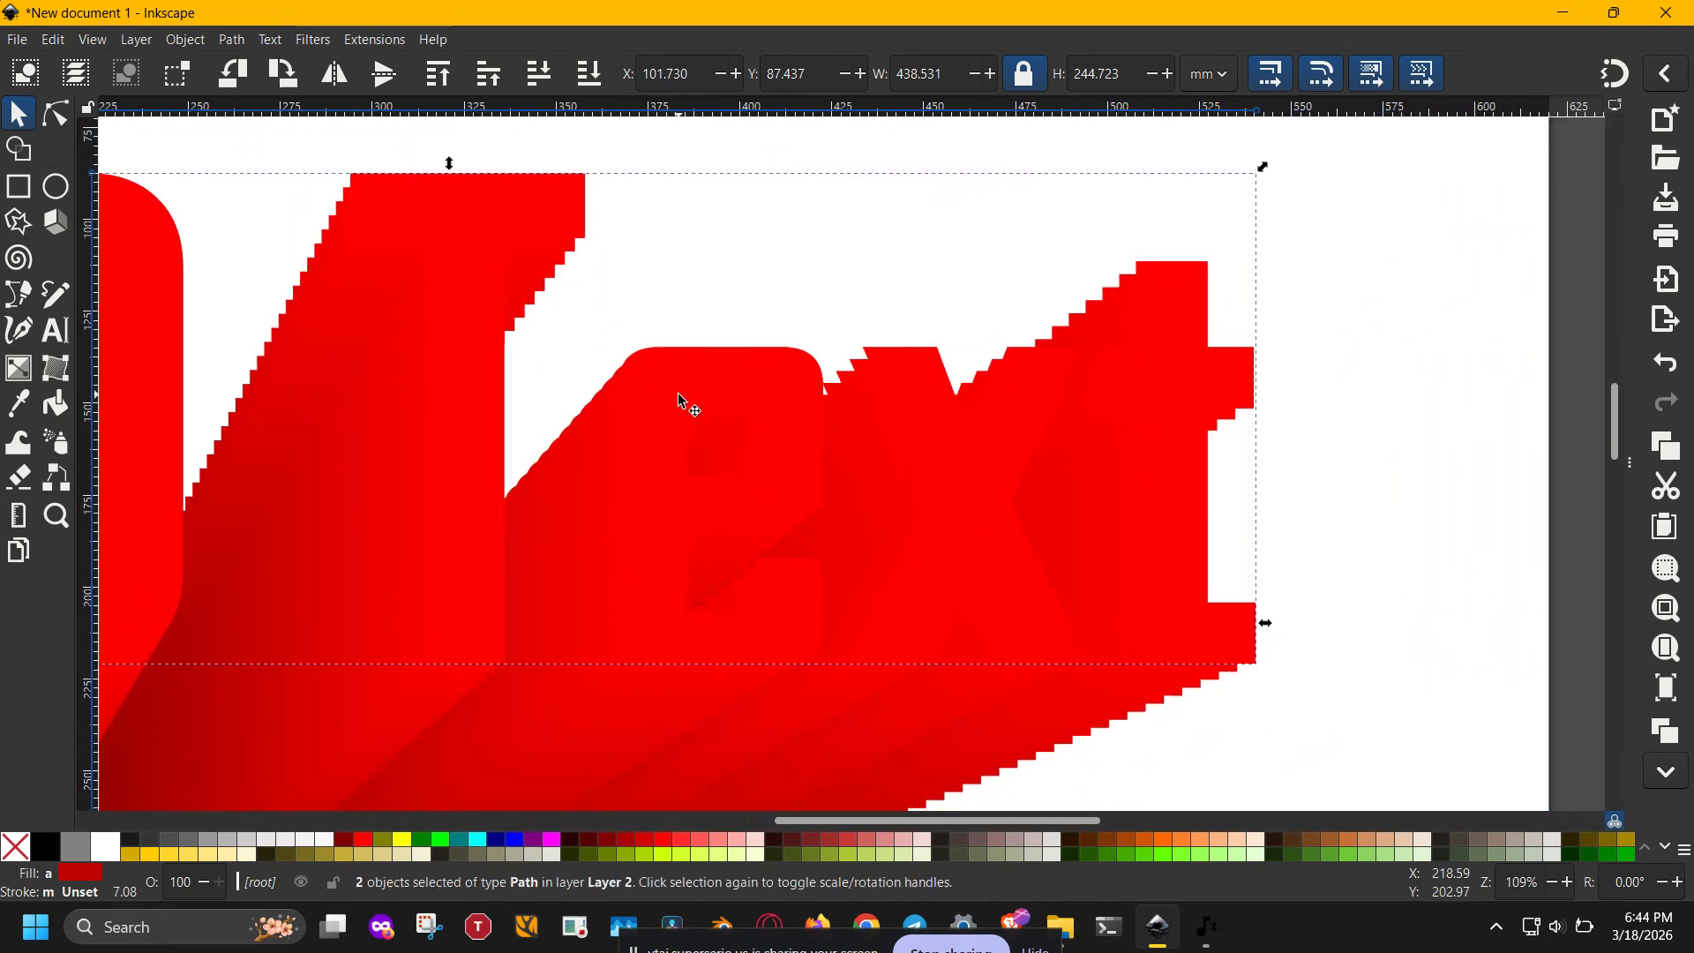
pyautogui.scroll(-4, 679, 394)
pyautogui.hscroll(-6, 678, 394)
pyautogui.scroll(-5, 681, 401)
pyautogui.hscroll(-1, 681, 401)
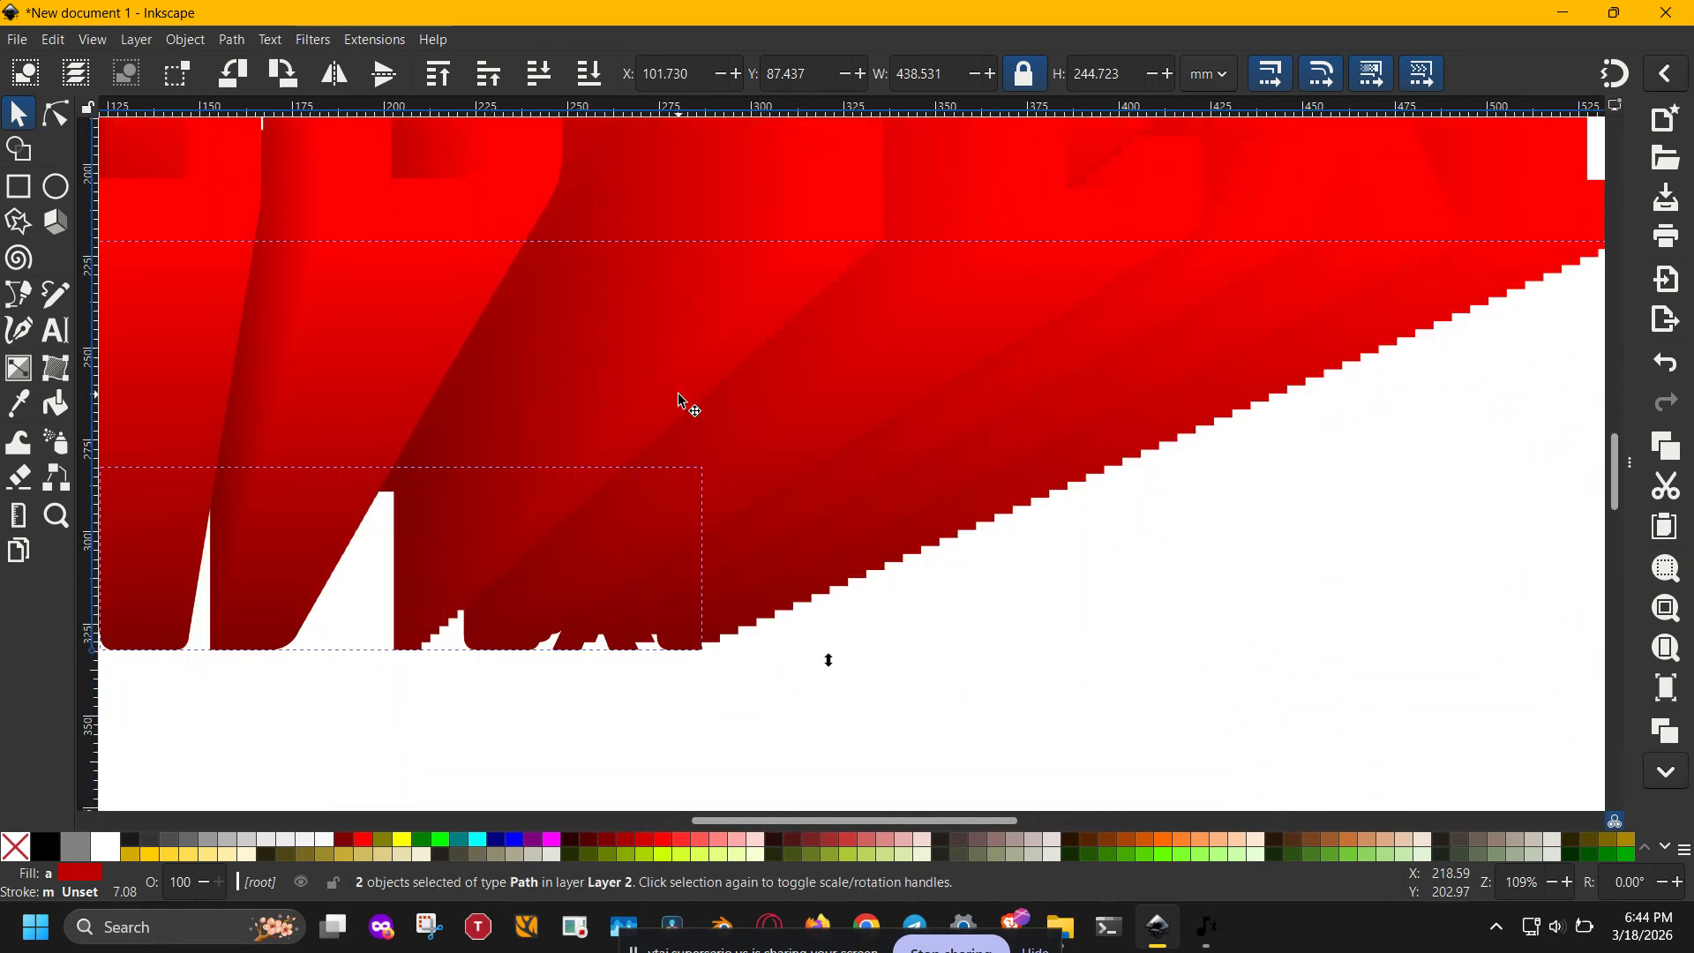
pyautogui.keyDown('ctrl'); pyautogui.scroll(-3, 739, 397); pyautogui.keyUp('ctrl')
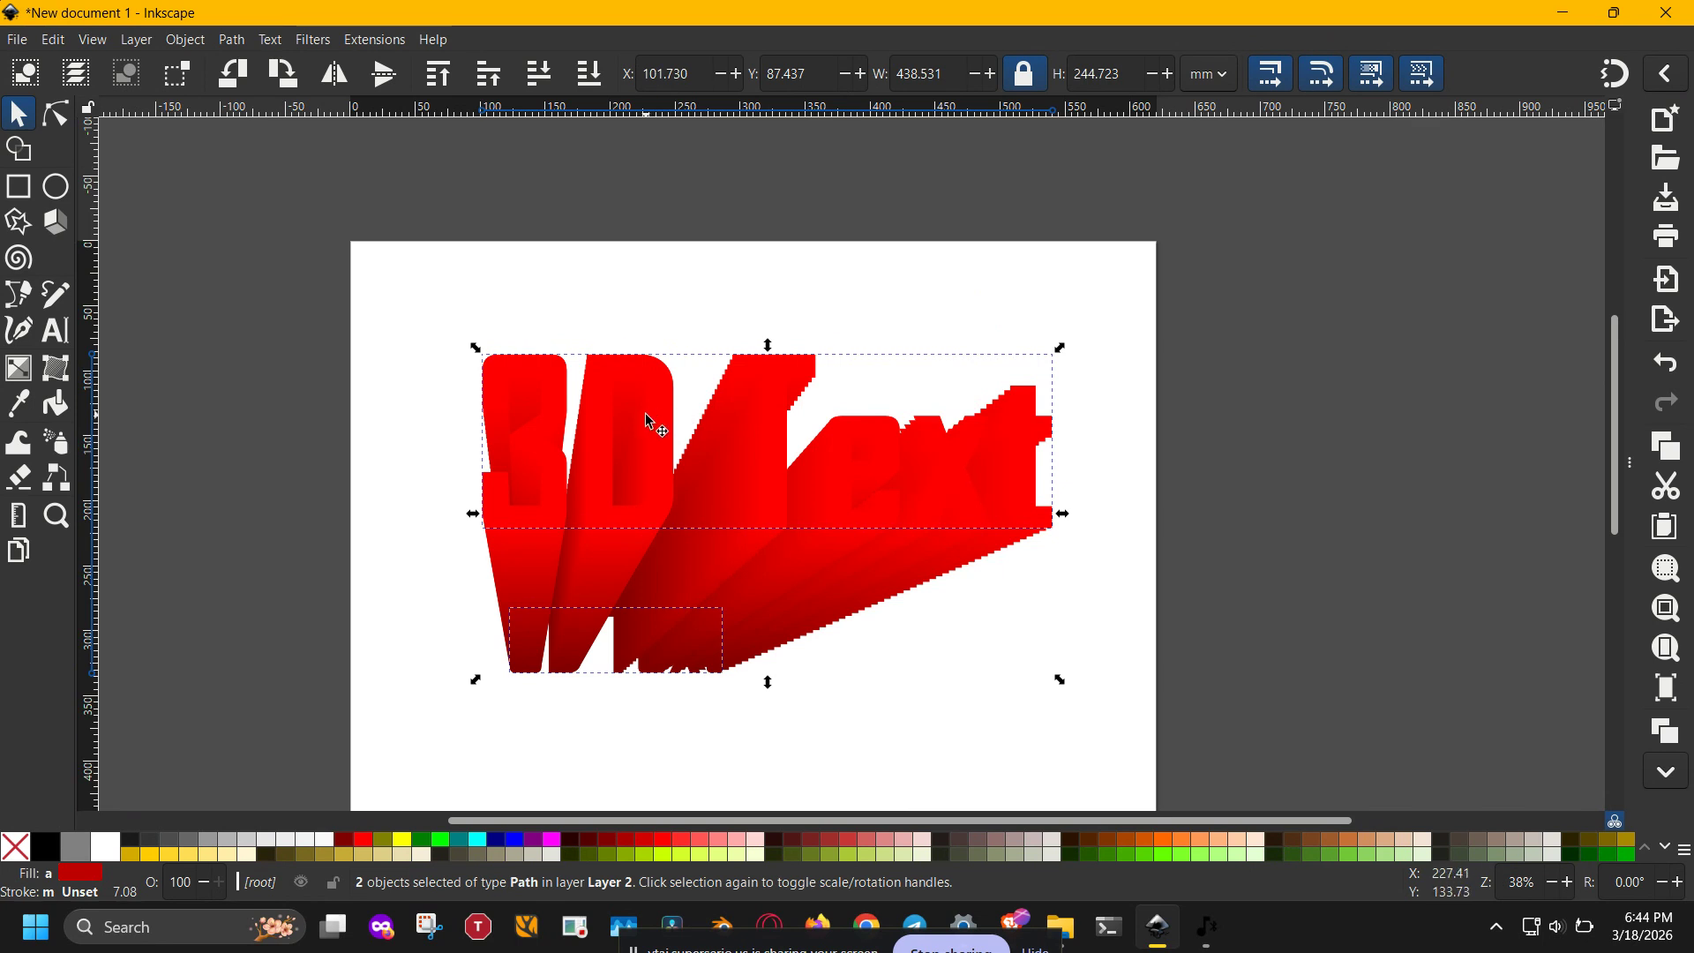
# - Select the interpolated group and show the list of layers and objects
pyautogui.click(802, 740)
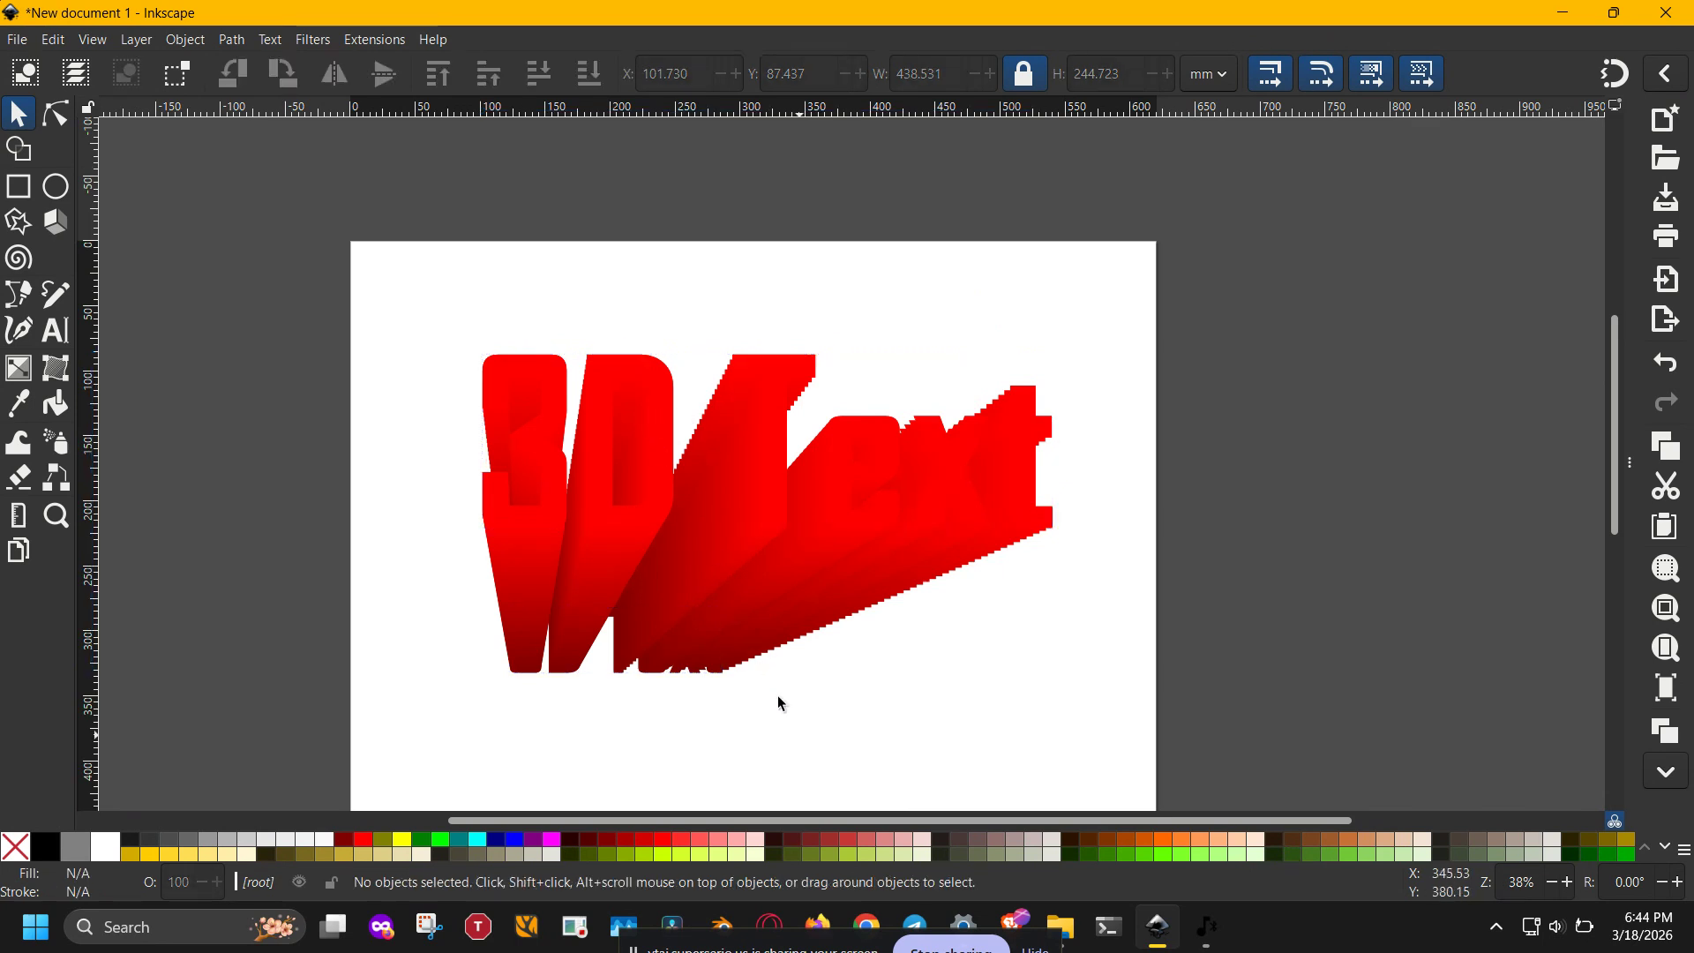
pyautogui.click(664, 497)
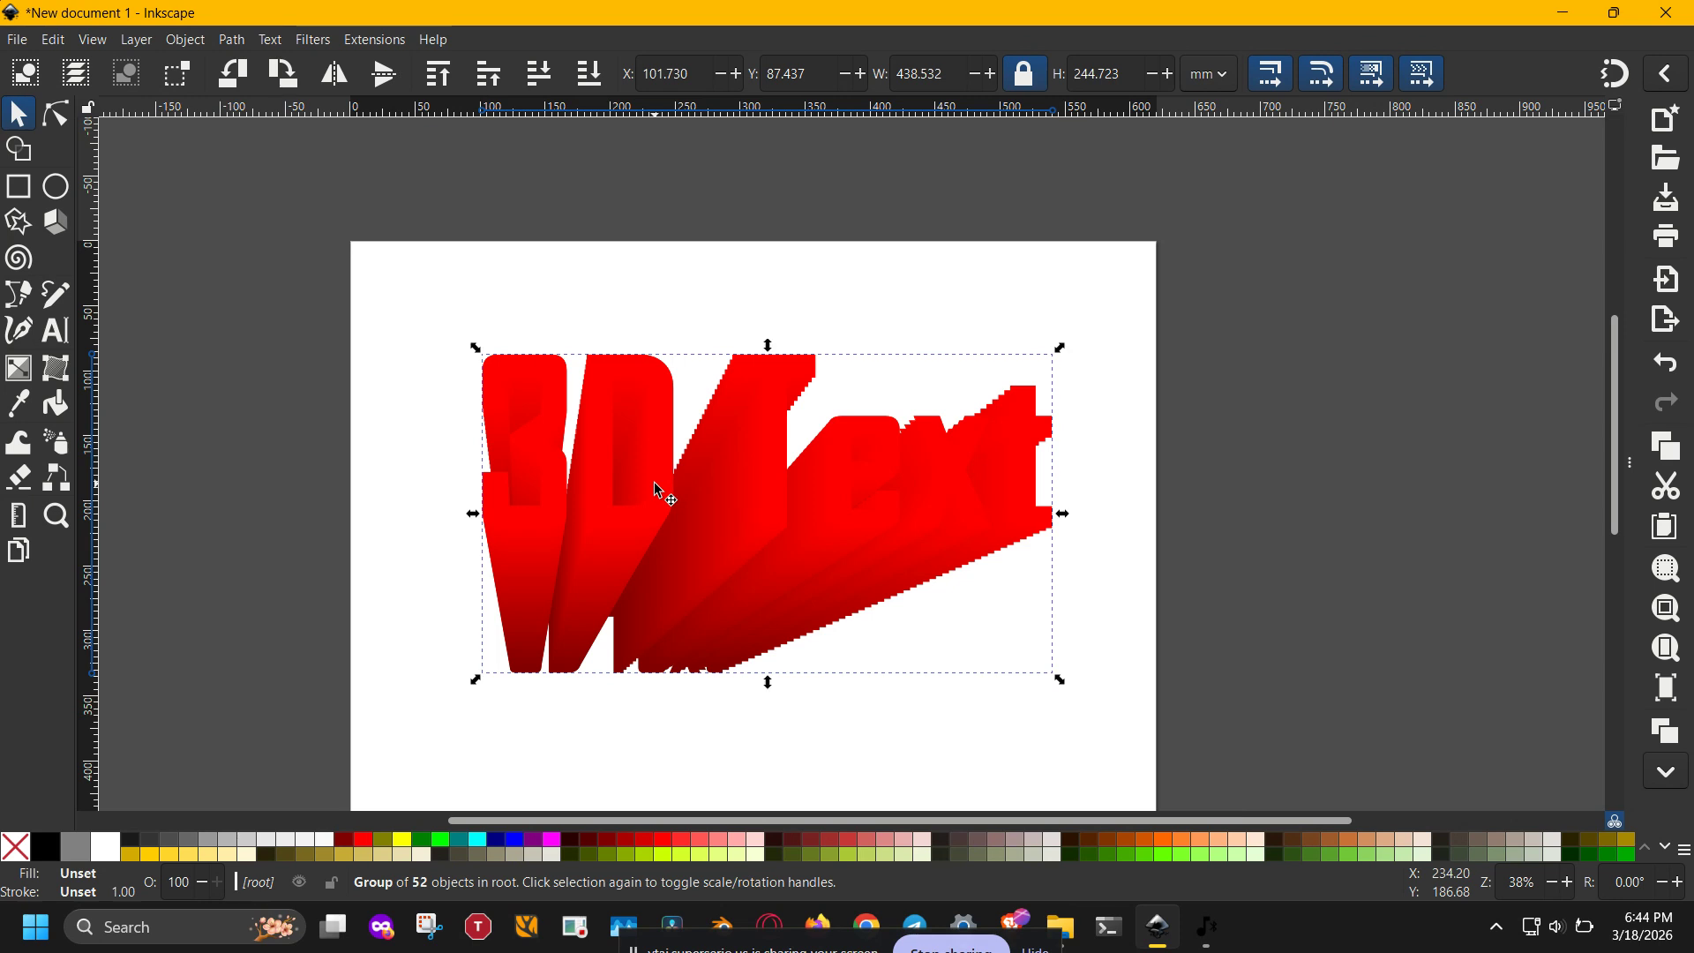
pyautogui.hotkey('ctrl', 'shift', 'l')
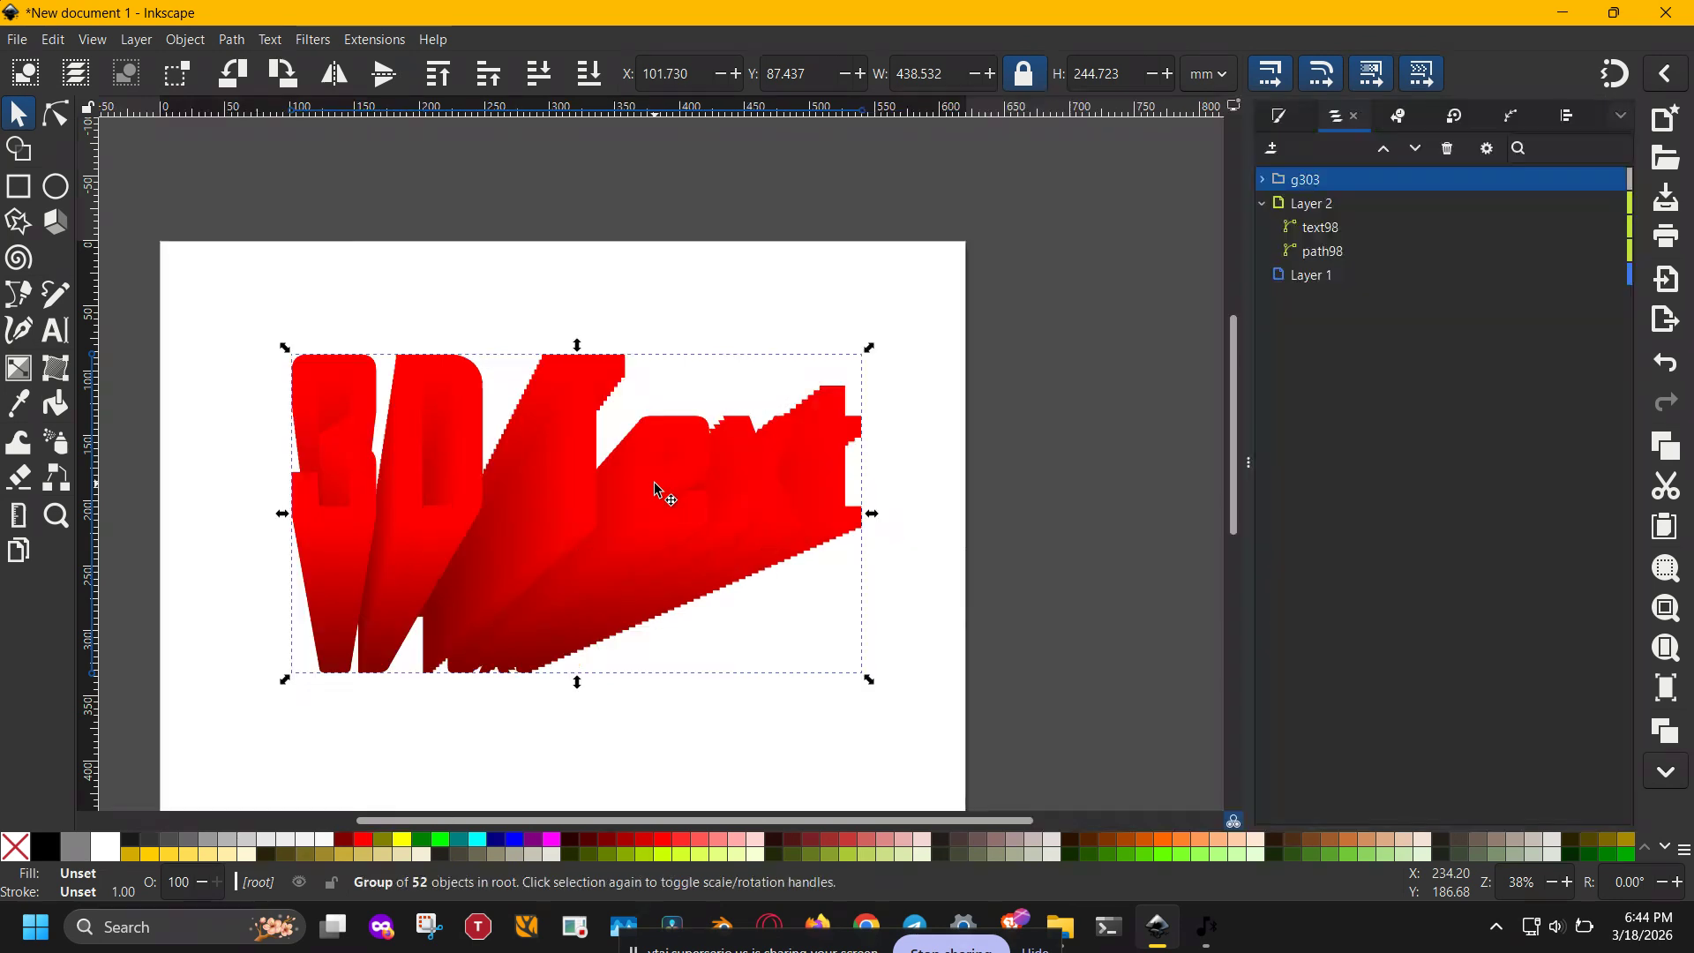
# - Try light red and lime (#00FF00) fills on the large text path text98, and undo its lime stroke
pyautogui.click(1369, 228)
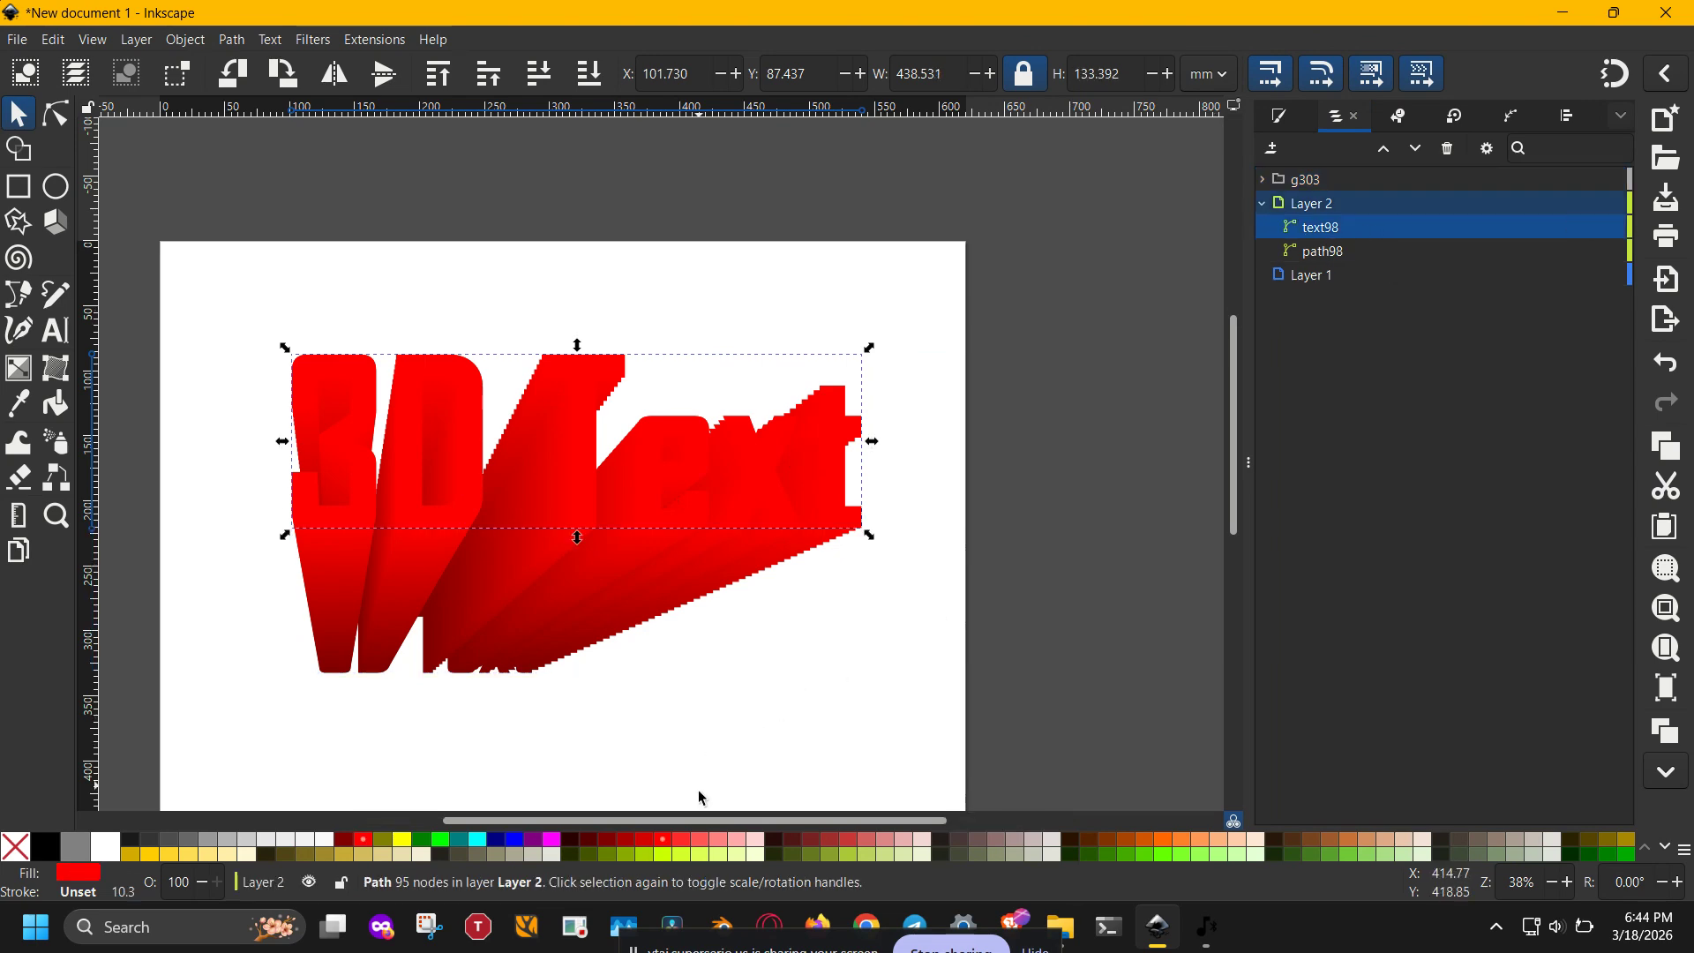
pyautogui.click(702, 844)
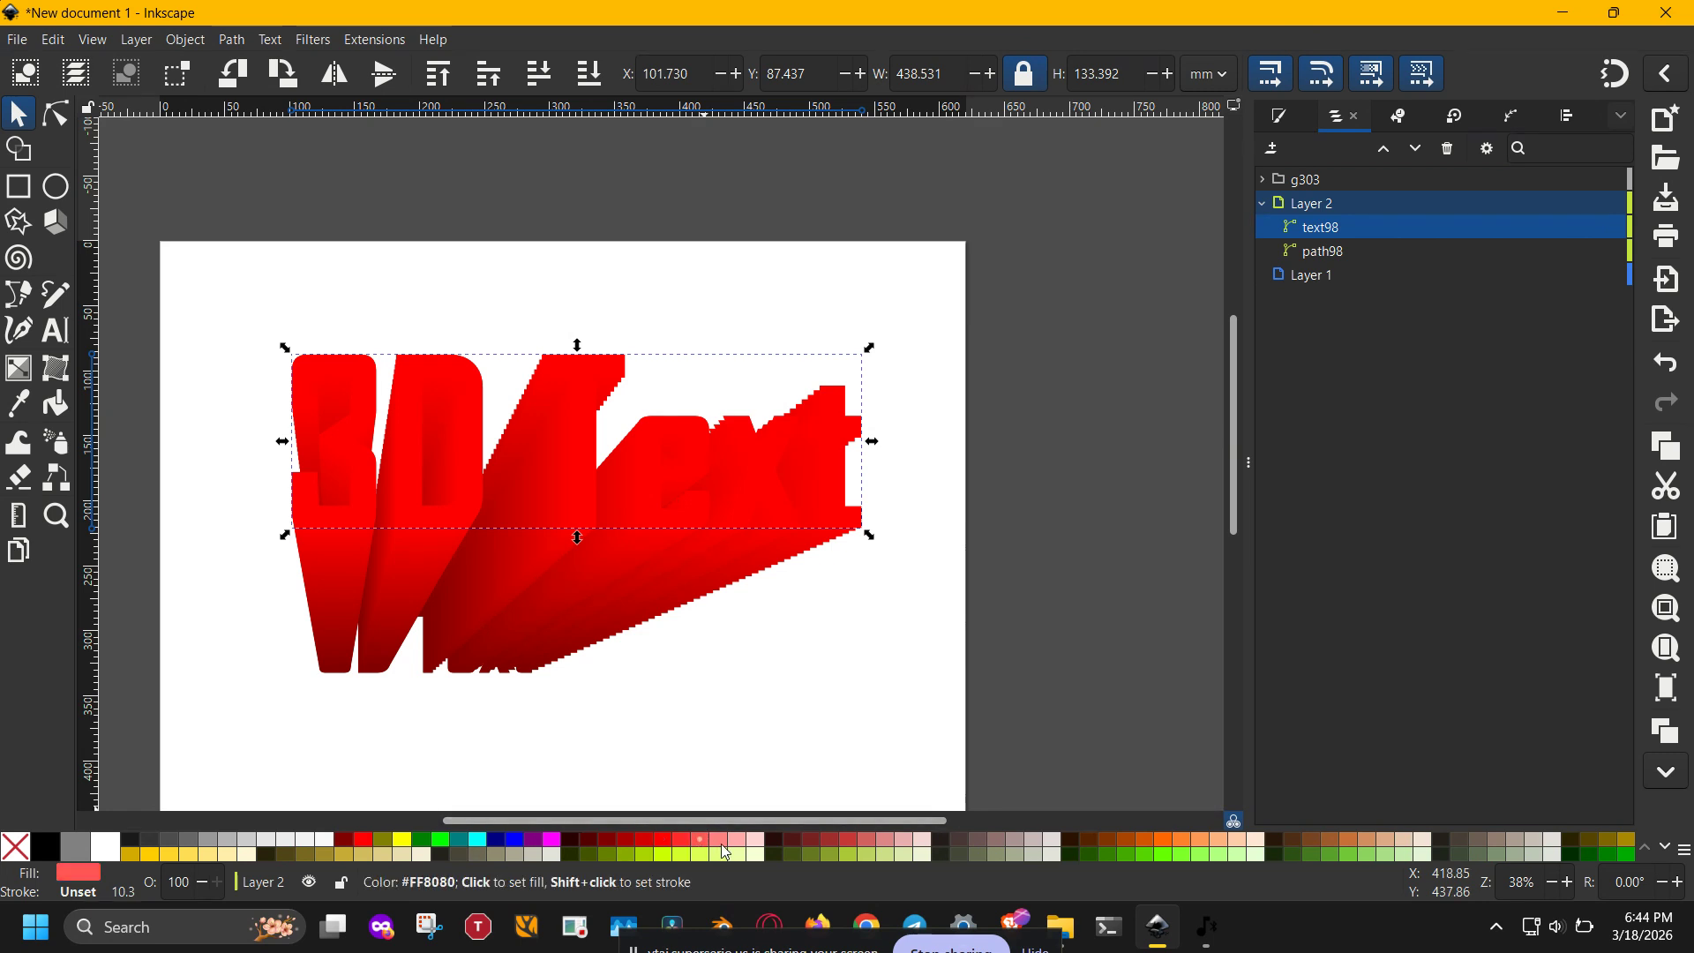
pyautogui.click(725, 843)
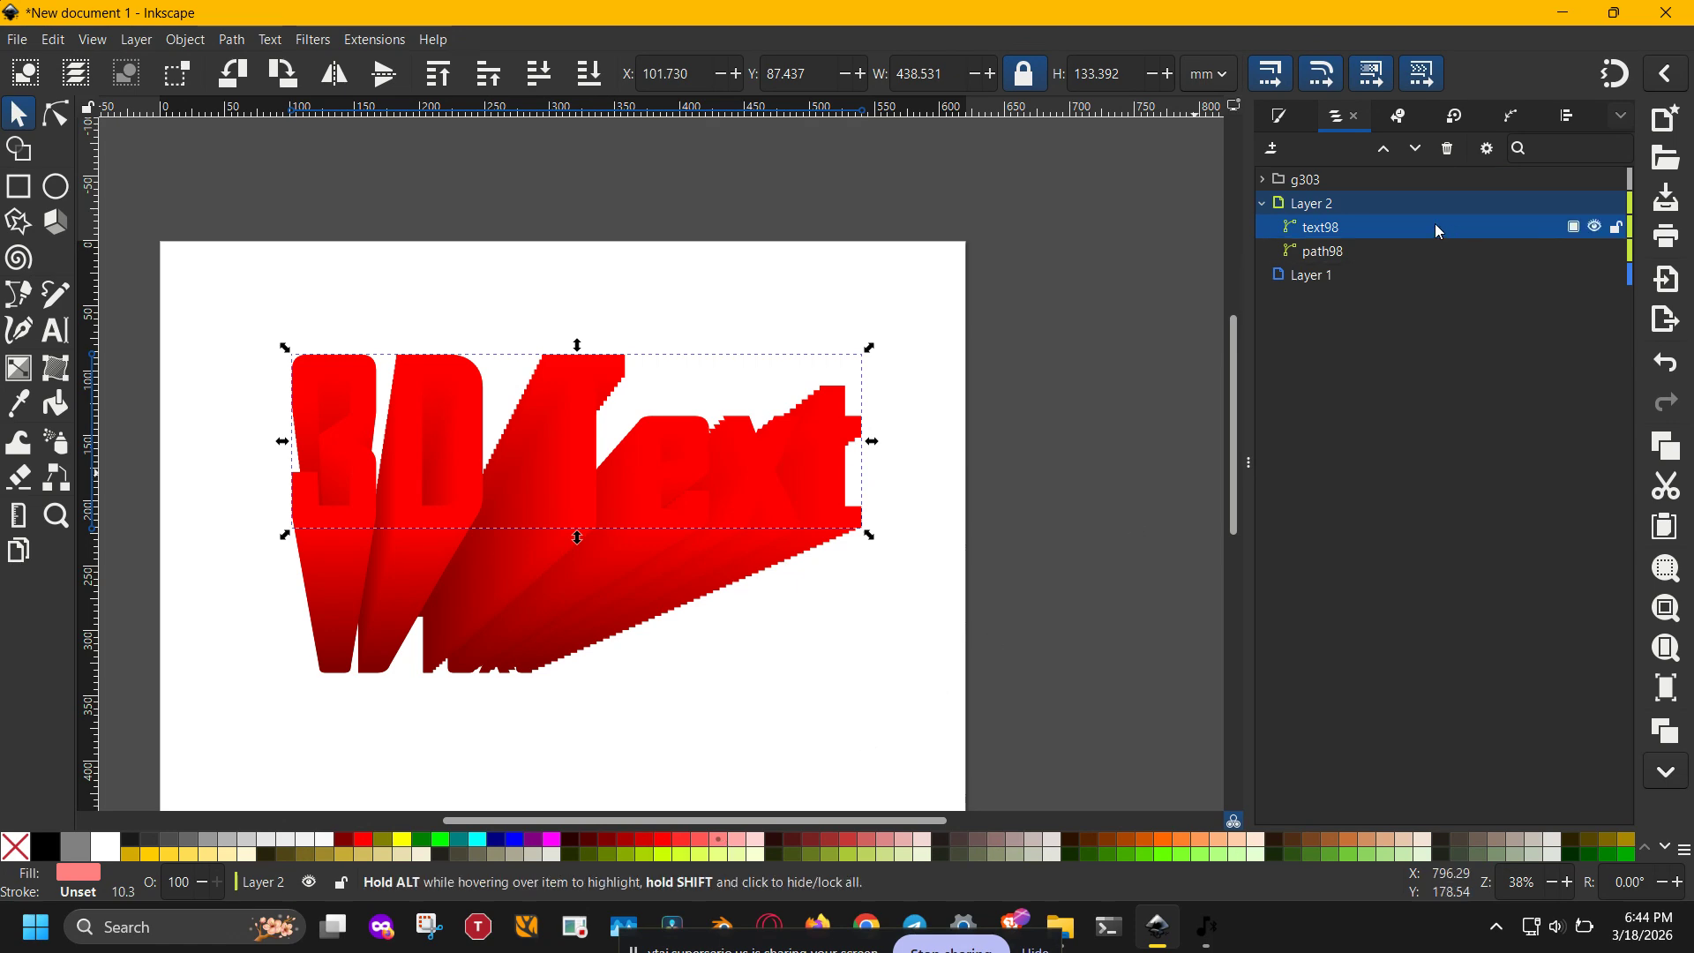
pyautogui.click(1364, 253)
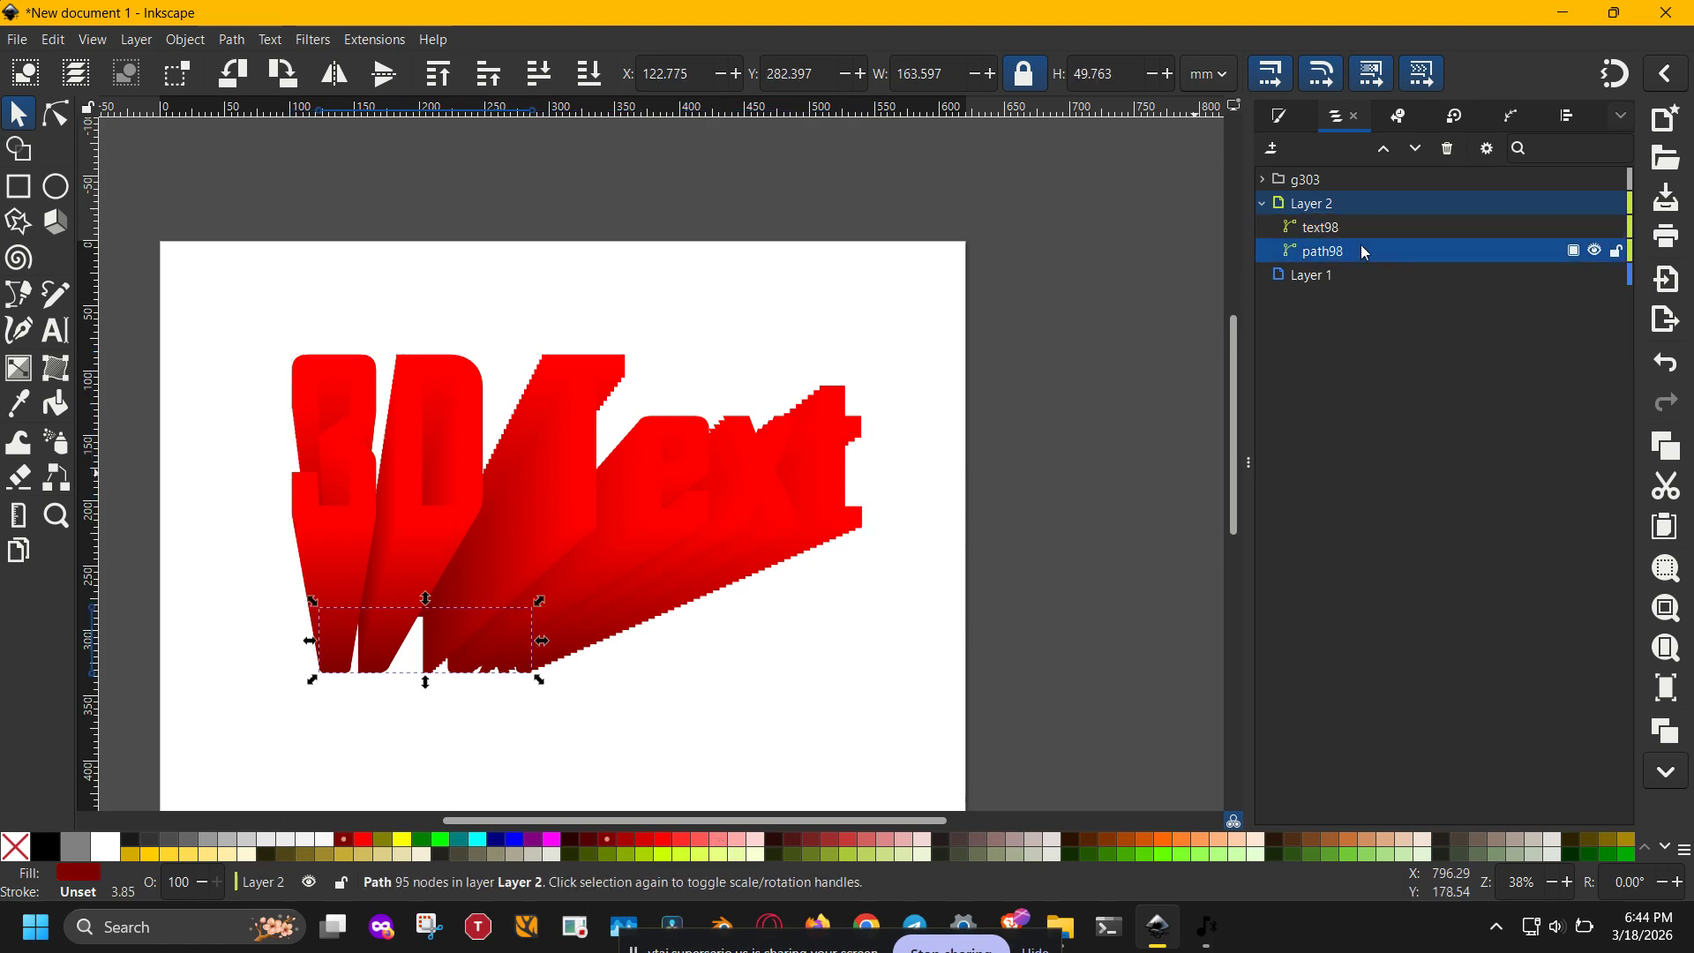
pyautogui.click(1347, 227)
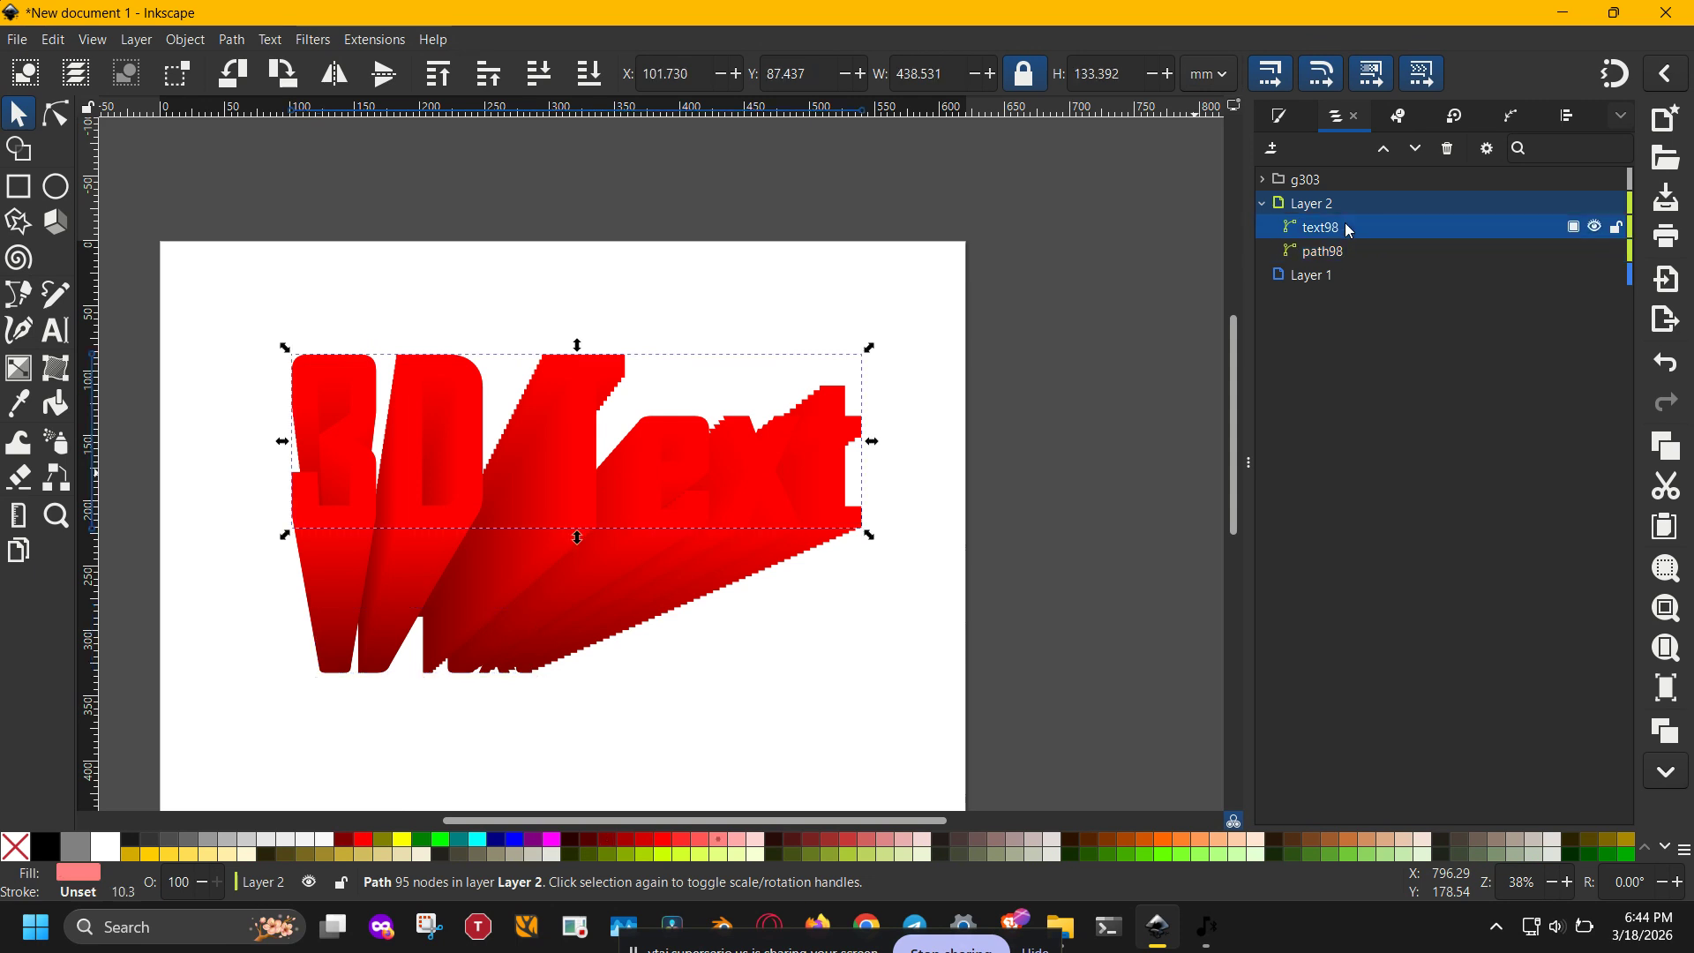
pyautogui.click(447, 844)
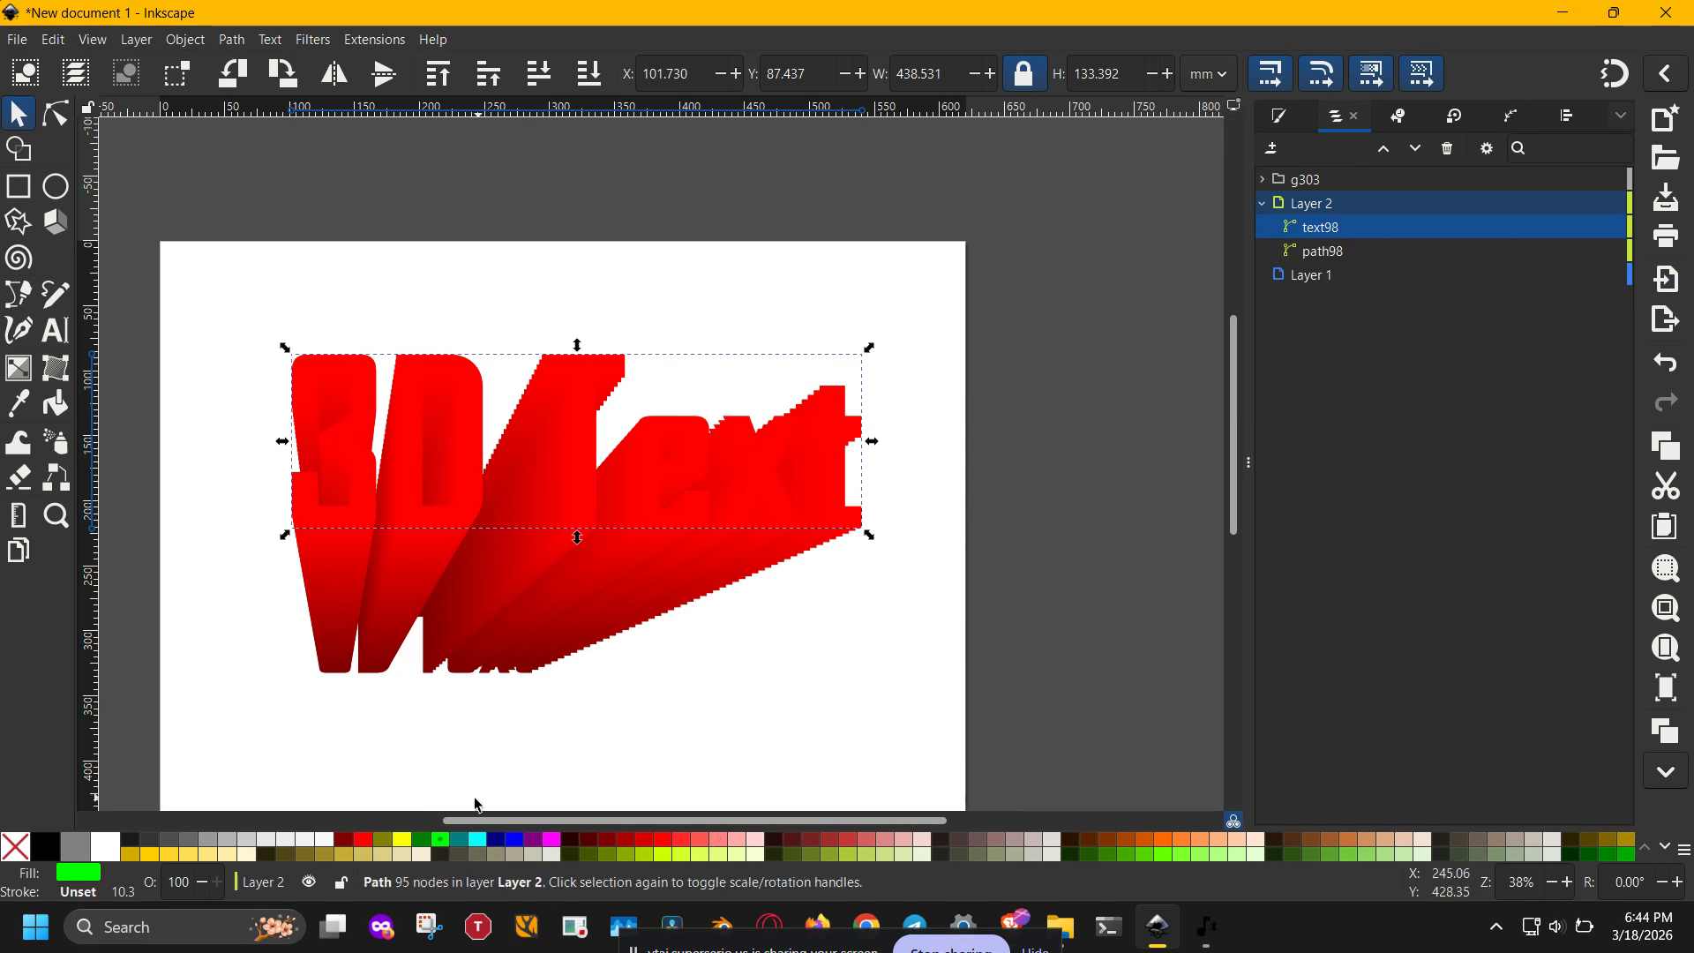
pyautogui.keyDown('shift'); pyautogui.click(447, 843); pyautogui.keyUp('shift')
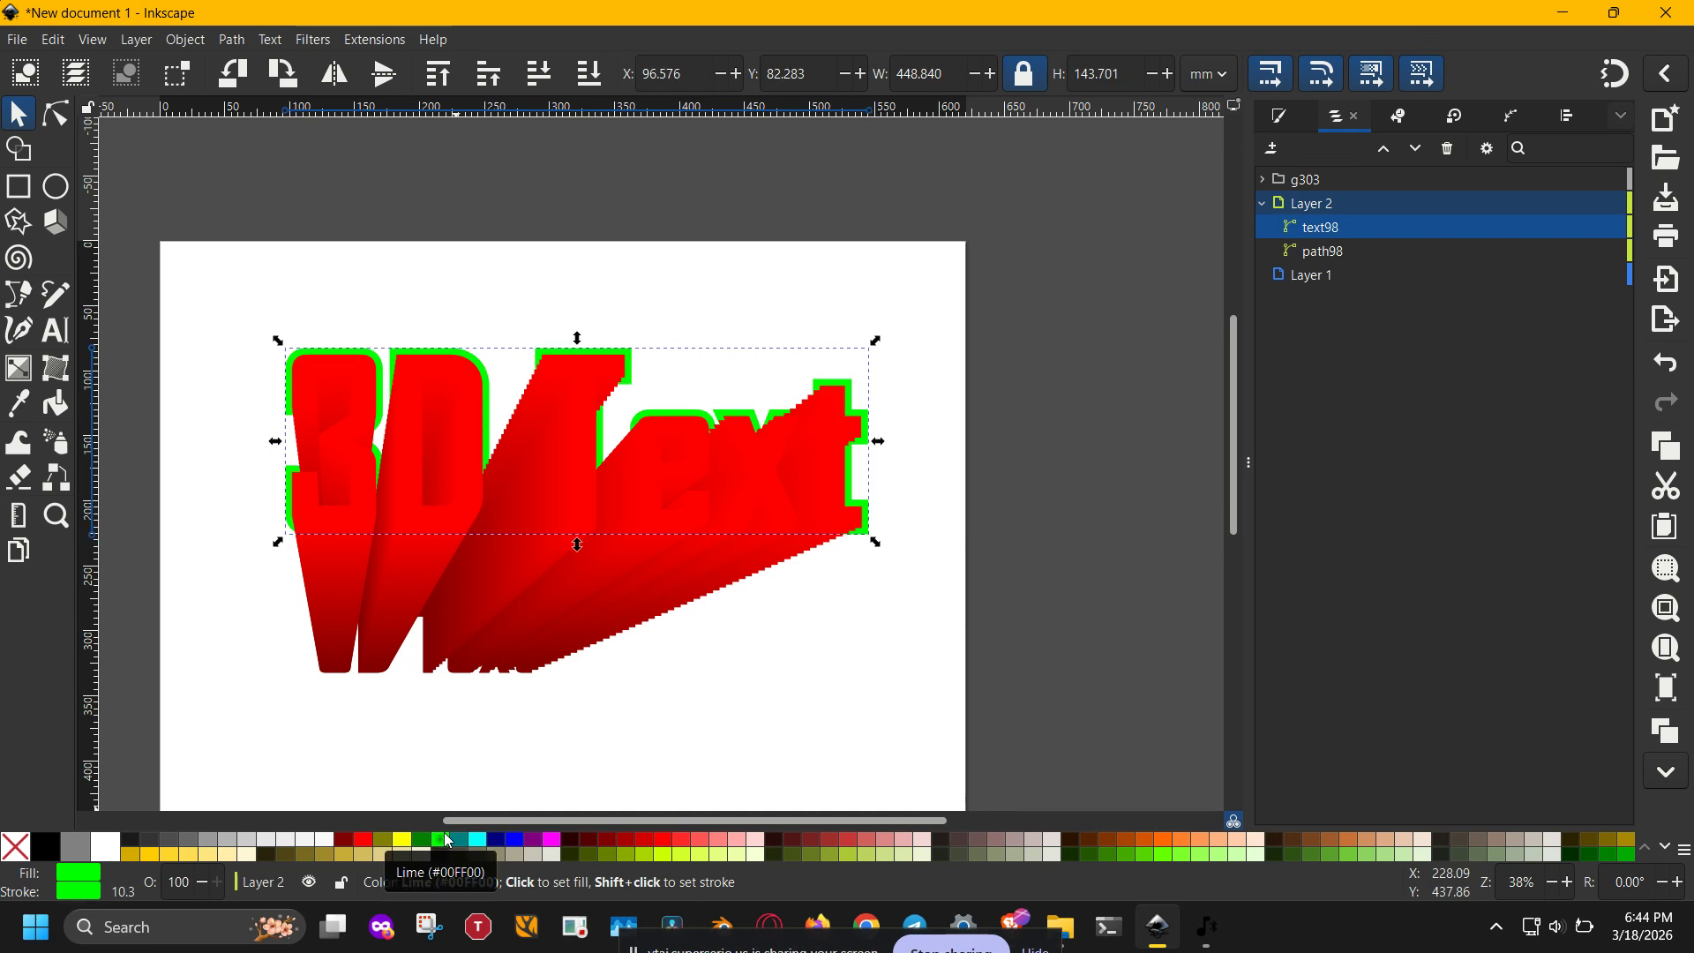
pyautogui.hotkey('ctrl', 'z')
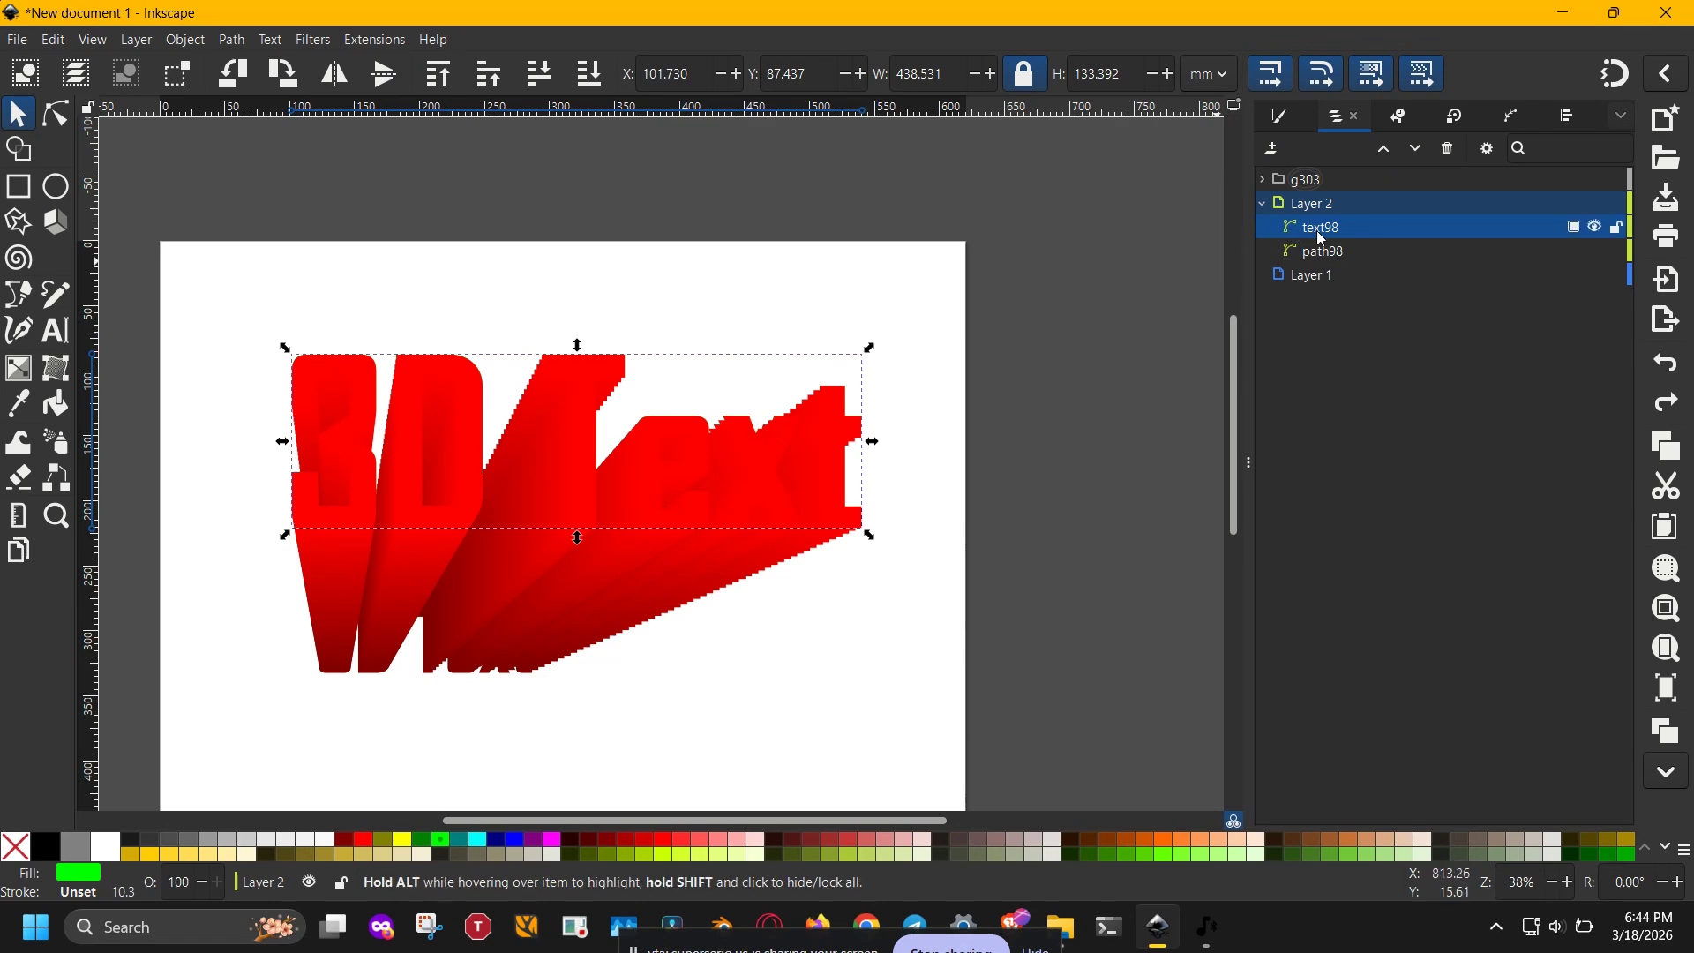
# - Move the interpolated group g303 into Layer 2, beneath both text paths
pyautogui.moveTo(1321, 238); pyautogui.dragTo(1317, 169)
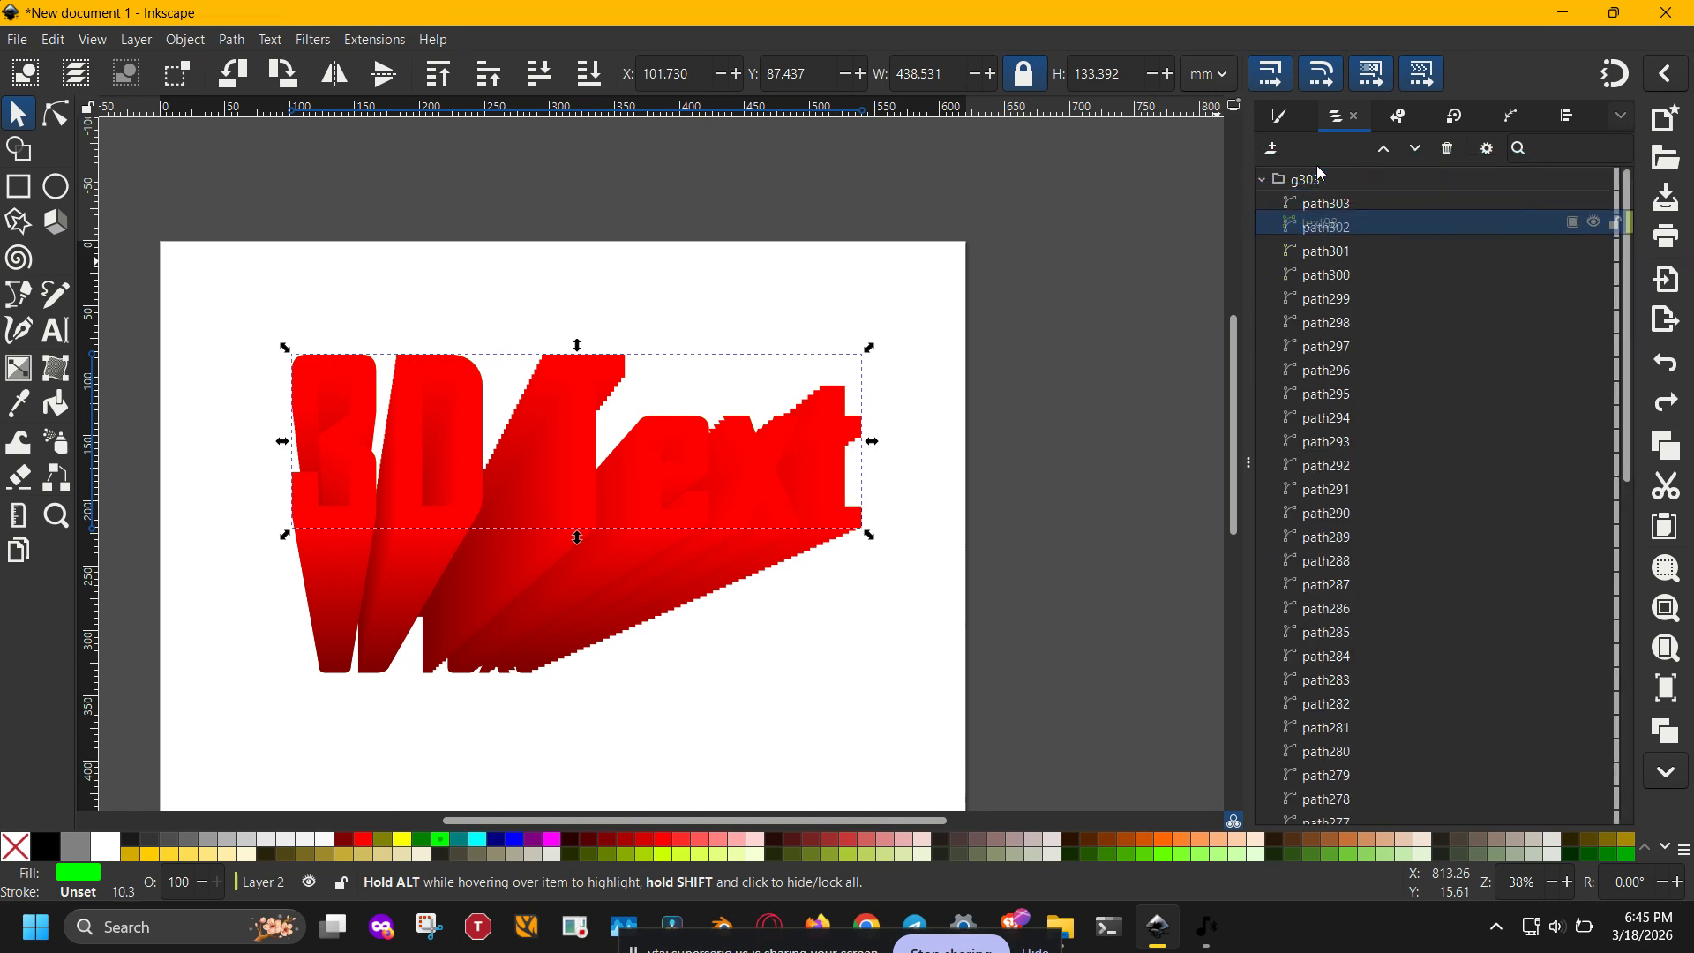
pyautogui.click(1263, 179)
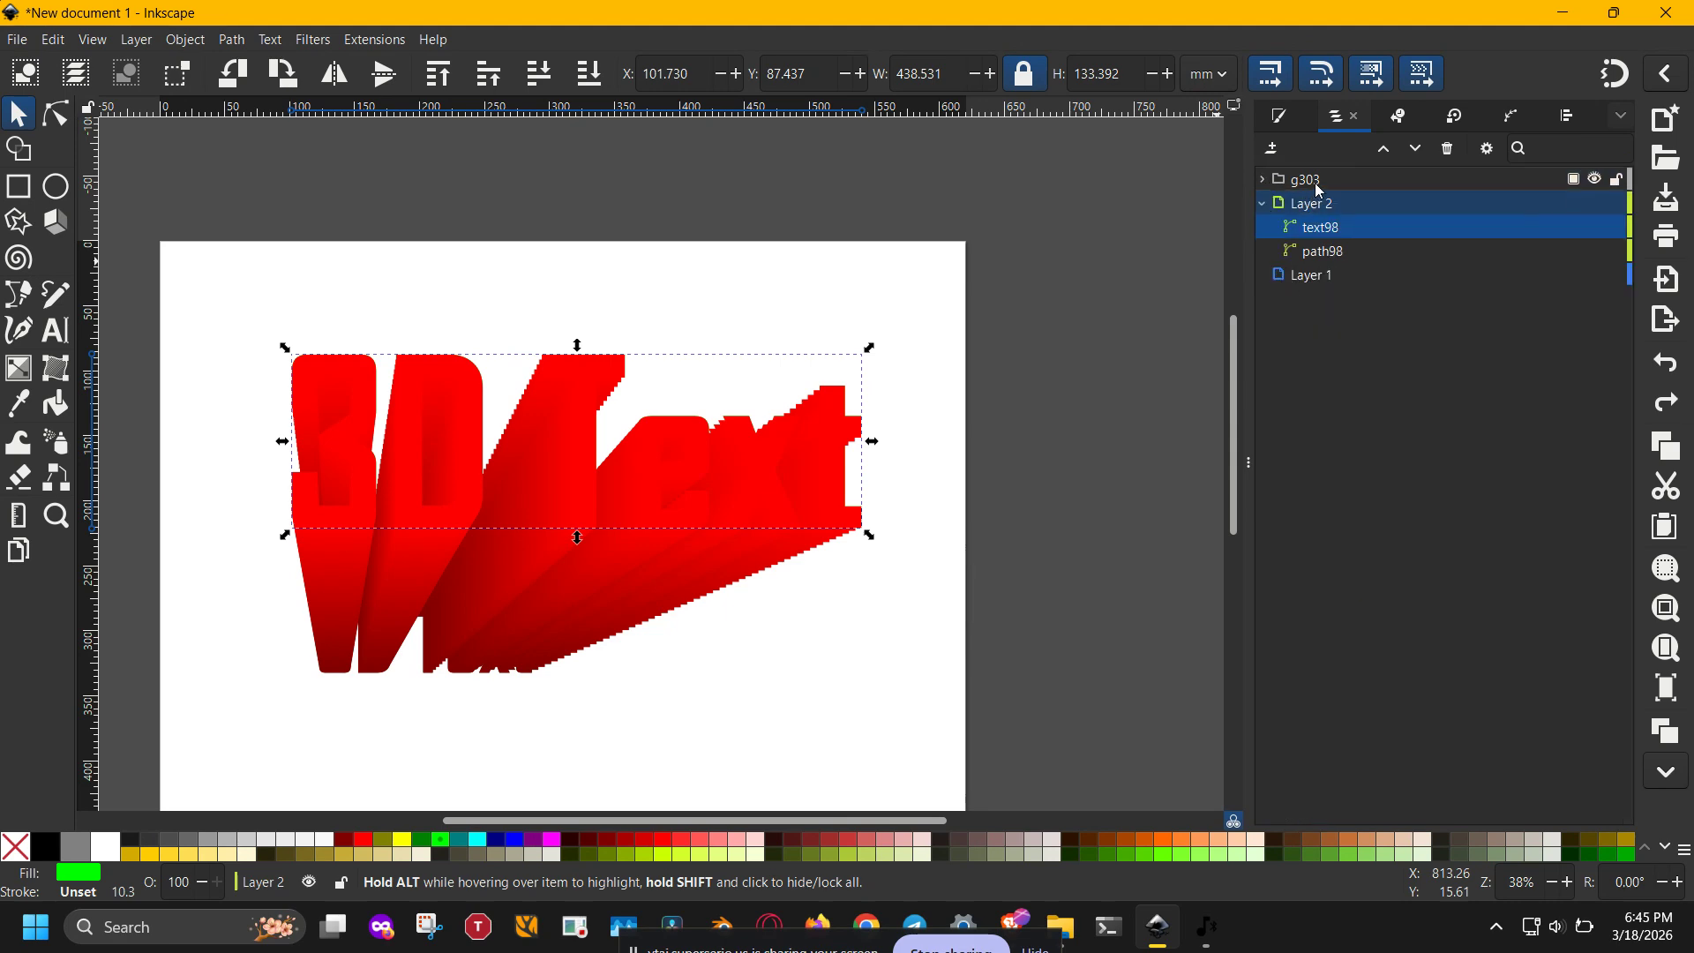
pyautogui.moveTo(1319, 190); pyautogui.dragTo(1318, 269)
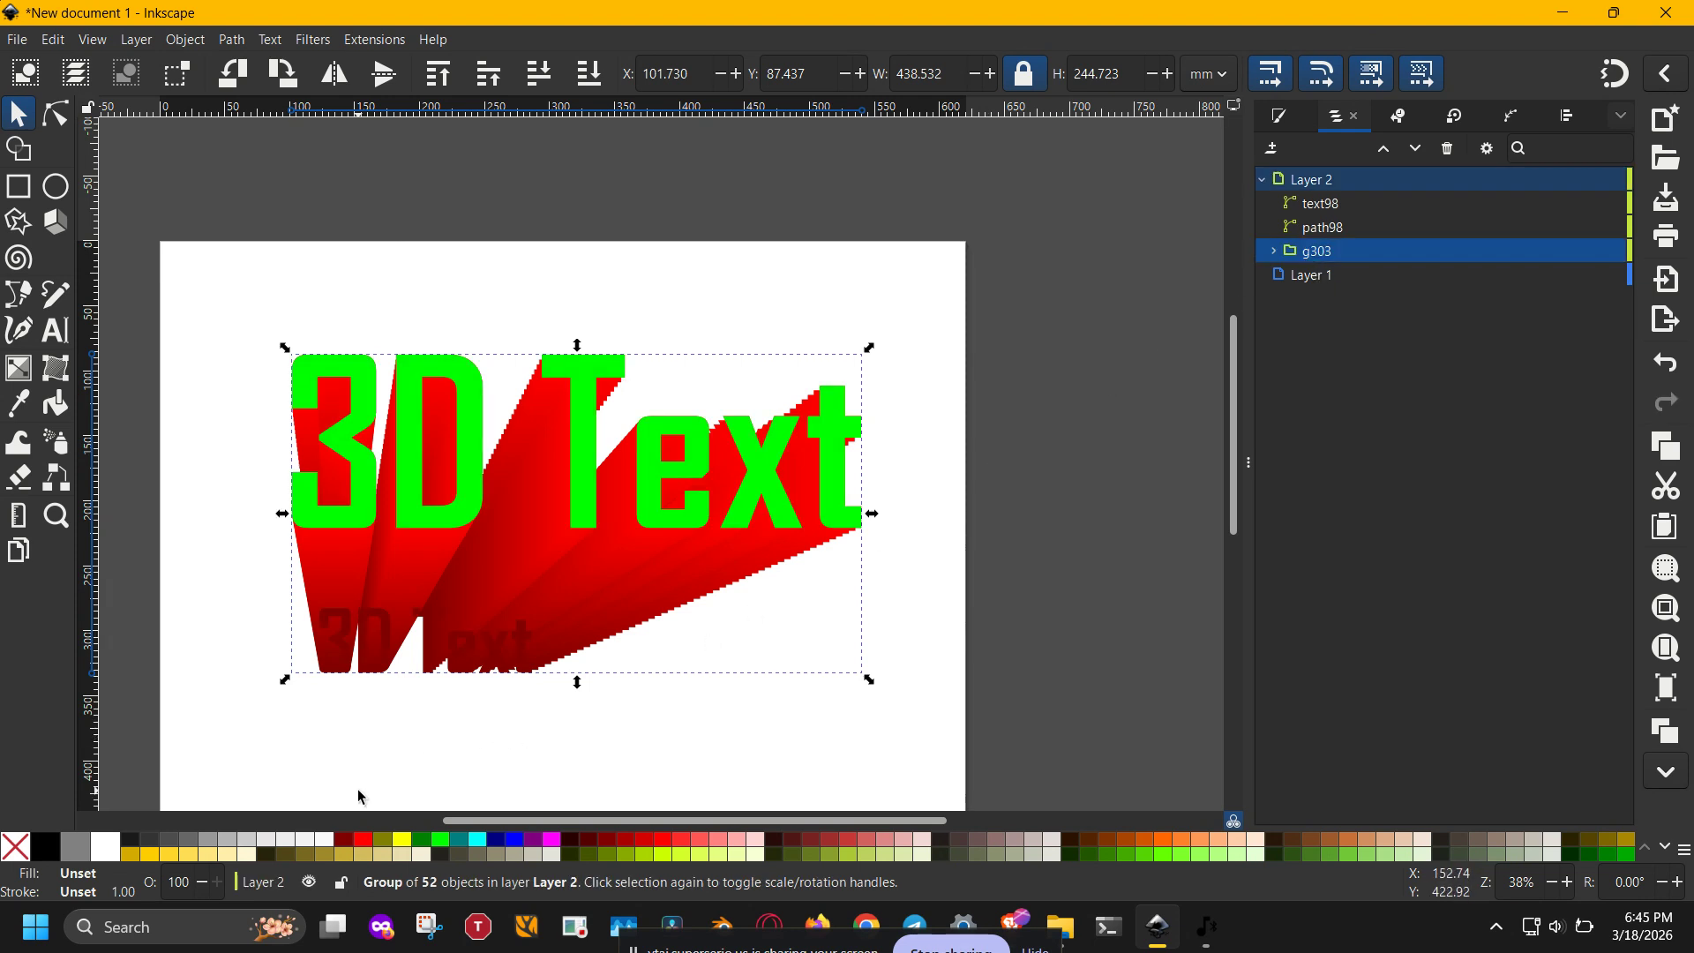
# - Fill the interpolated group with #FF5555 and the large front text with #FFAAAA
pyautogui.click(700, 840)
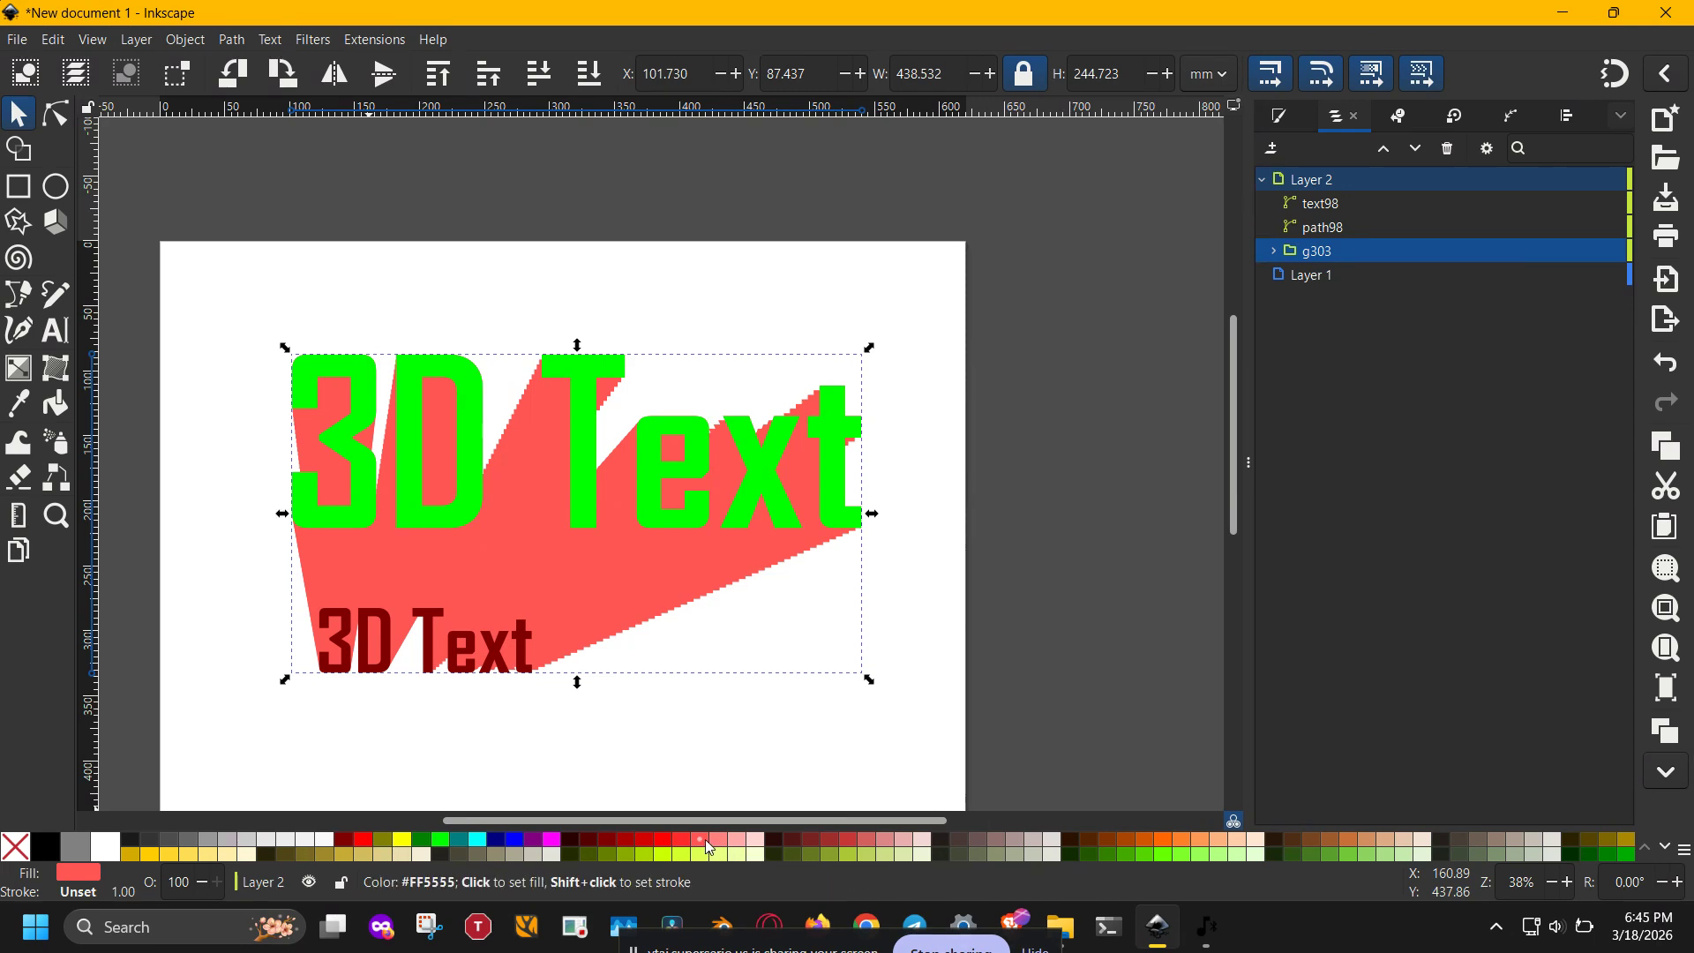
pyautogui.click(824, 483)
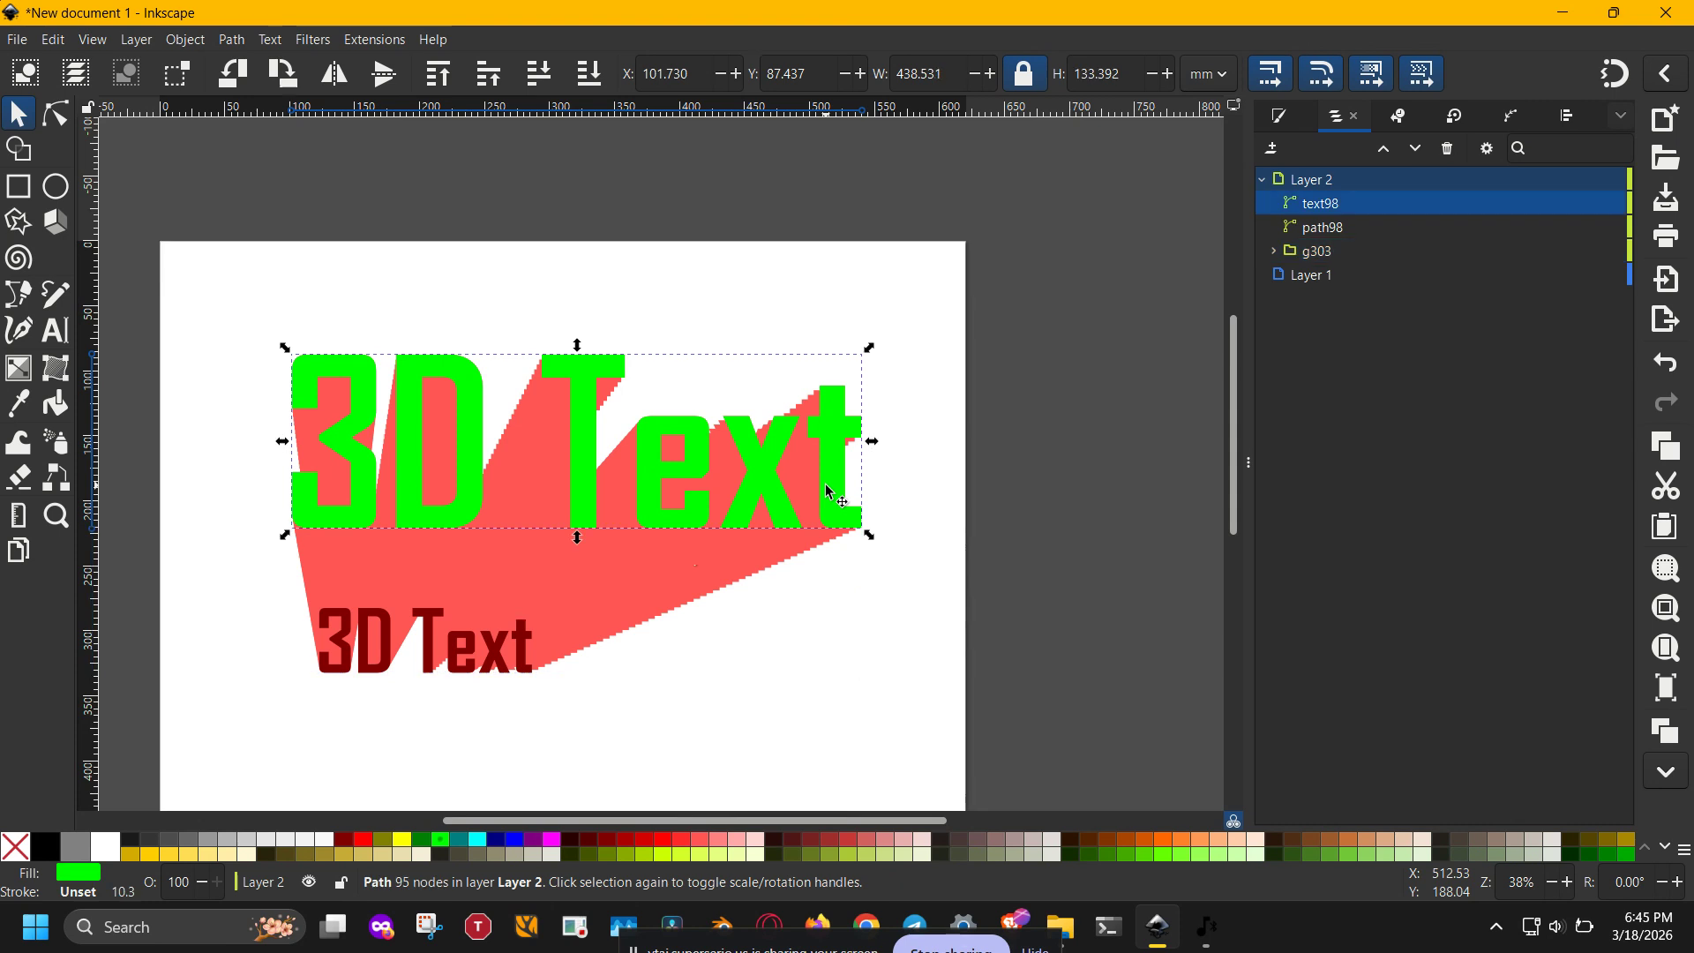
pyautogui.click(738, 840)
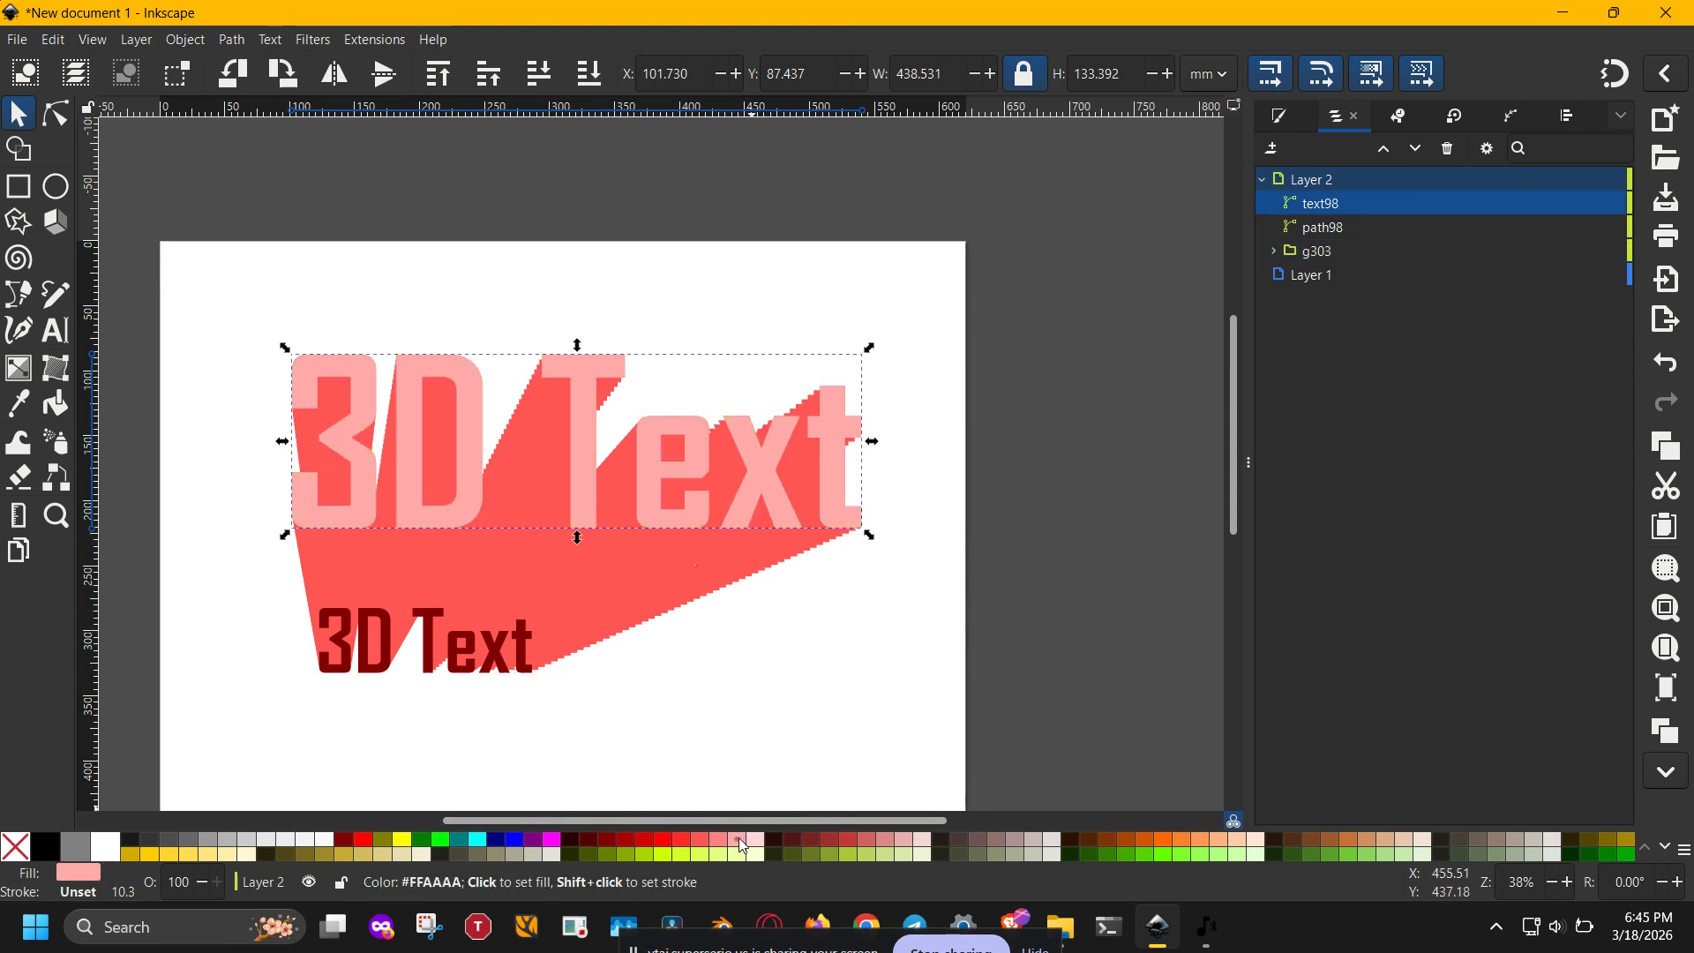
pyautogui.click(768, 722)
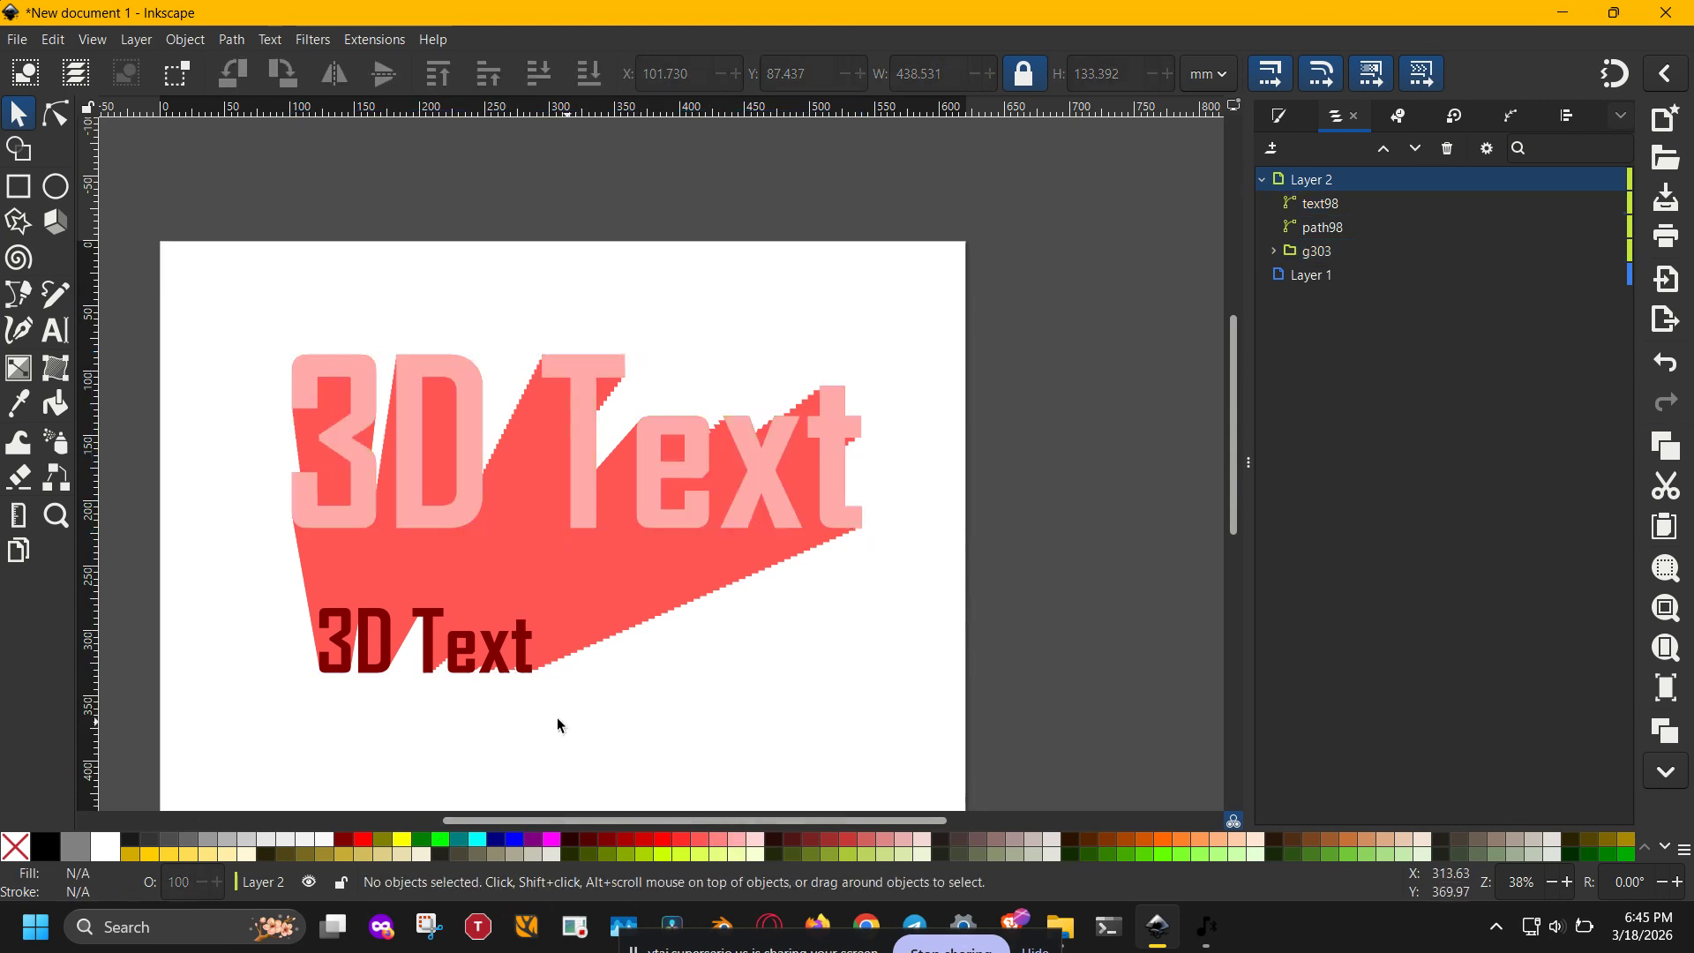
# - Move the small dark red text path98 out of Layer 2 to the bottom of the stack, below Layer 1
pyautogui.click(437, 668)
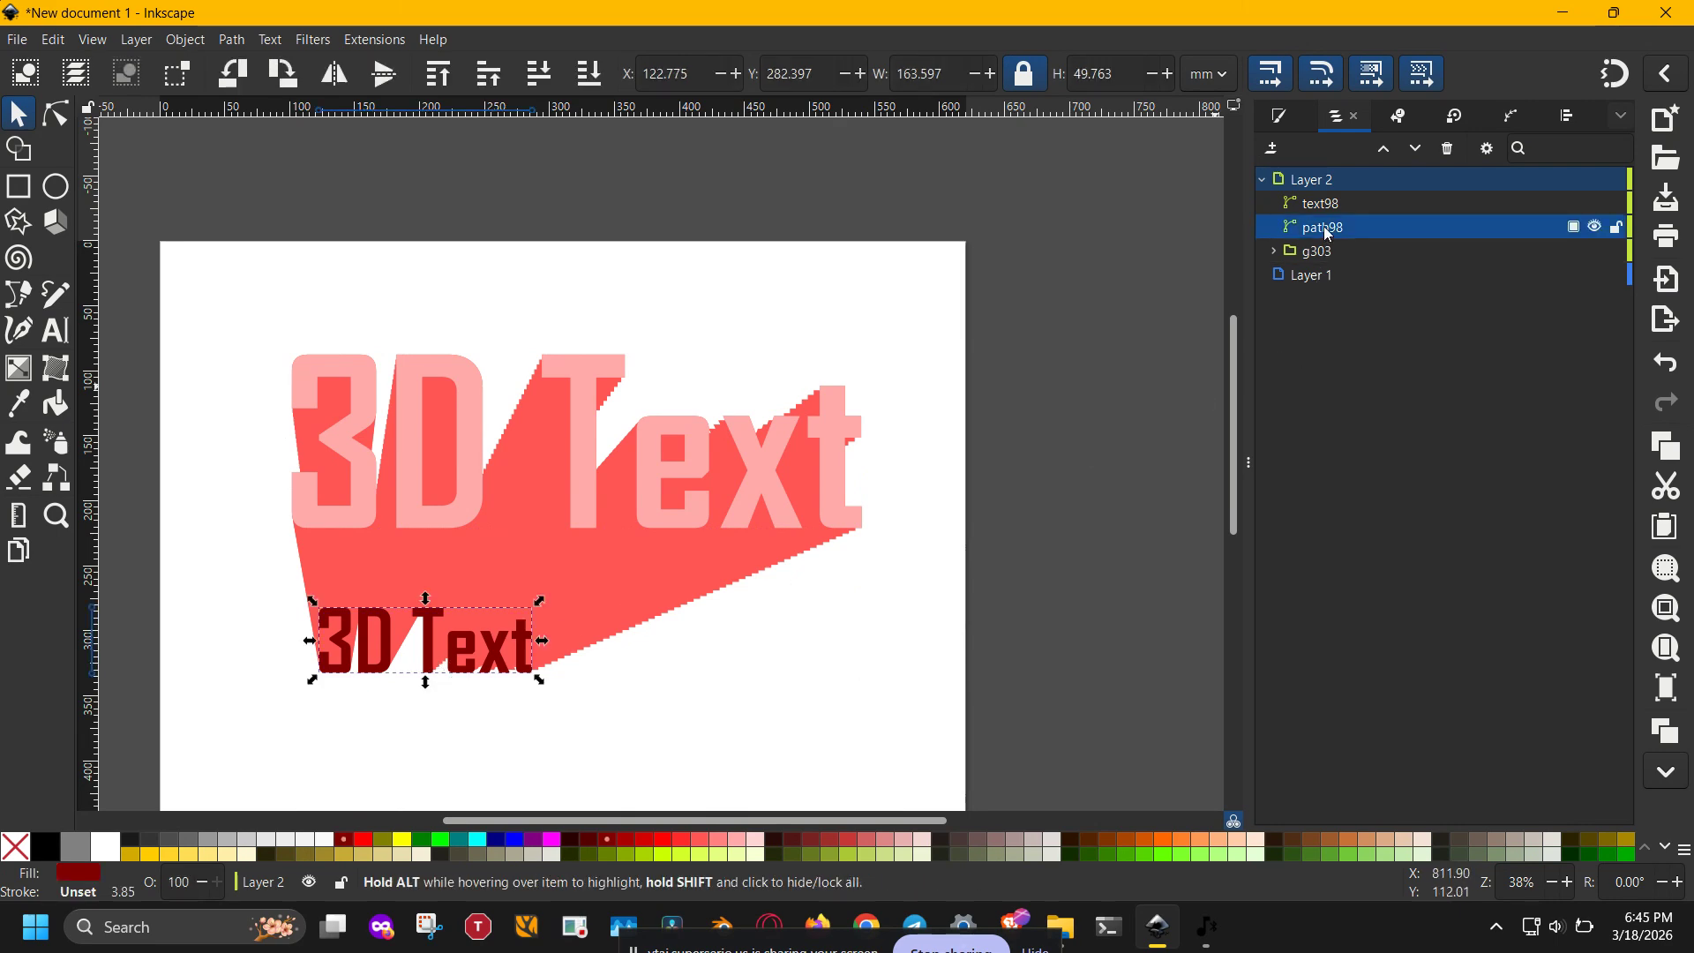
pyautogui.moveTo(1328, 233); pyautogui.dragTo(1321, 304)
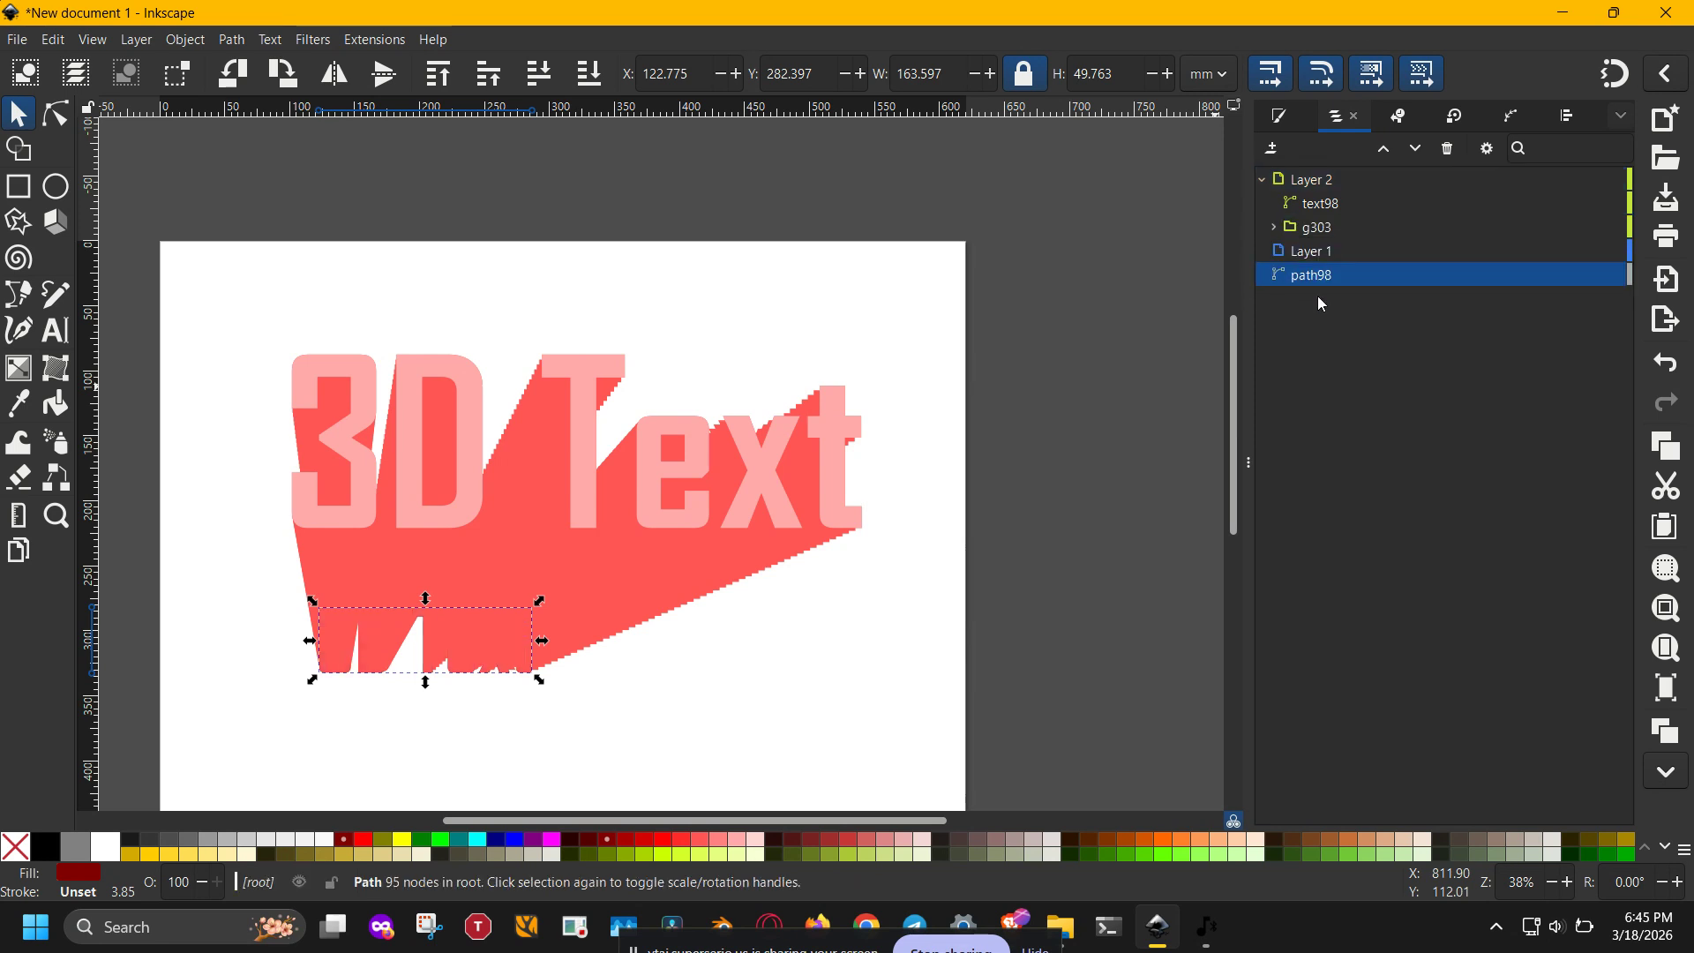
pyautogui.click(945, 509)
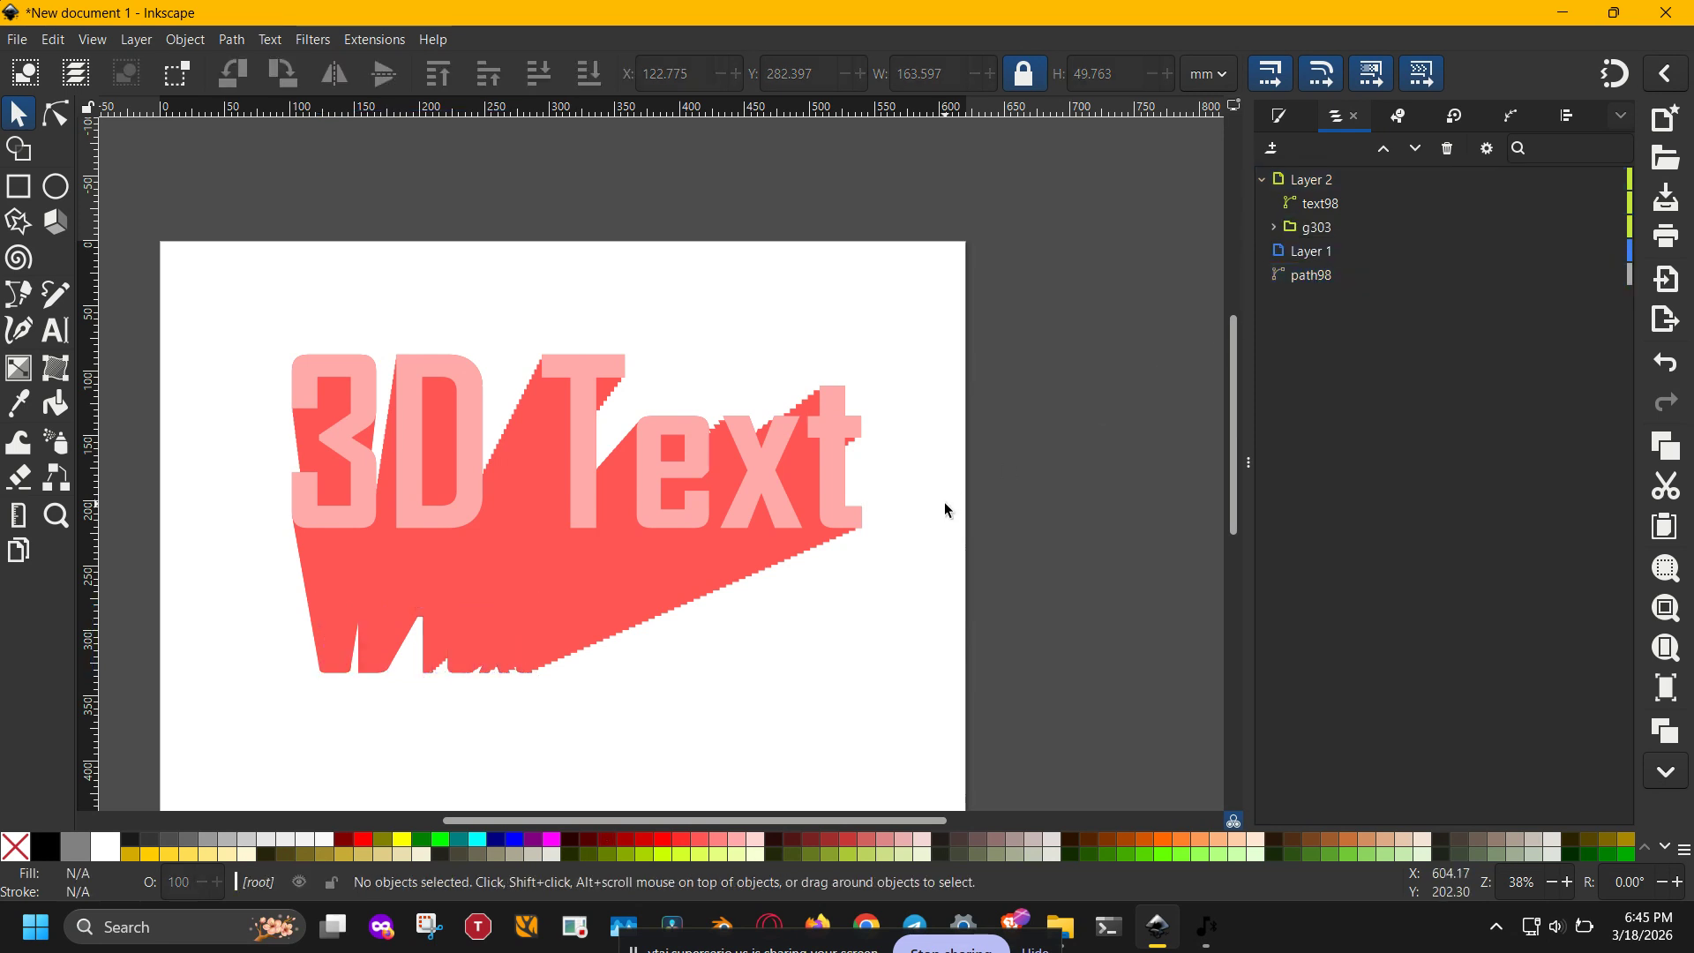